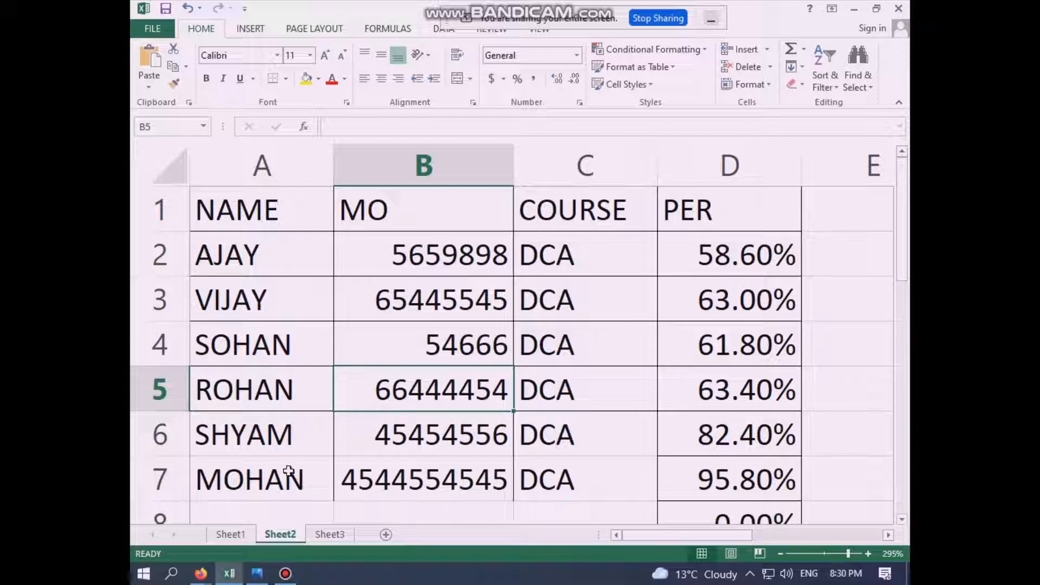
# Look through the marks on Sheet1 and the student table on Sheet2, and open the empty Sheet3.
pyautogui.click(329, 534)
pyautogui.click(327, 421)
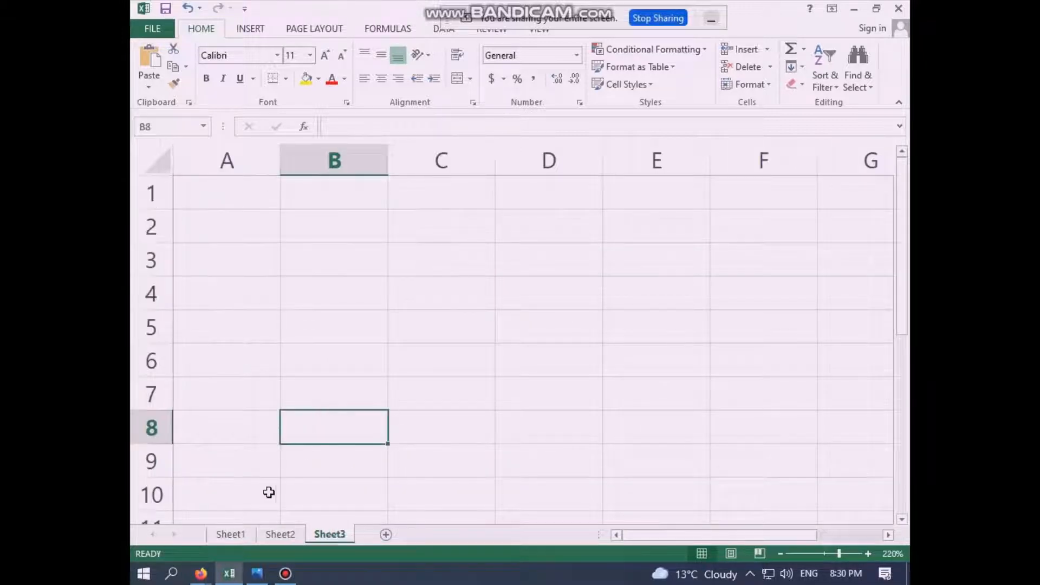
pyautogui.click(234, 534)
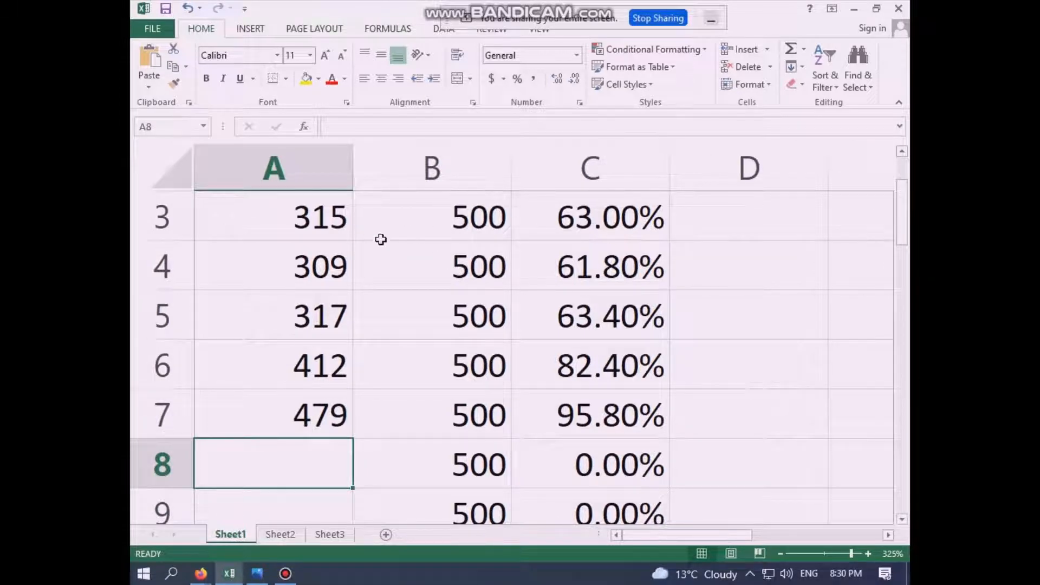
pyautogui.scroll(1, 450, 271)
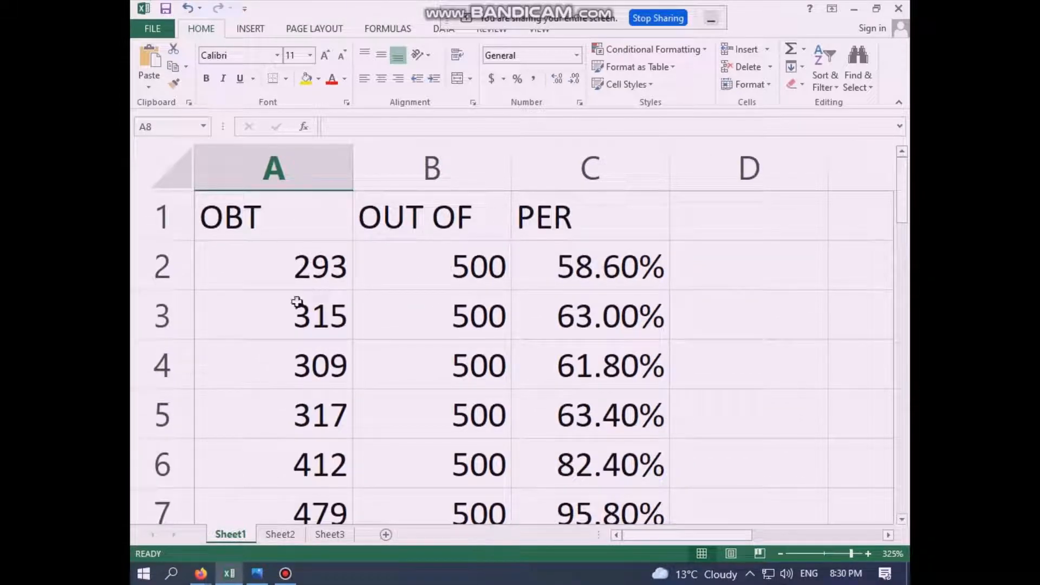
pyautogui.click(280, 535)
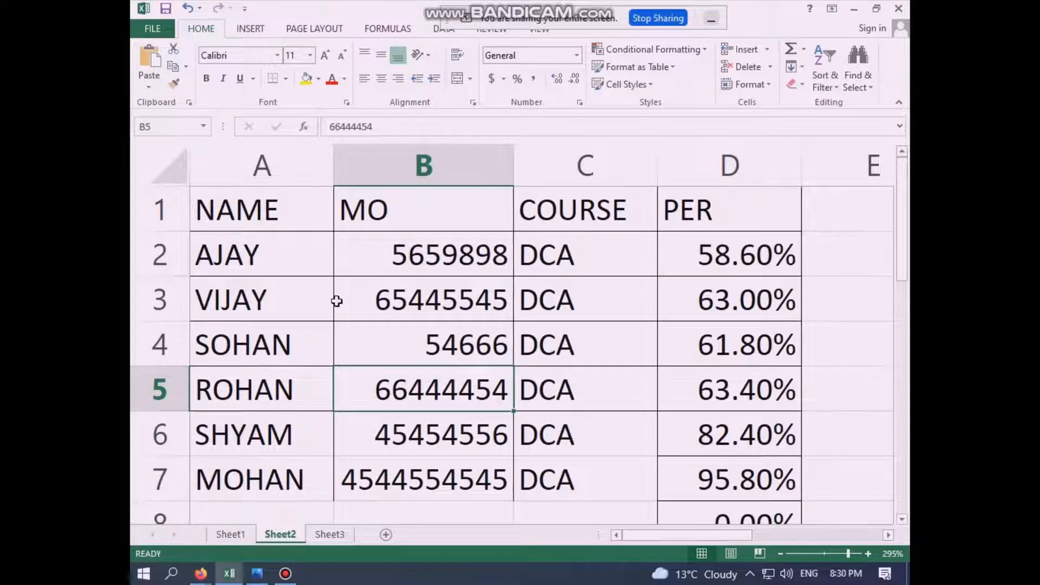
pyautogui.click(331, 534)
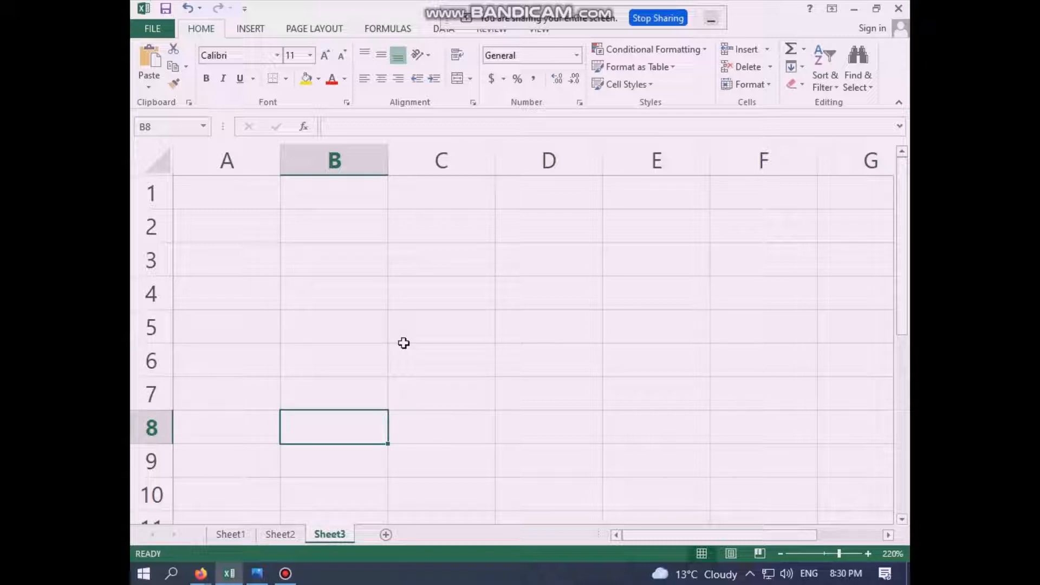
pyautogui.click(366, 319)
pyautogui.click(329, 260)
pyautogui.click(271, 229)
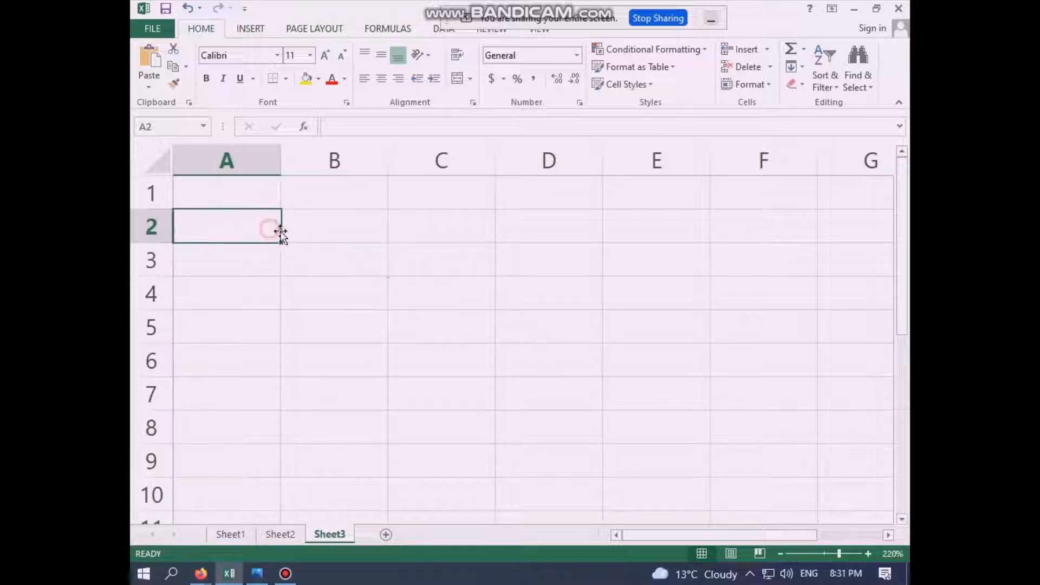
pyautogui.click(221, 203)
pyautogui.click(226, 235)
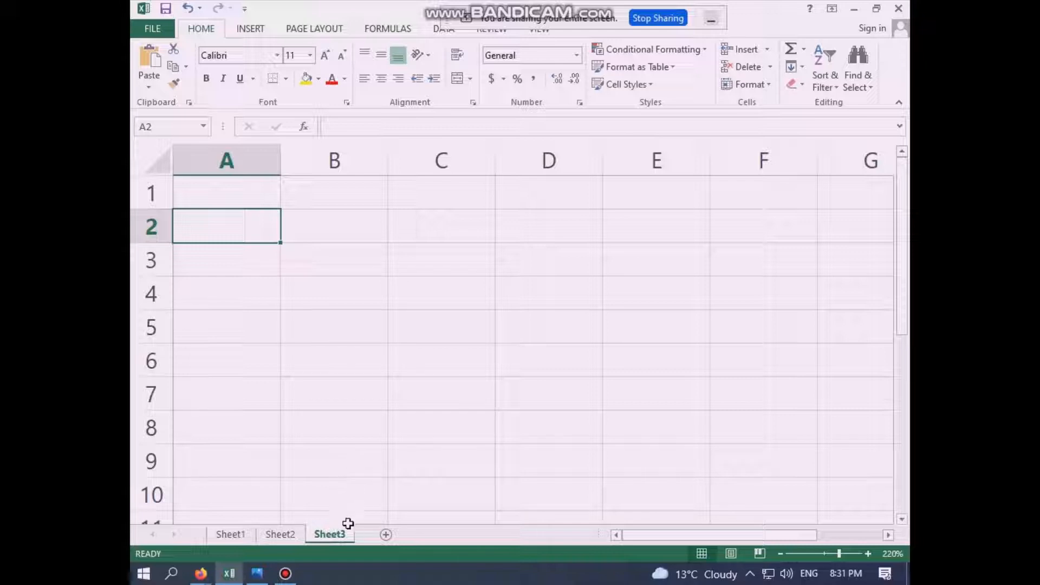
# Add a new worksheet after Sheet3 and leave it open as the active sheet.
pyautogui.click(386, 534)
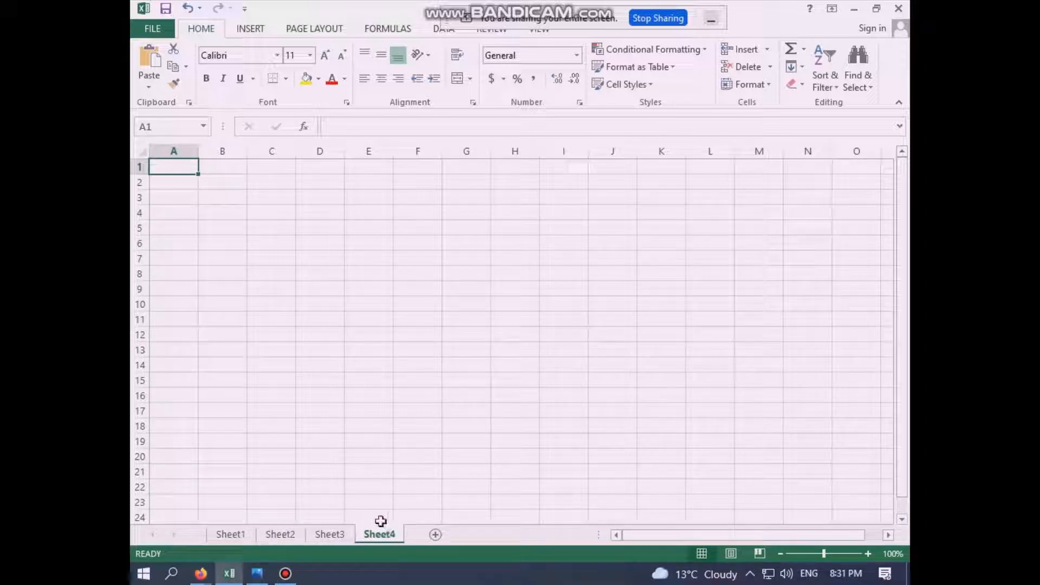
pyautogui.click(334, 535)
pyautogui.click(331, 331)
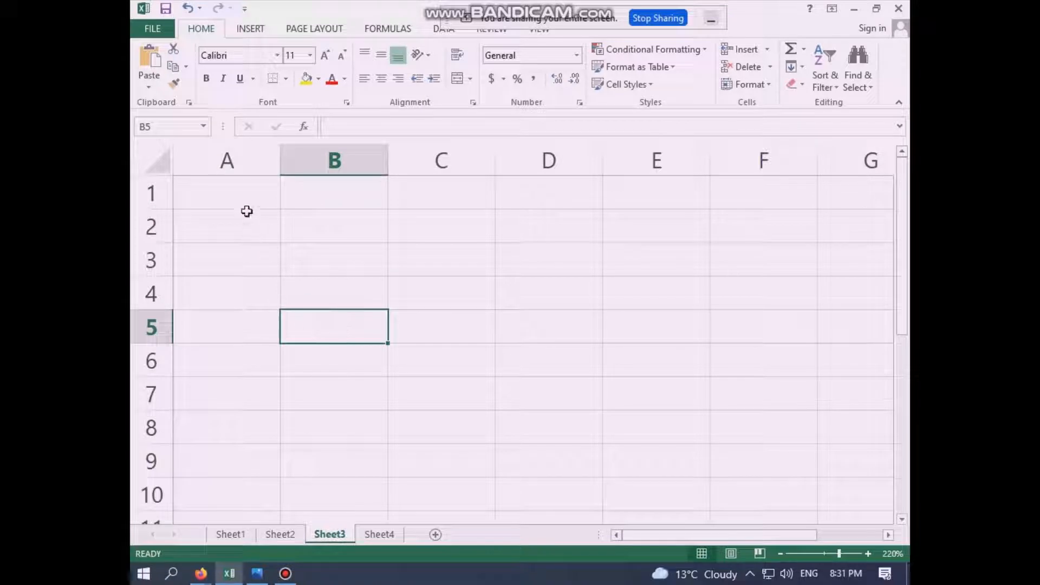
pyautogui.click(246, 192)
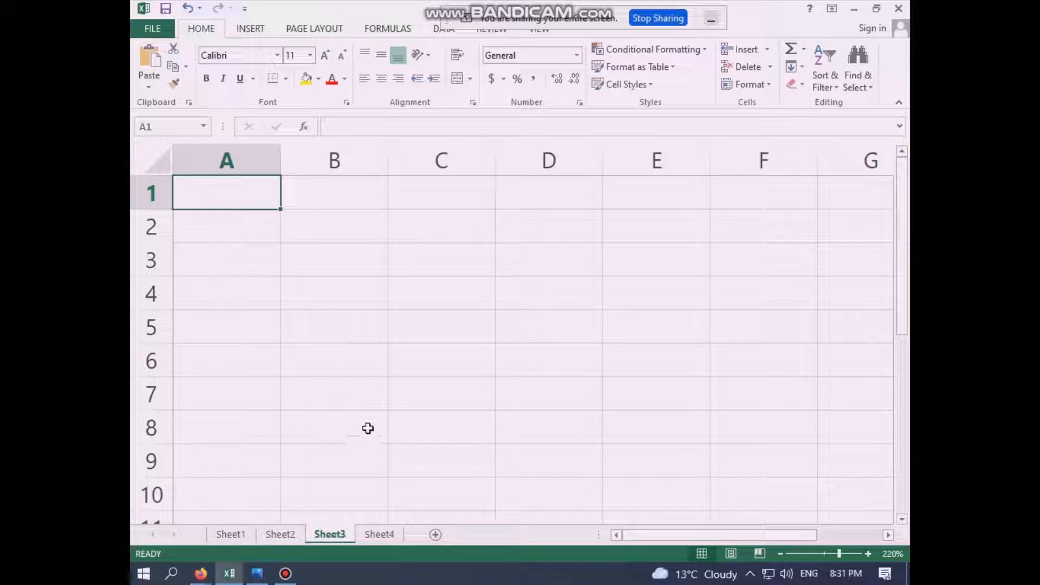
pyautogui.click(381, 534)
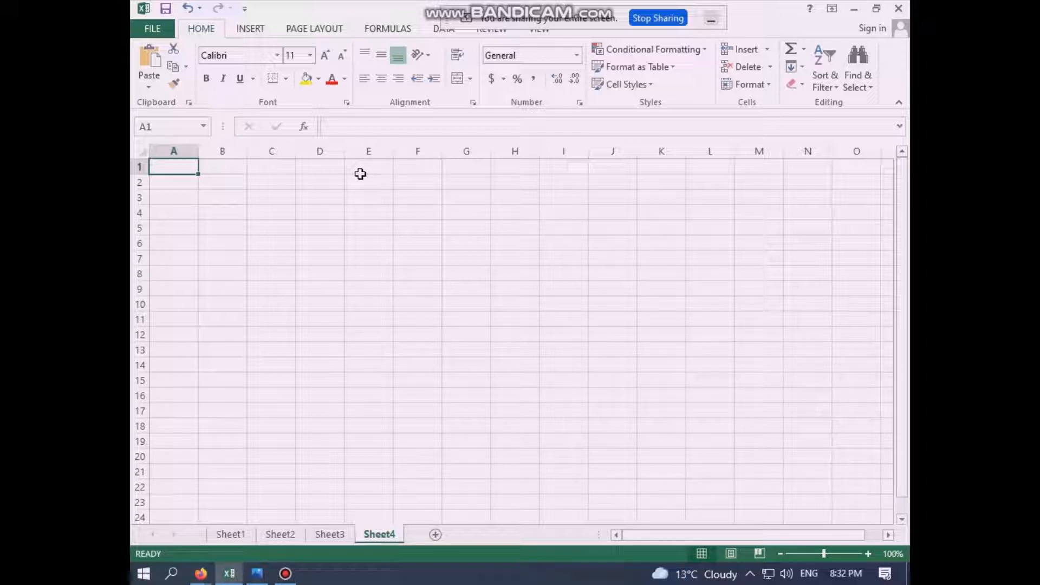
# Open and close the new worksheet's print preview, and examine where the page boundaries fall across its columns and rows.
pyautogui.hotkey('ctrl', 'p')
pyautogui.press('Escape')
pyautogui.scroll(-7, 570, 339)
pyautogui.scroll(-4, 571, 338)
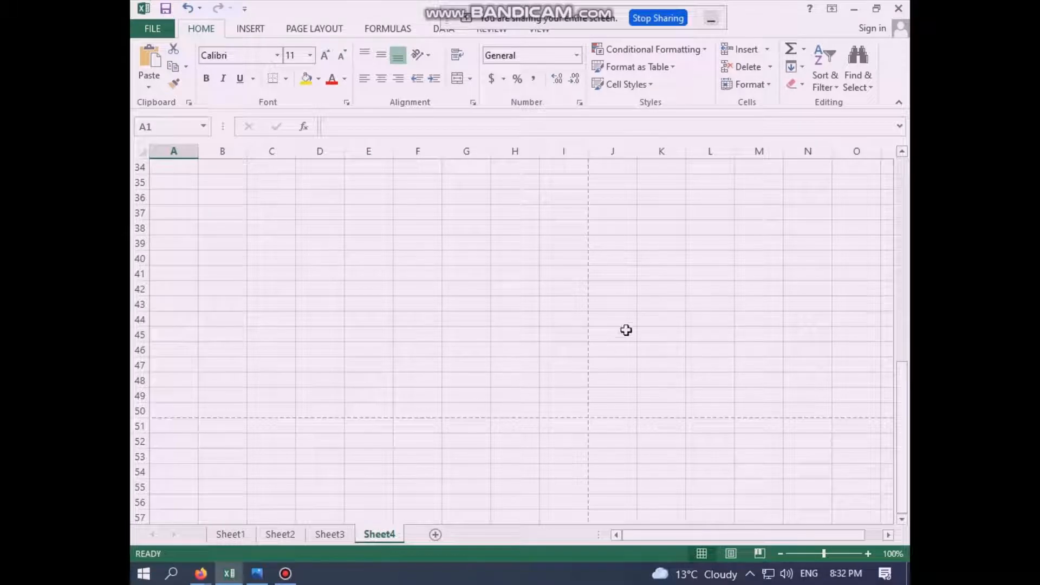
pyautogui.scroll(11, 615, 238)
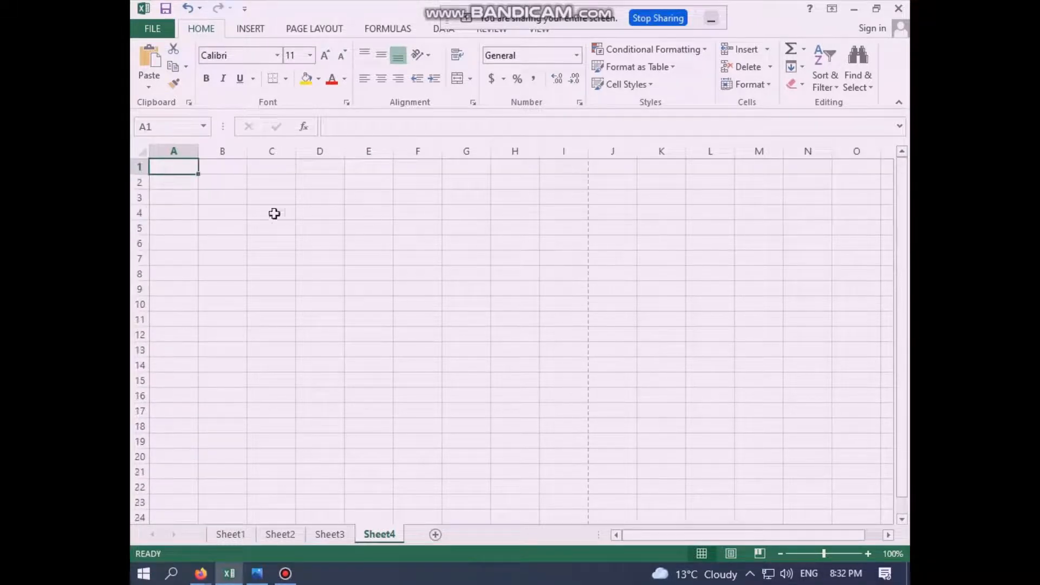
pyautogui.scroll(-12, 595, 281)
pyautogui.scroll(12, 585, 309)
pyautogui.scroll(-8, 395, 260)
pyautogui.scroll(-1, 410, 264)
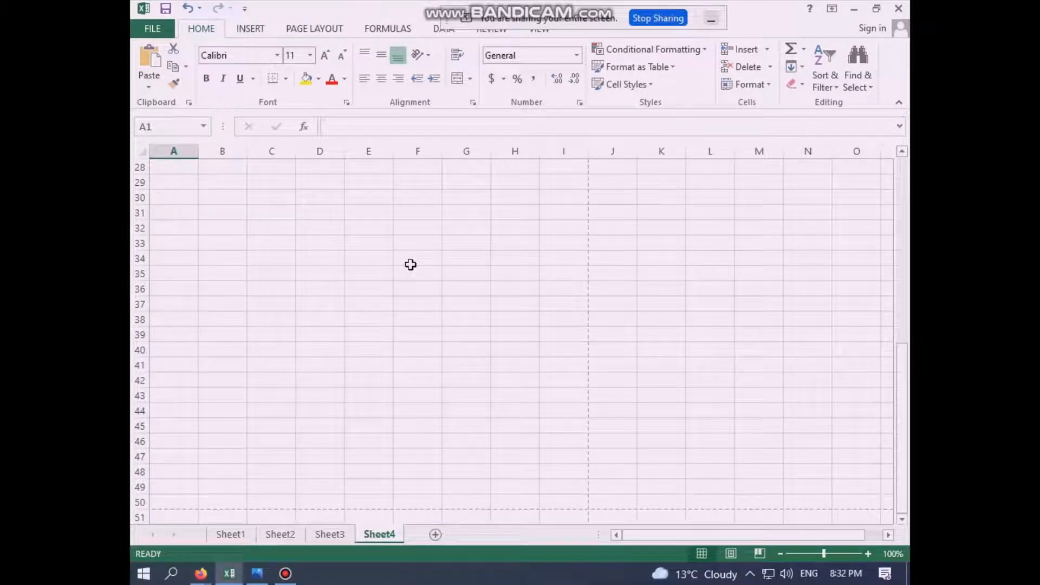
pyautogui.scroll(9, 411, 265)
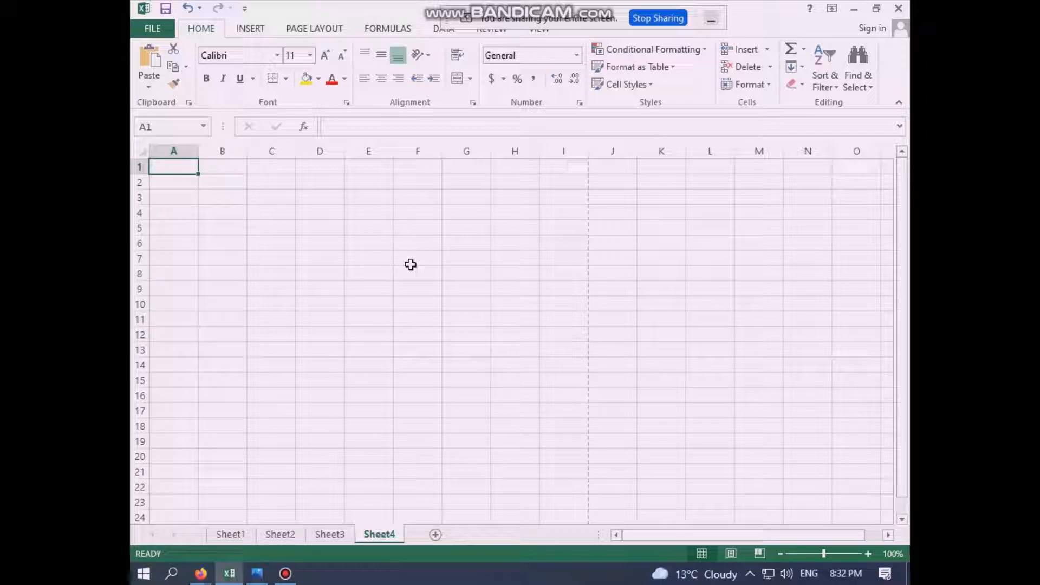
pyautogui.click(355, 262)
pyautogui.click(309, 262)
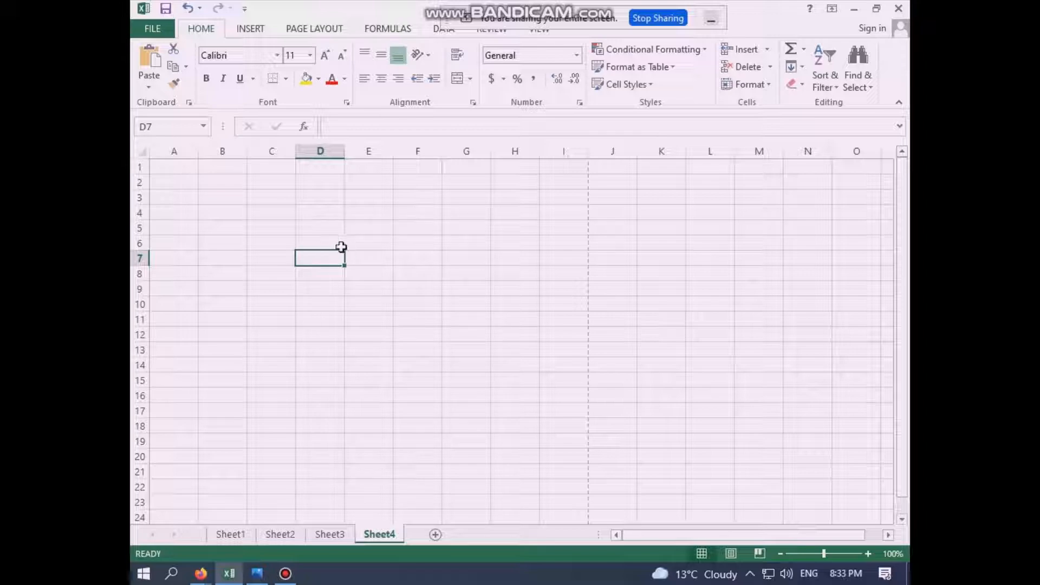
pyautogui.click(267, 228)
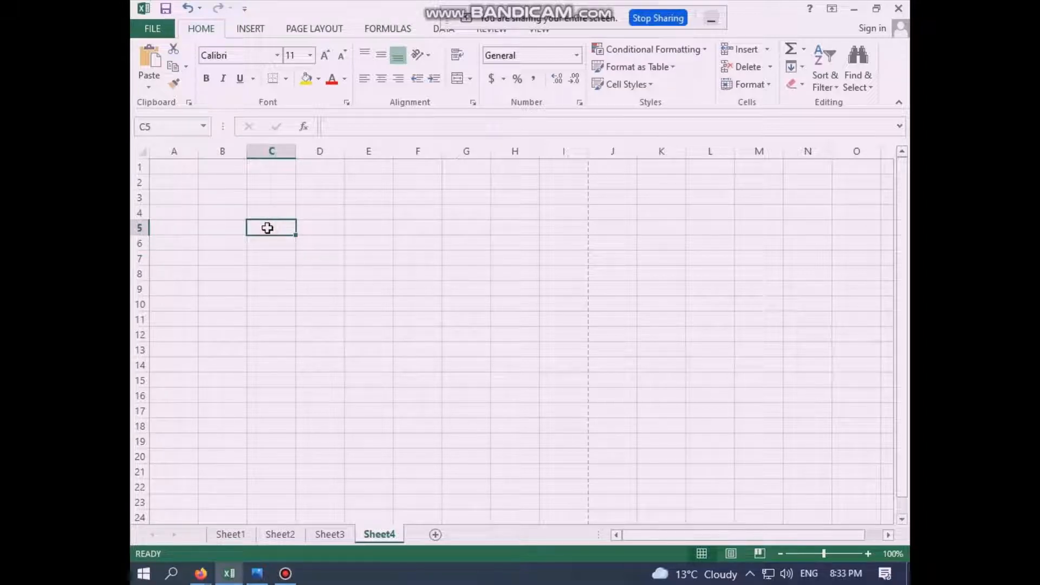
pyautogui.click(225, 230)
pyautogui.click(228, 201)
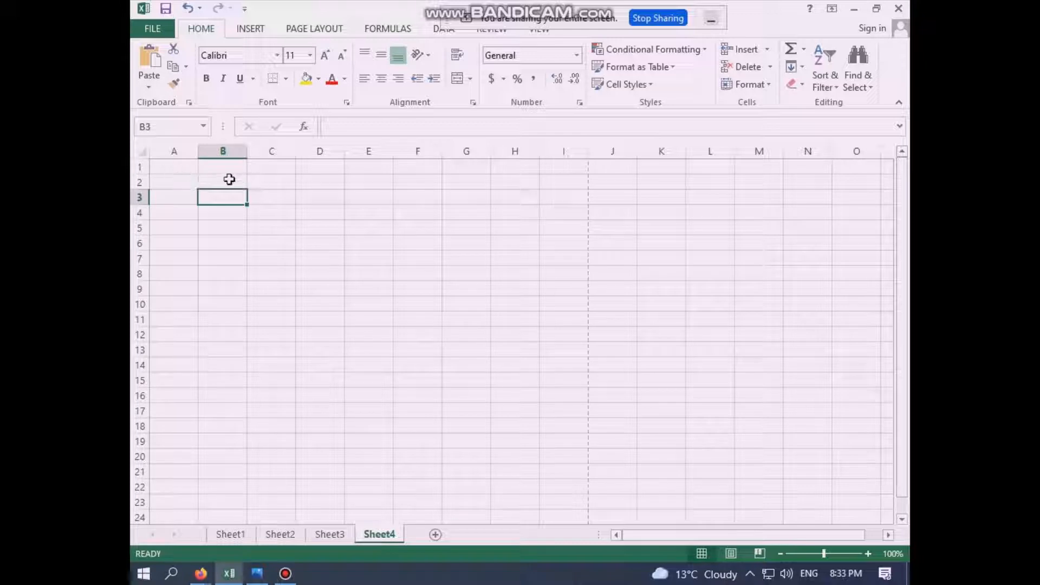
pyautogui.click(180, 165)
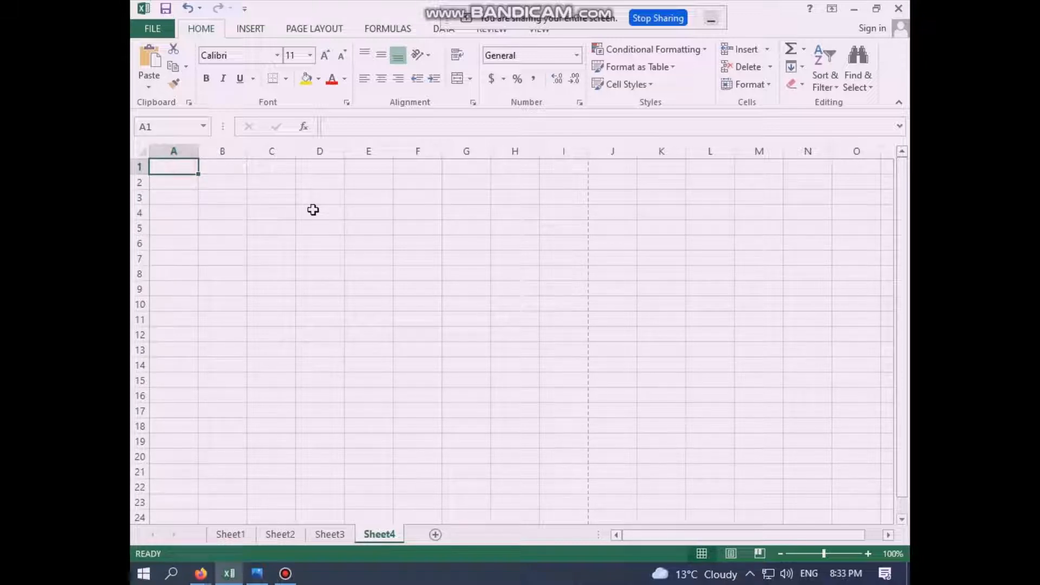
pyautogui.click(184, 167)
pyautogui.moveTo(183, 167); pyautogui.dragTo(315, 299)
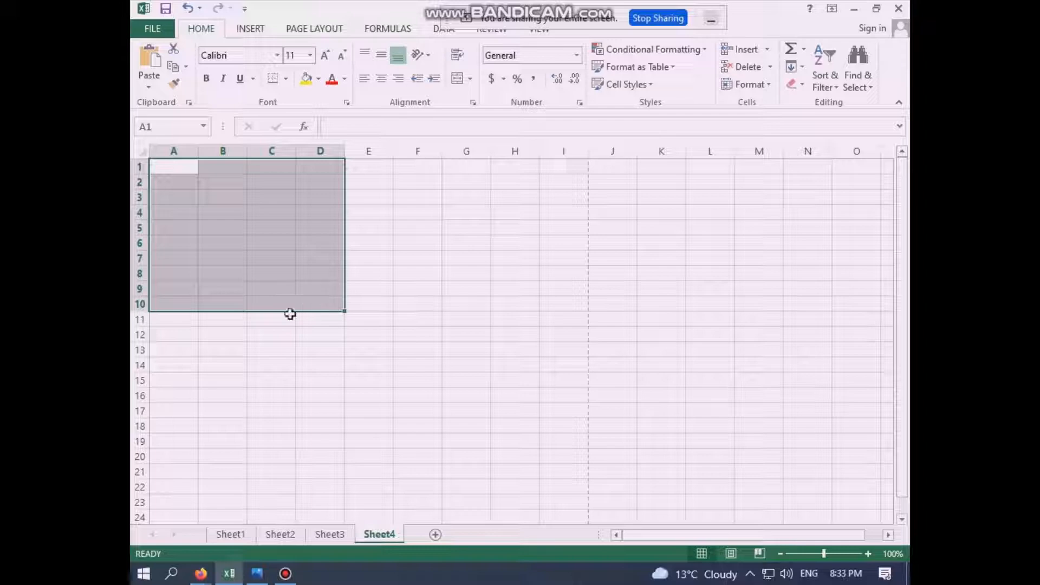
pyautogui.click(275, 367)
# Enter the heading NAME in cell A2 of the new worksheet.
pyautogui.click(179, 181)
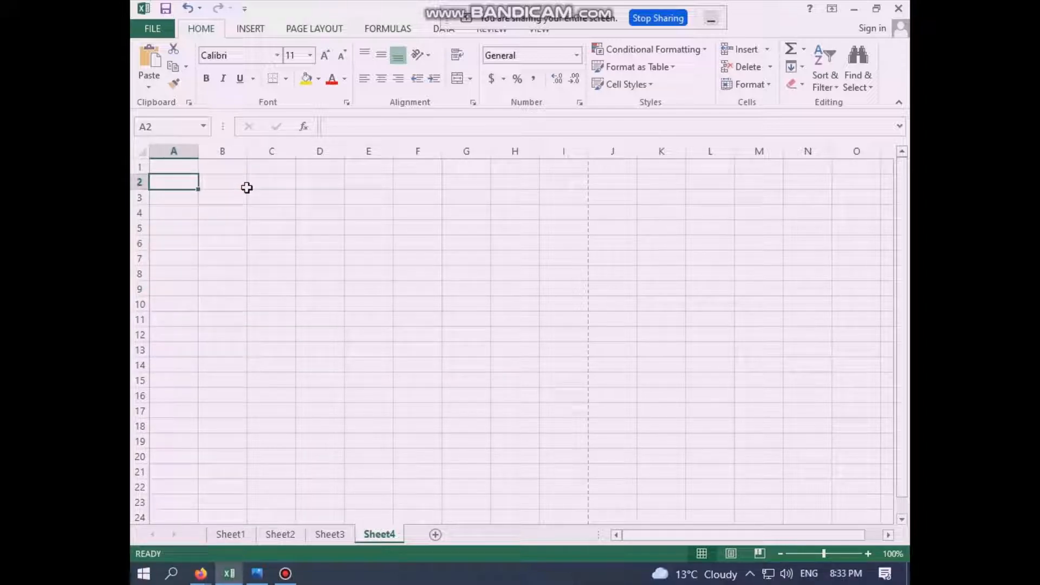
pyautogui.write('NAME')
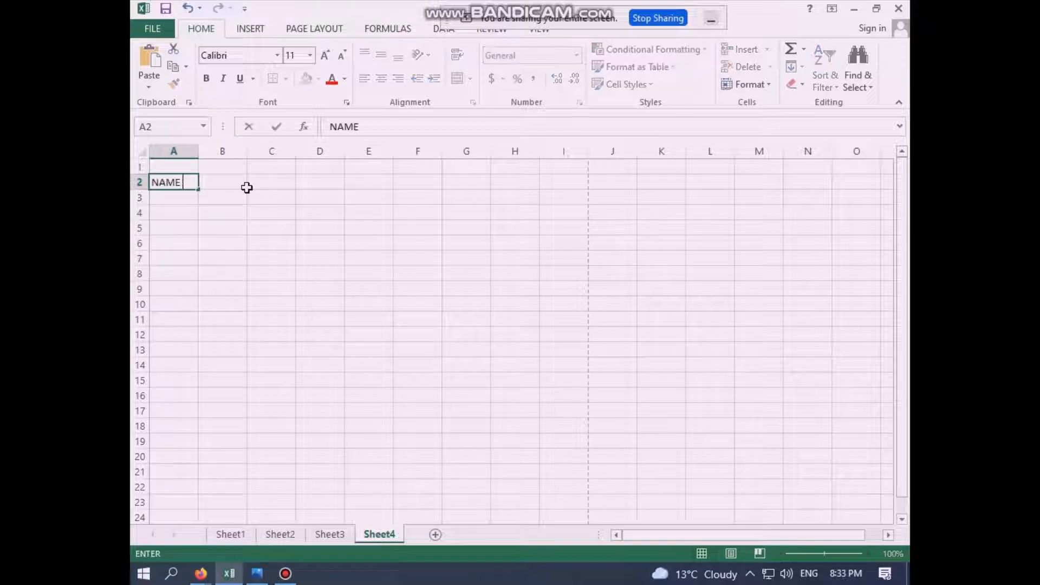
pyautogui.click(246, 187)
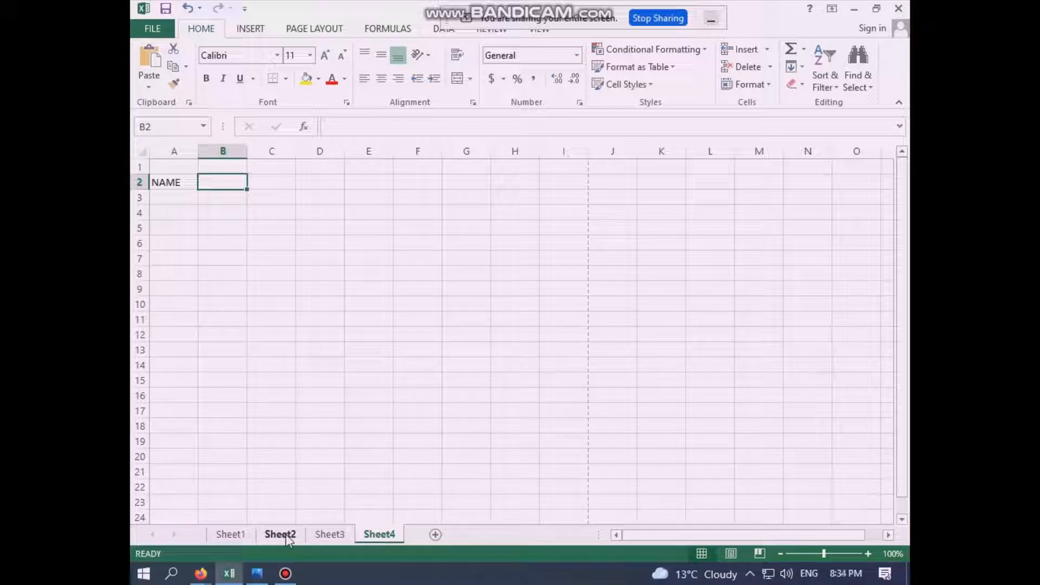
# Insert an empty column before the NAME column of the student table on Sheet2.
pyautogui.click(324, 535)
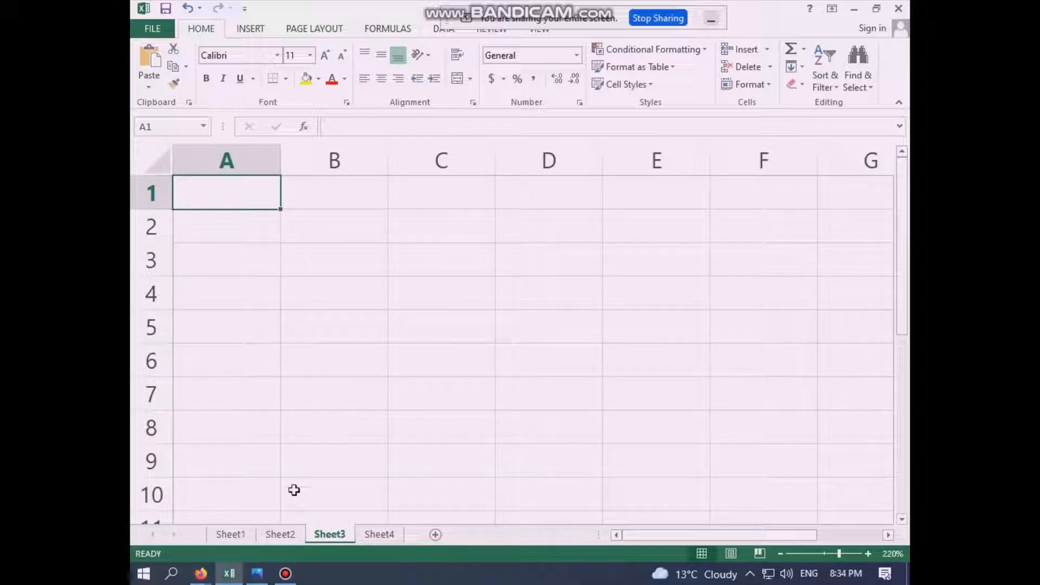
pyautogui.click(287, 534)
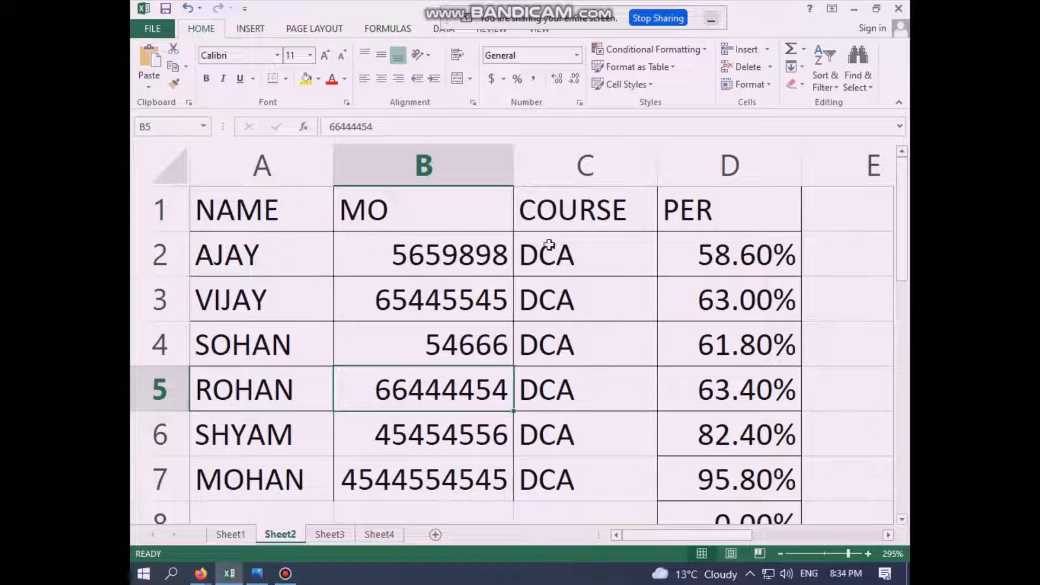
pyautogui.click(282, 275)
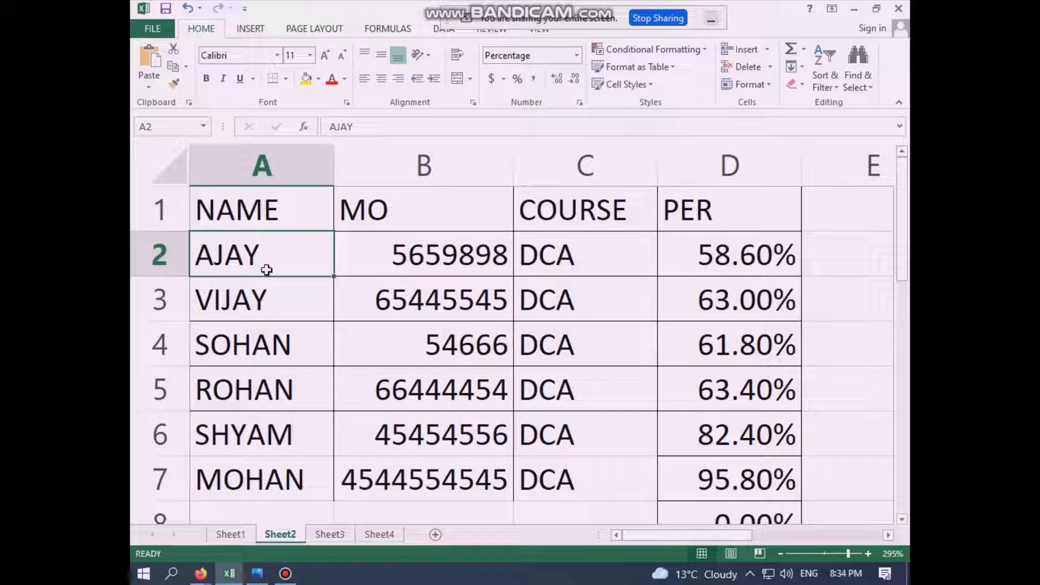
pyautogui.click(265, 168)
pyautogui.rightClick(266, 171)
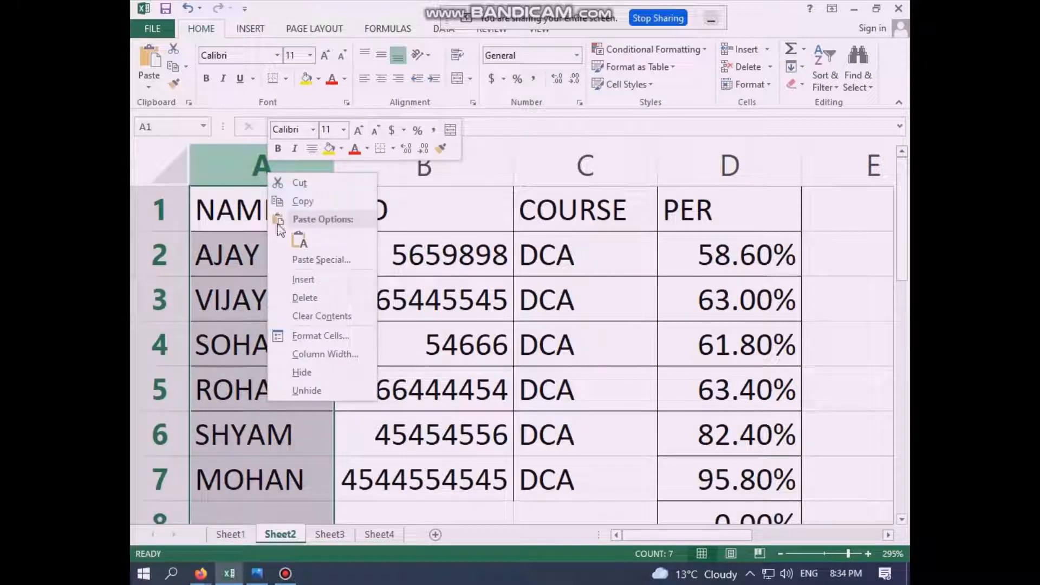
pyautogui.click(288, 280)
pyautogui.click(287, 281)
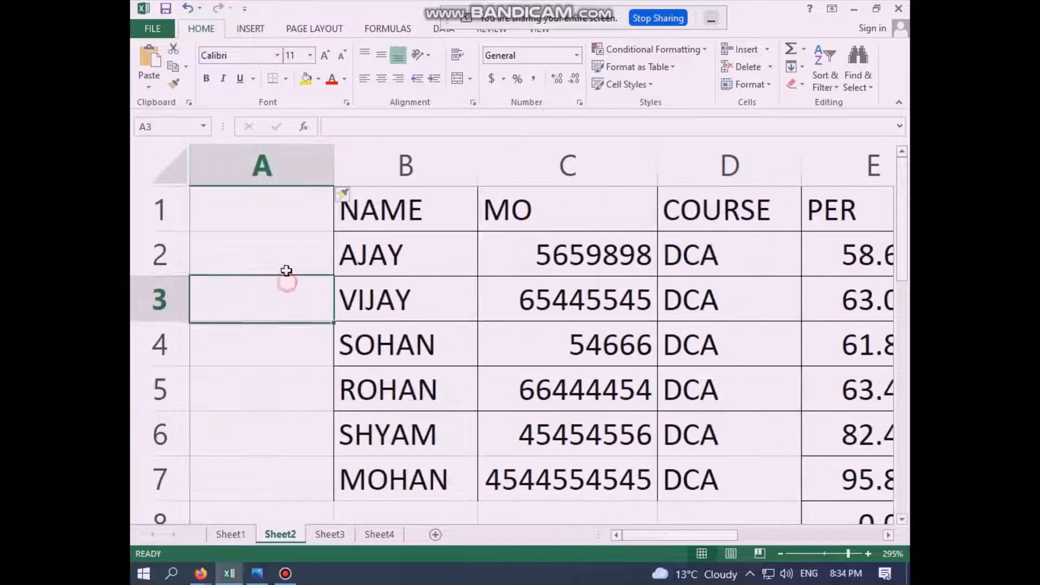
# Enter the heading ROLL NO in cell A1 of the new column.
pyautogui.click(282, 203)
pyautogui.write('R')
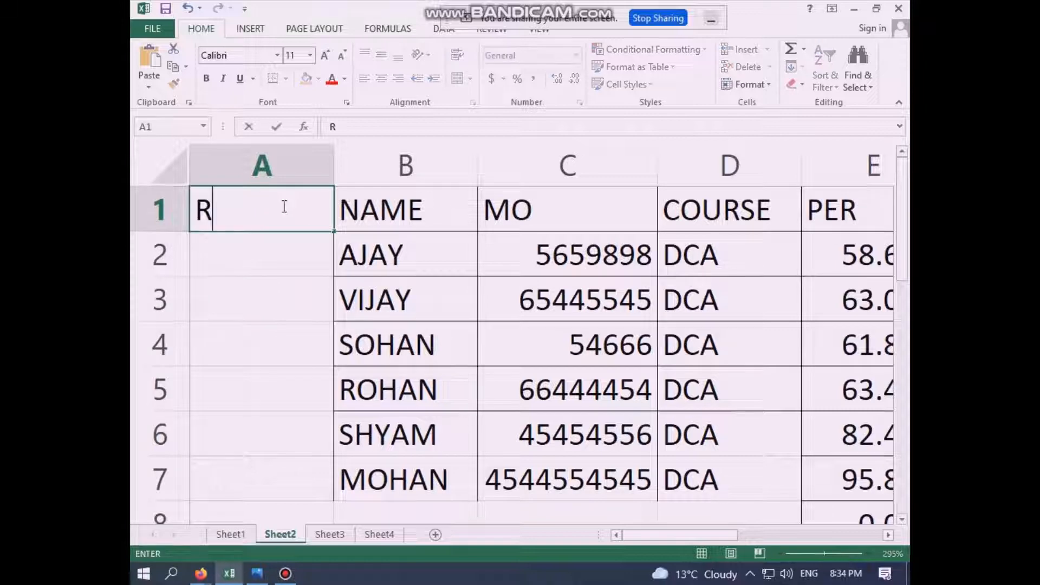
pyautogui.write('OLL NO')
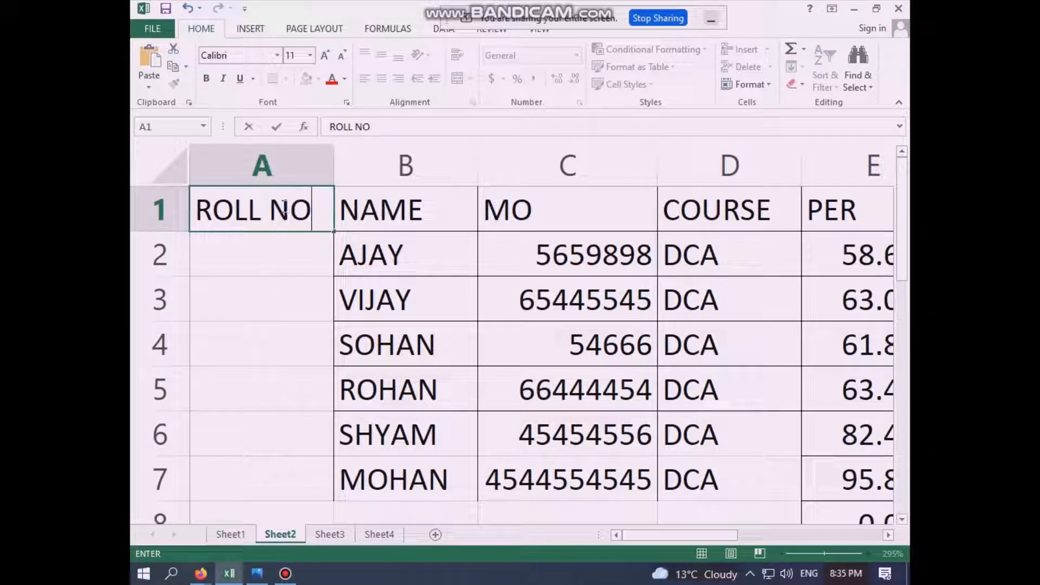
pyautogui.press('Return')
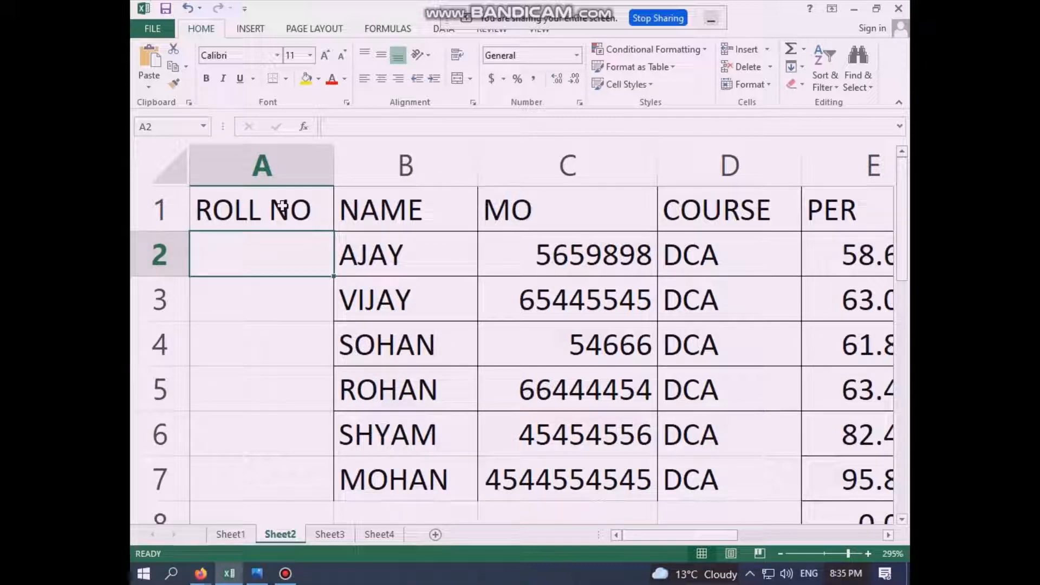
# Enter consecutive roll numbers for the first two students in cells A2 and A3 of the ROLL NO column.
pyautogui.write('20')
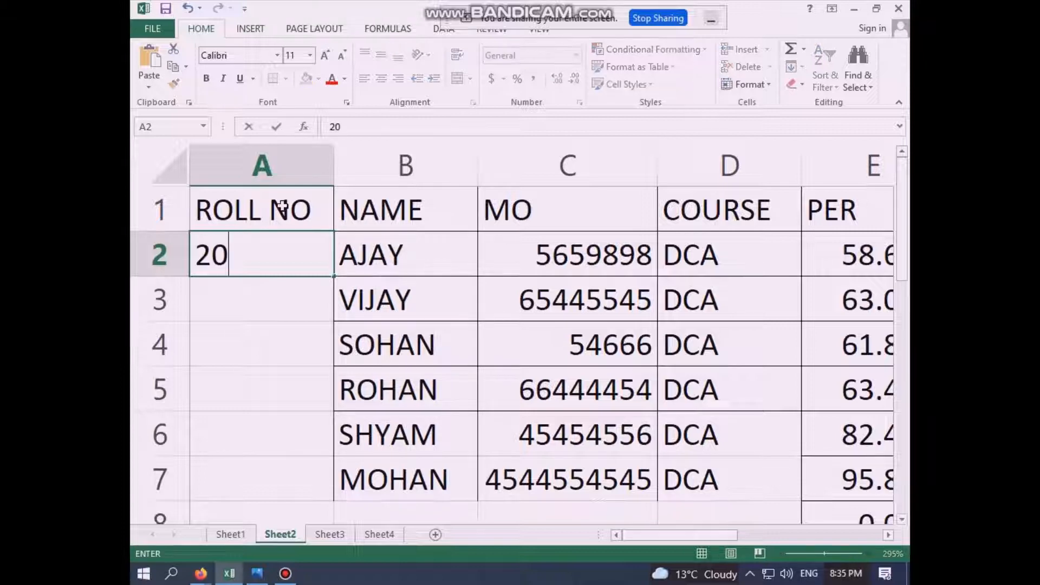
pyautogui.write('22001')
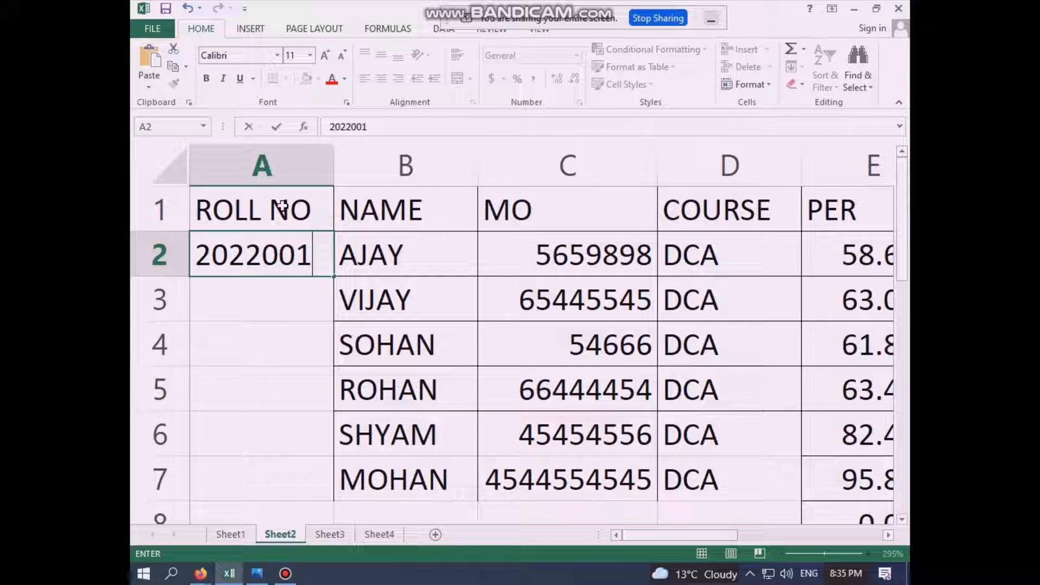
pyautogui.press('Return')
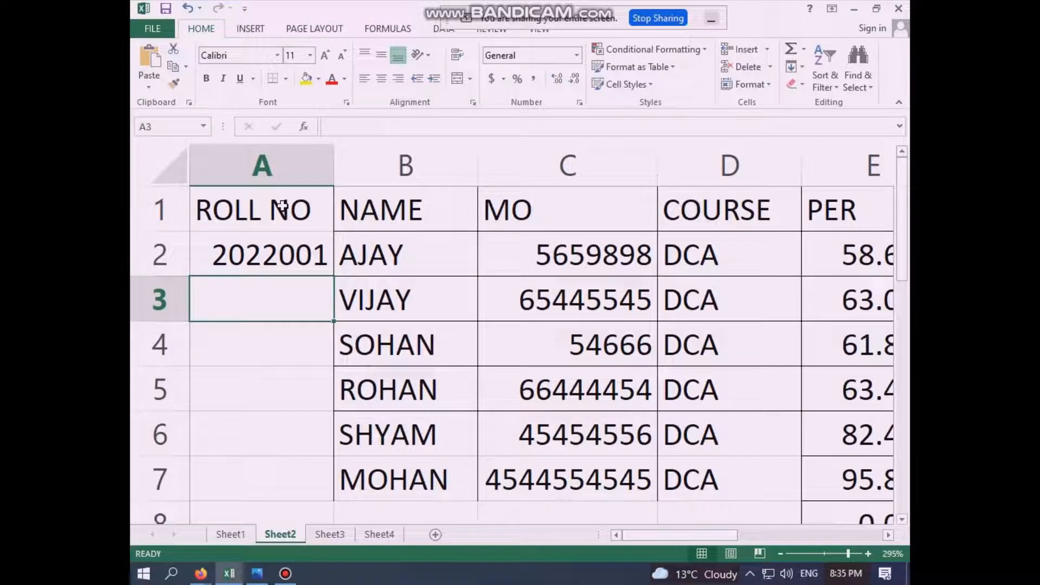
pyautogui.write('2022002')
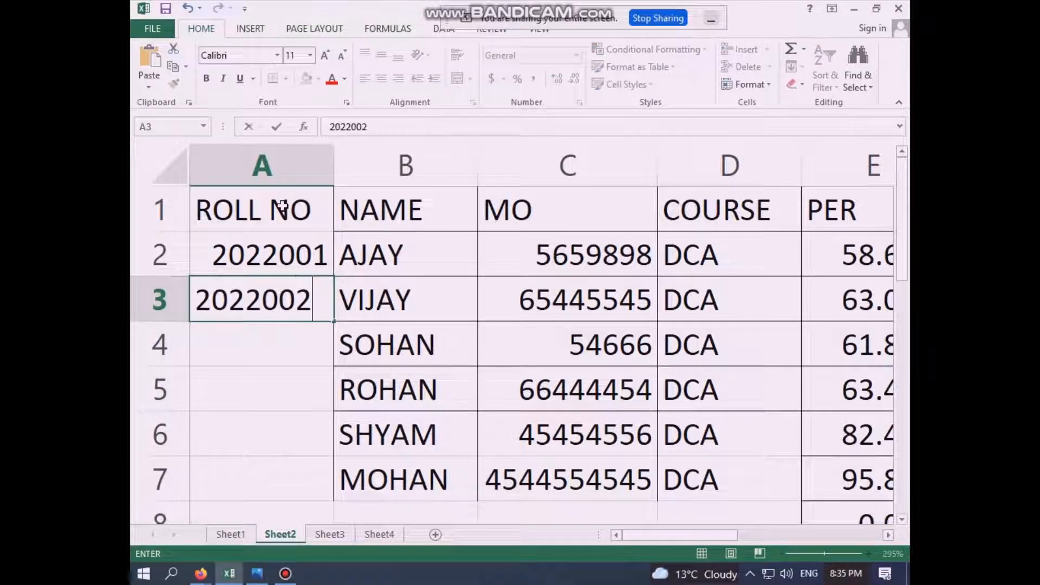
pyautogui.press('Return')
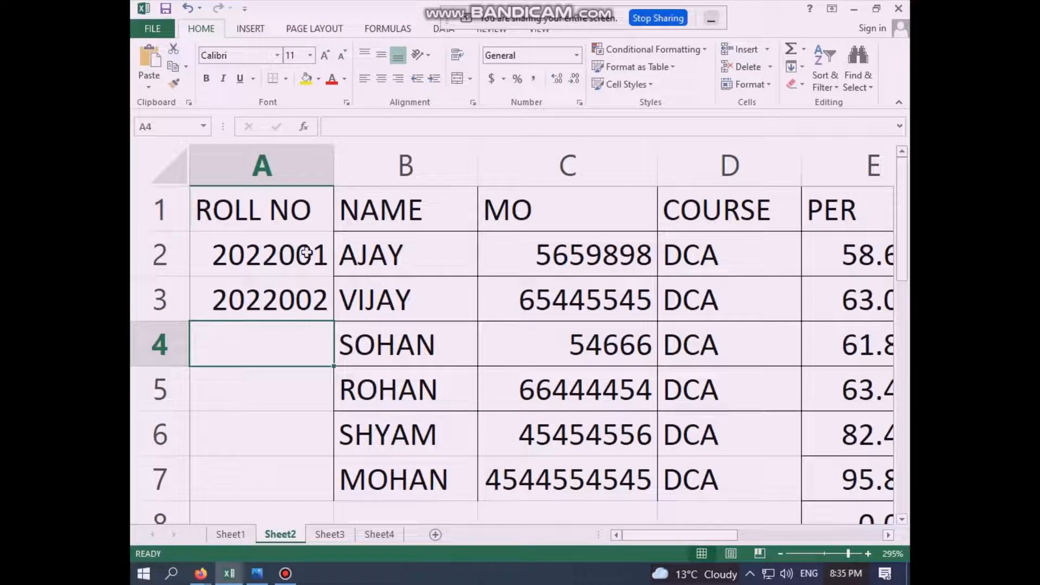
# Extend the roll number series from A2:A3 down the ROLL NO column through row 9.
pyautogui.moveTo(306, 253); pyautogui.dragTo(307, 288)
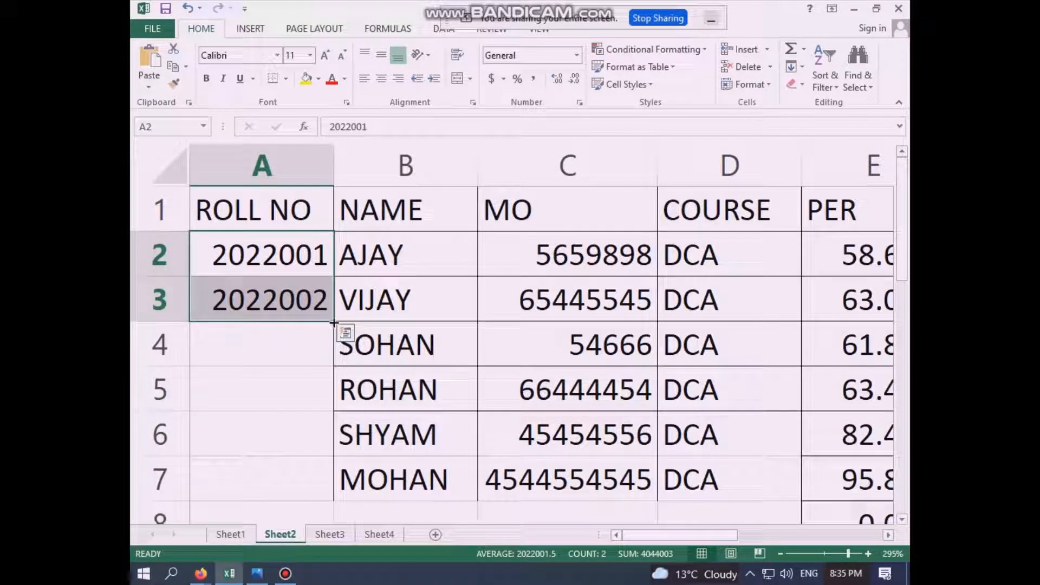
pyautogui.moveTo(334, 323); pyautogui.dragTo(341, 487)
pyautogui.scroll(2, 281, 338)
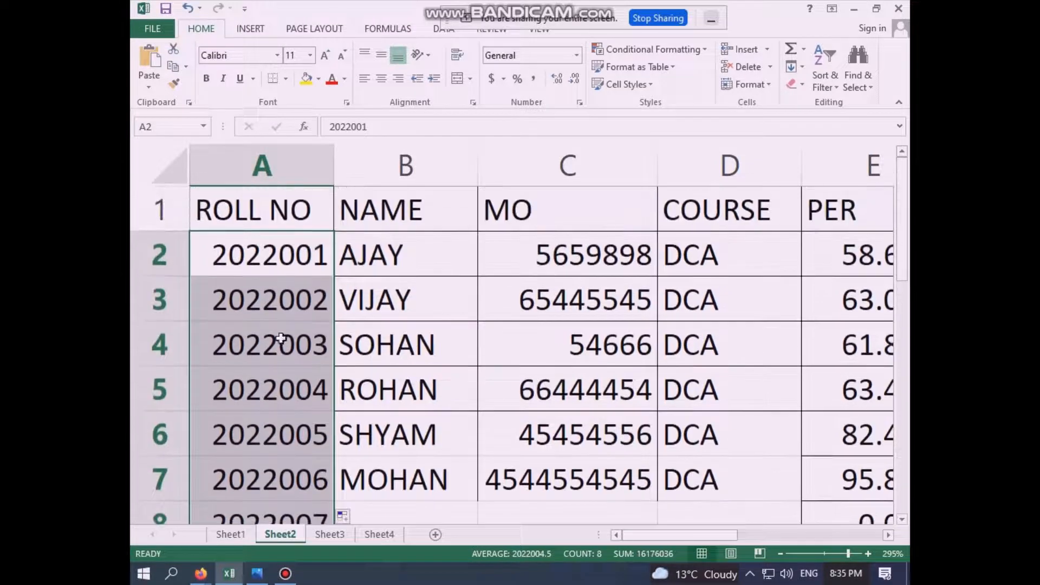
pyautogui.click(479, 346)
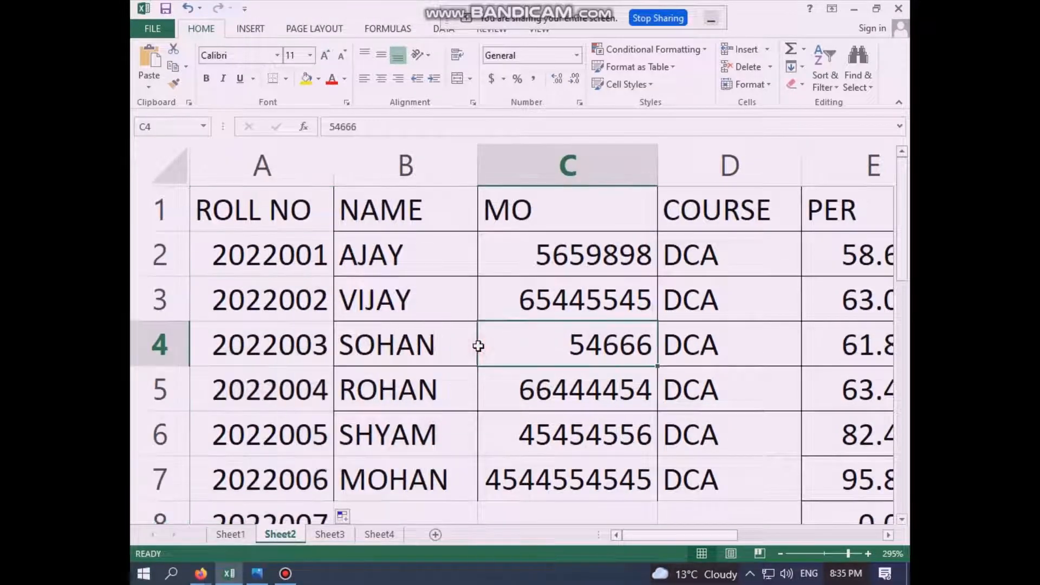
pyautogui.click(423, 333)
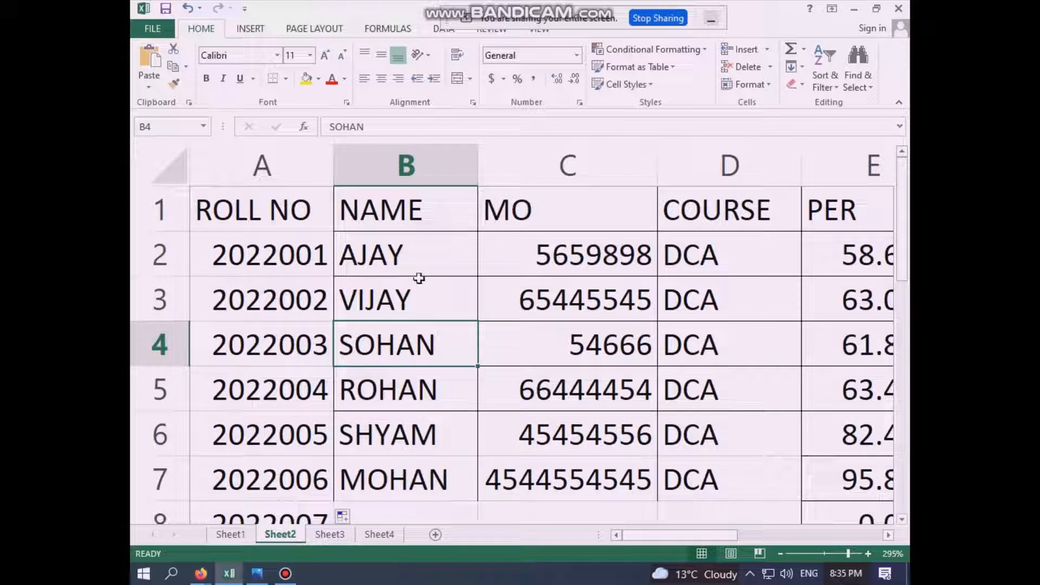
# Copy rows 2 to 5 of the student table on Sheet2 and paste them at cell A1 of Sheet3.
pyautogui.moveTo(170, 250); pyautogui.dragTo(168, 390)
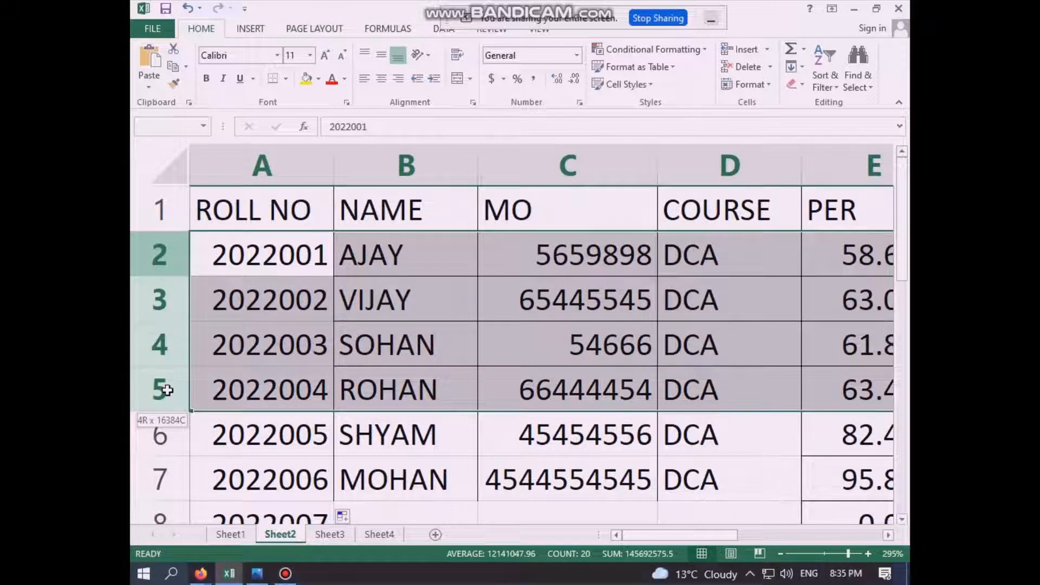
pyautogui.click(167, 390)
pyautogui.moveTo(153, 251); pyautogui.dragTo(157, 388)
pyautogui.hotkey('ctrl', 'c')
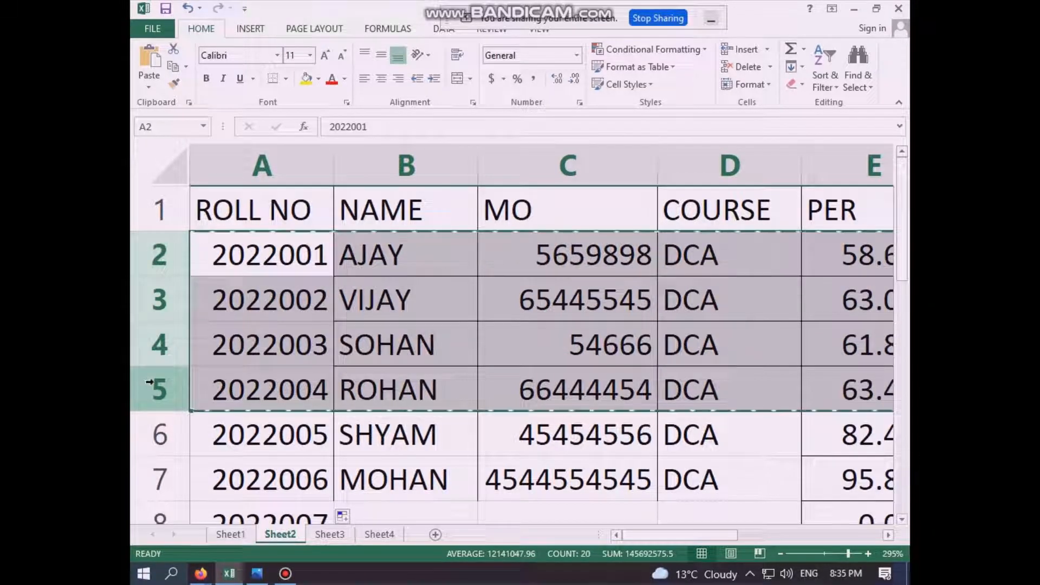
pyautogui.click(329, 534)
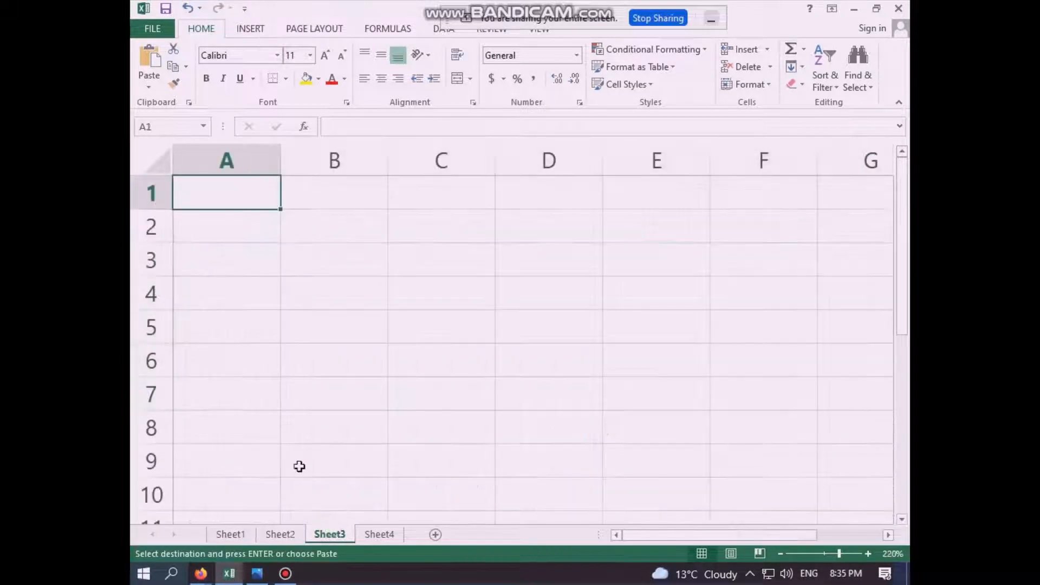
pyautogui.hotkey('ctrl', 'v')
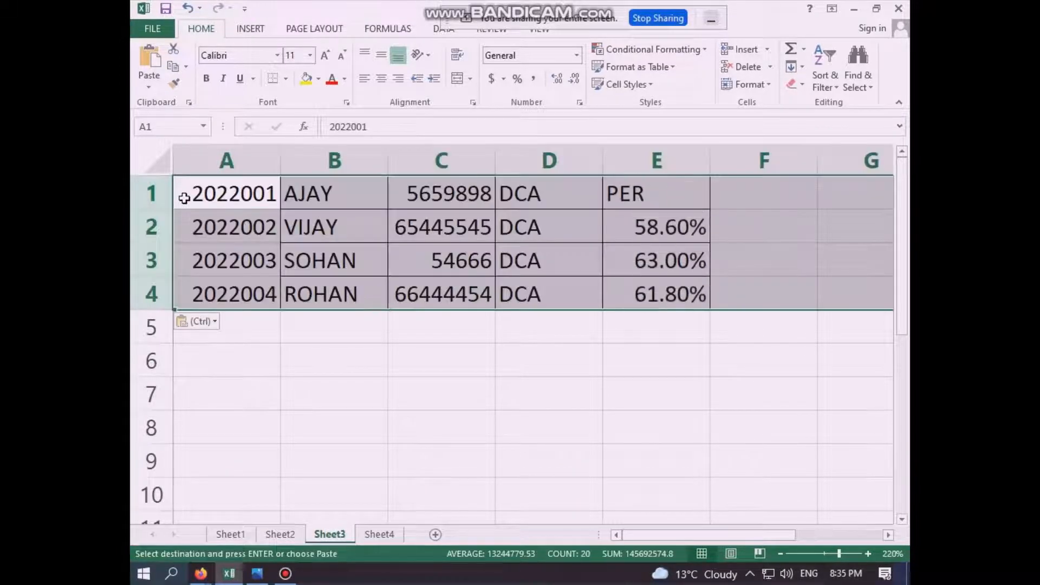
pyautogui.click(365, 353)
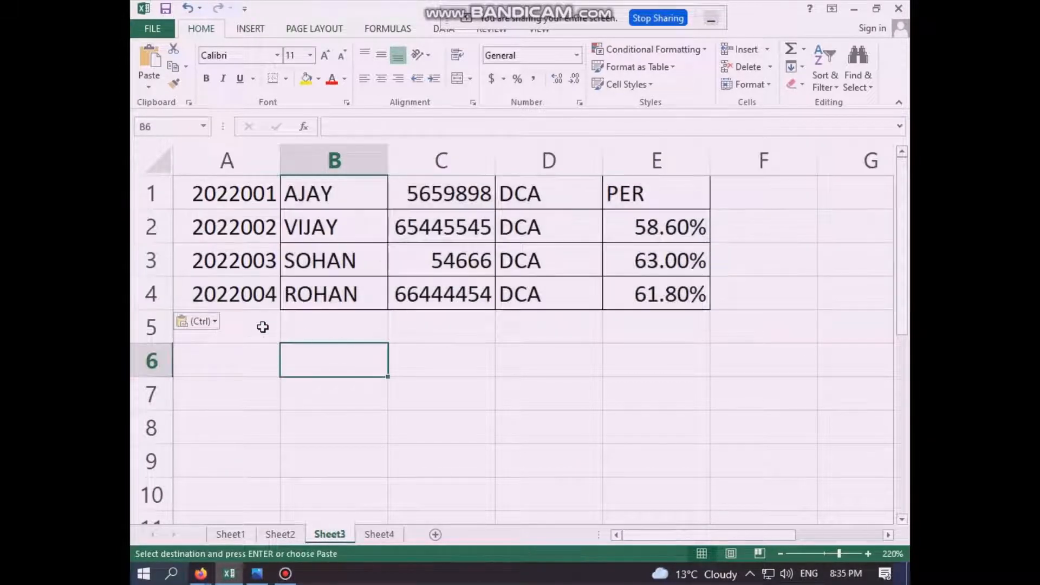
# Examine the pasted student records on Sheet3 field by field and compare them with the source rows on Sheet2.
pyautogui.click(255, 237)
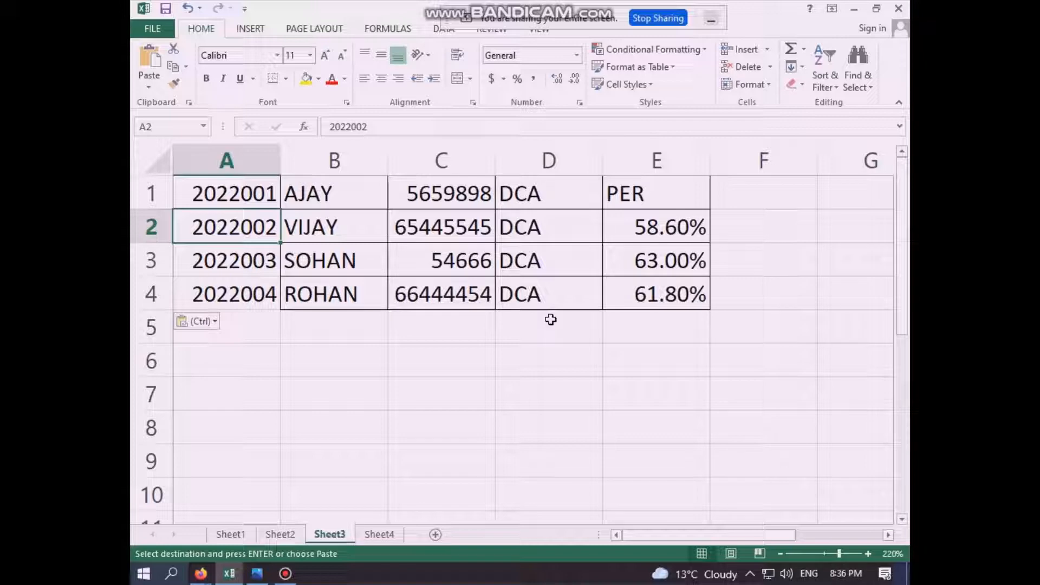
pyautogui.click(659, 203)
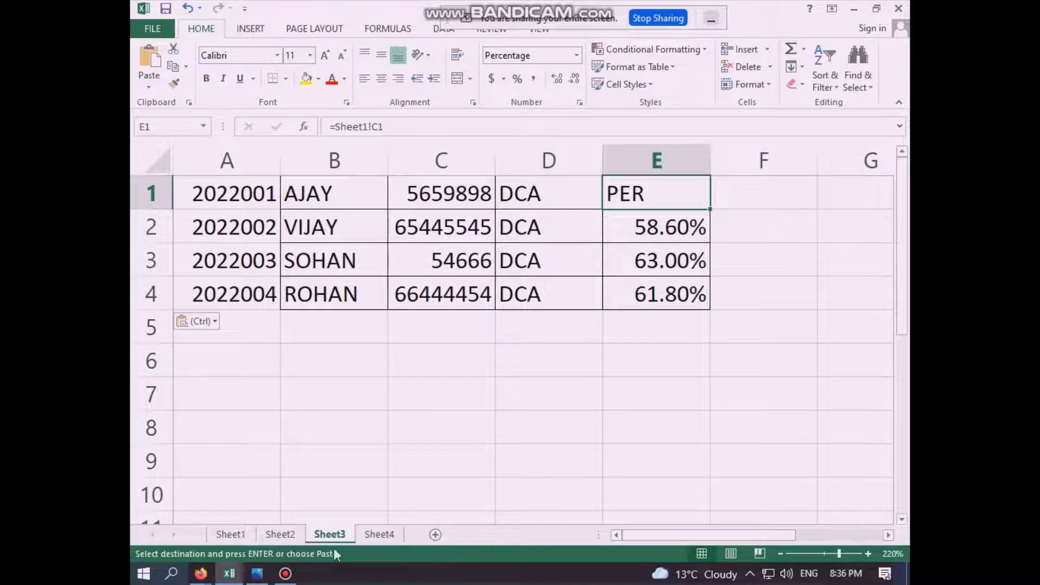
pyautogui.click(292, 535)
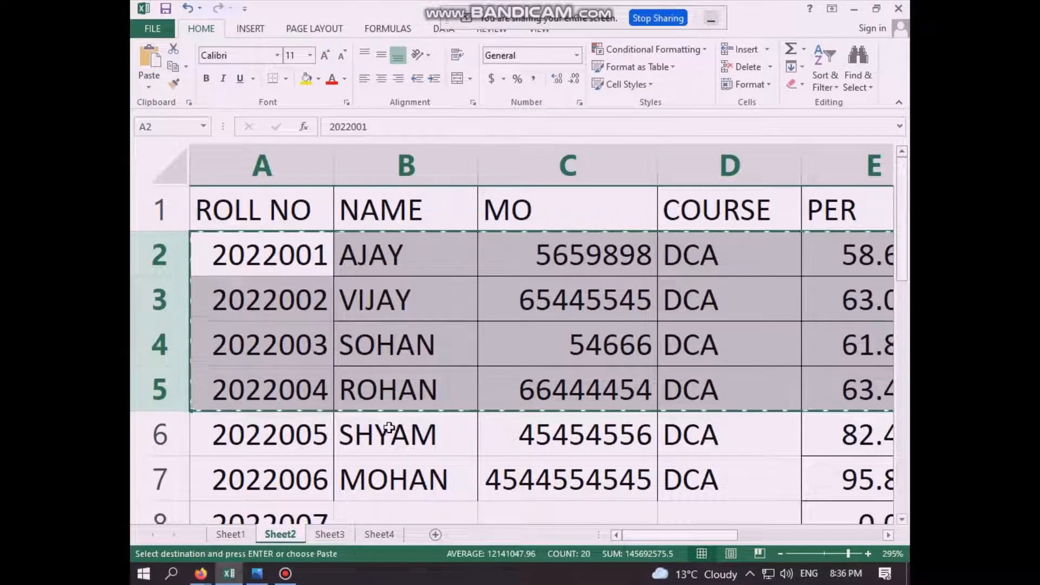
pyautogui.click(330, 534)
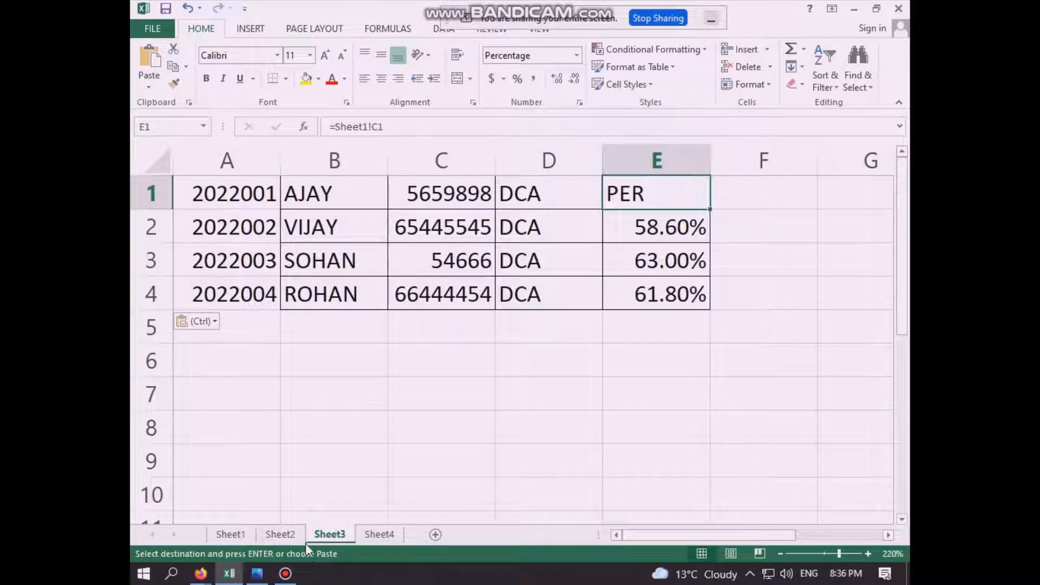
pyautogui.click(442, 327)
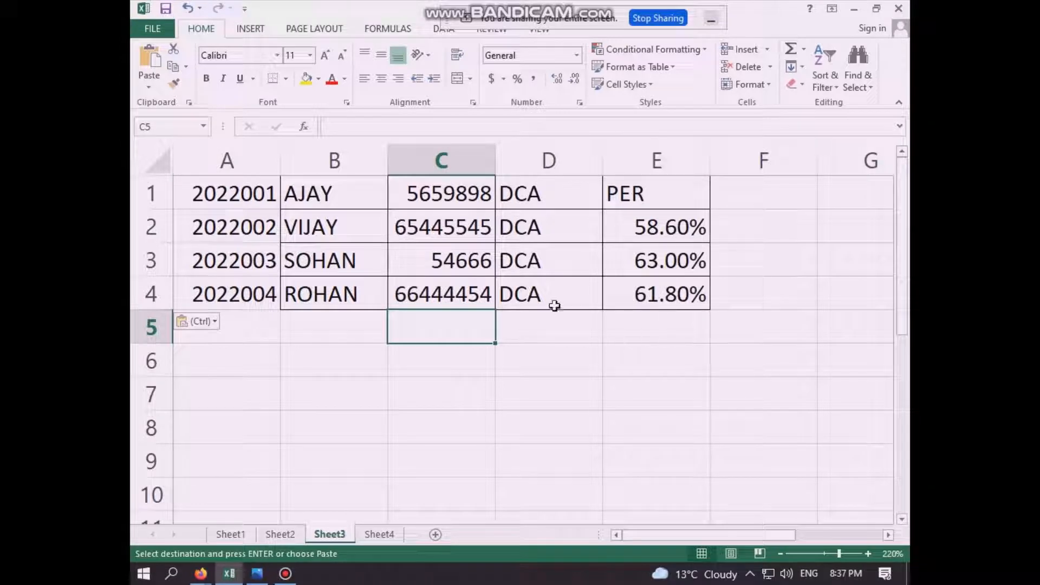
pyautogui.click(231, 234)
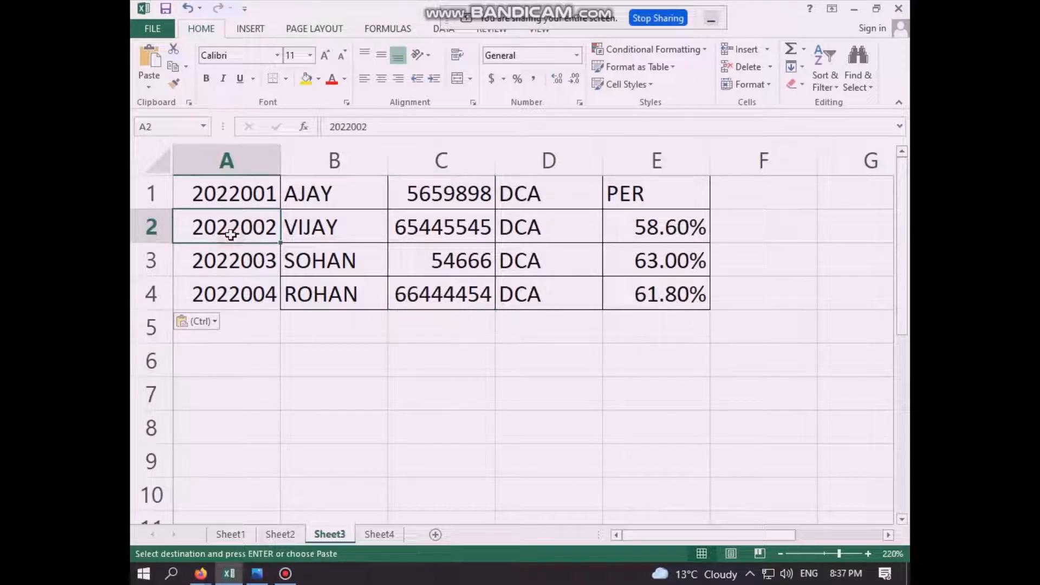
pyautogui.click(335, 204)
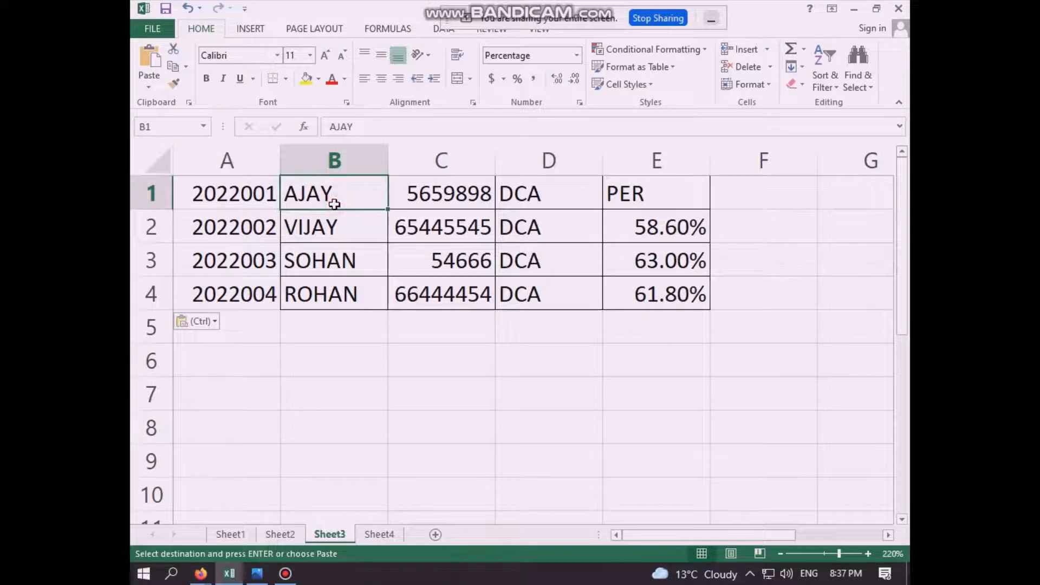
pyautogui.click(443, 197)
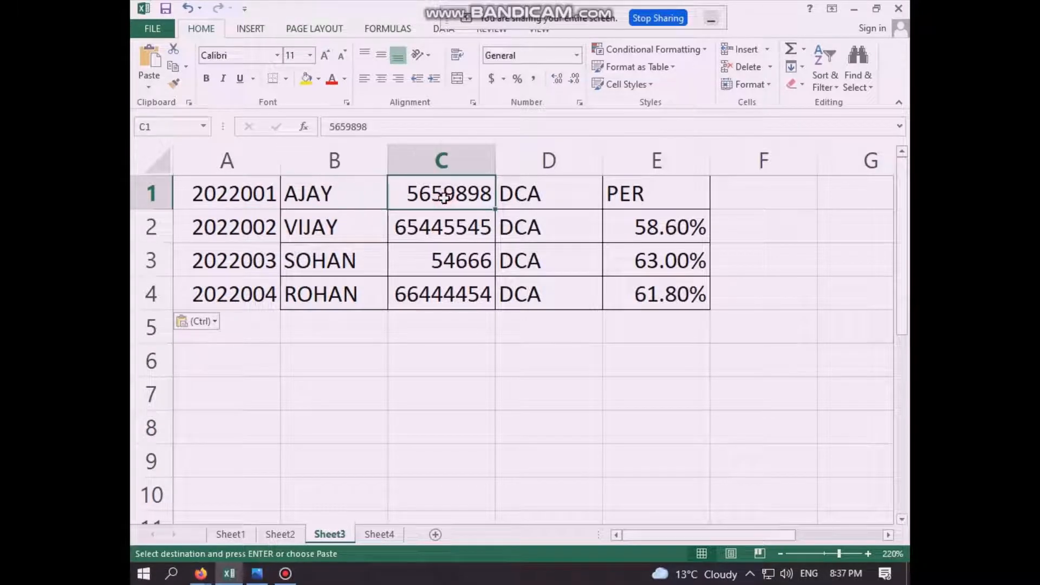
pyautogui.click(537, 196)
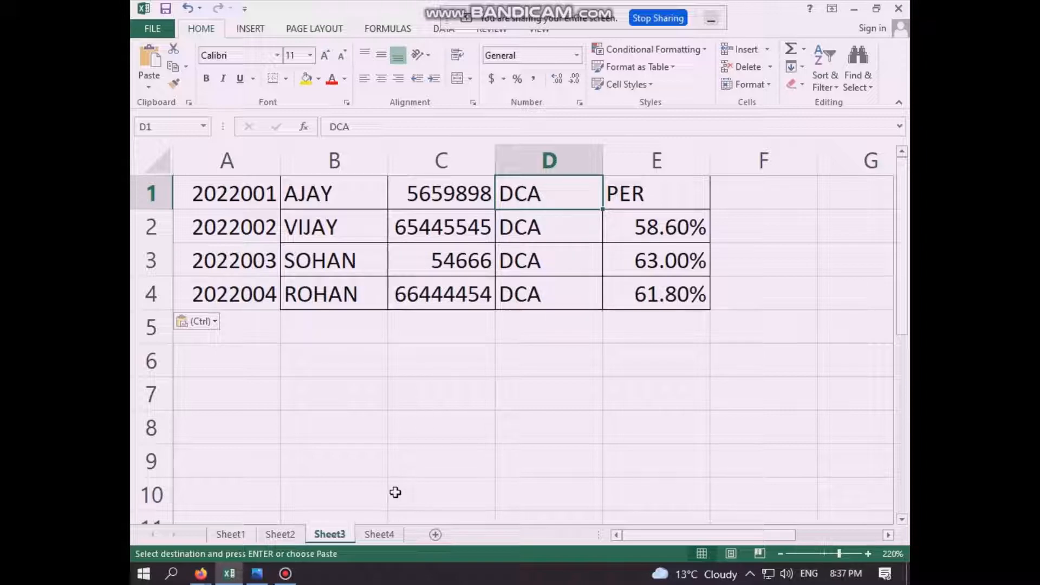
# Link cell B2 of Sheet4, beside the NAME label, to the first student's name in cell B1 of Sheet3.
pyautogui.click(381, 535)
pyautogui.click(326, 334)
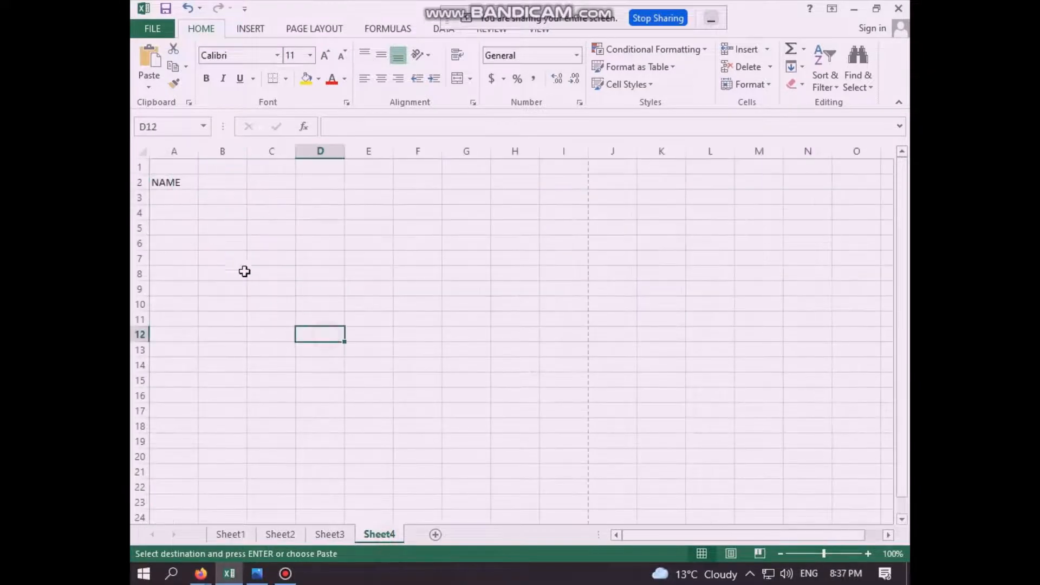
pyautogui.click(212, 183)
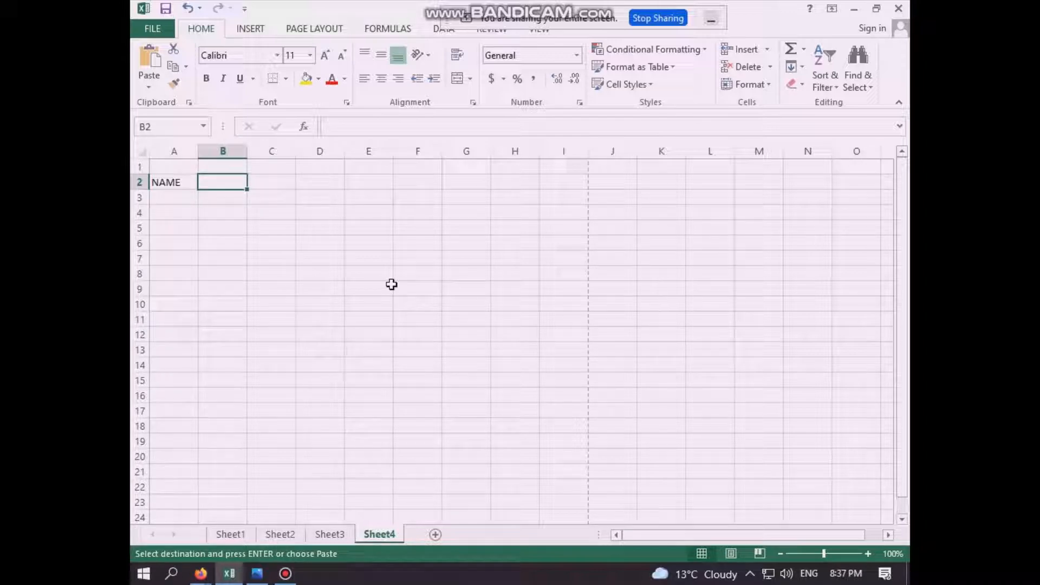
pyautogui.write('=')
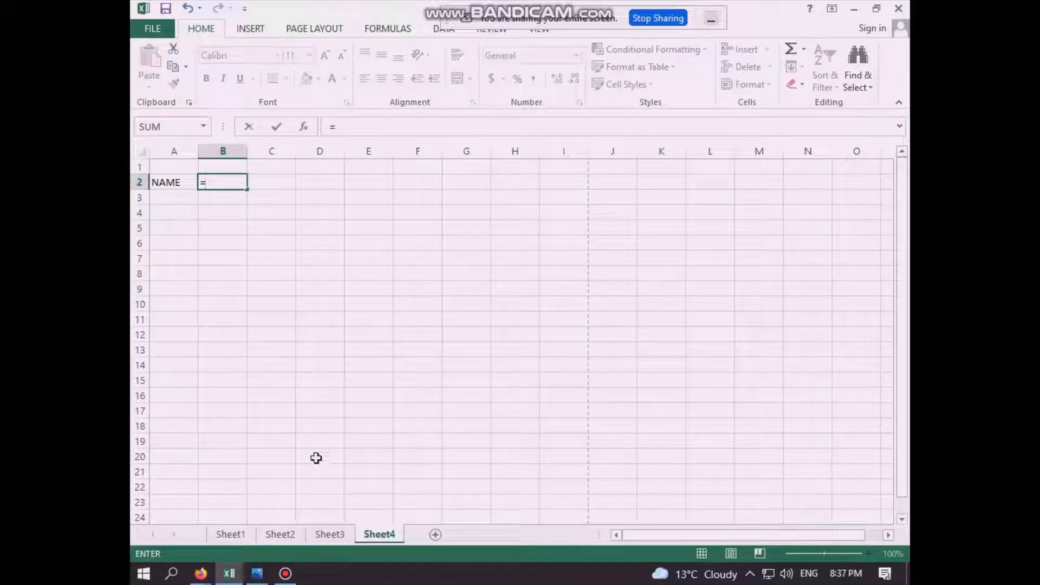
pyautogui.click(329, 534)
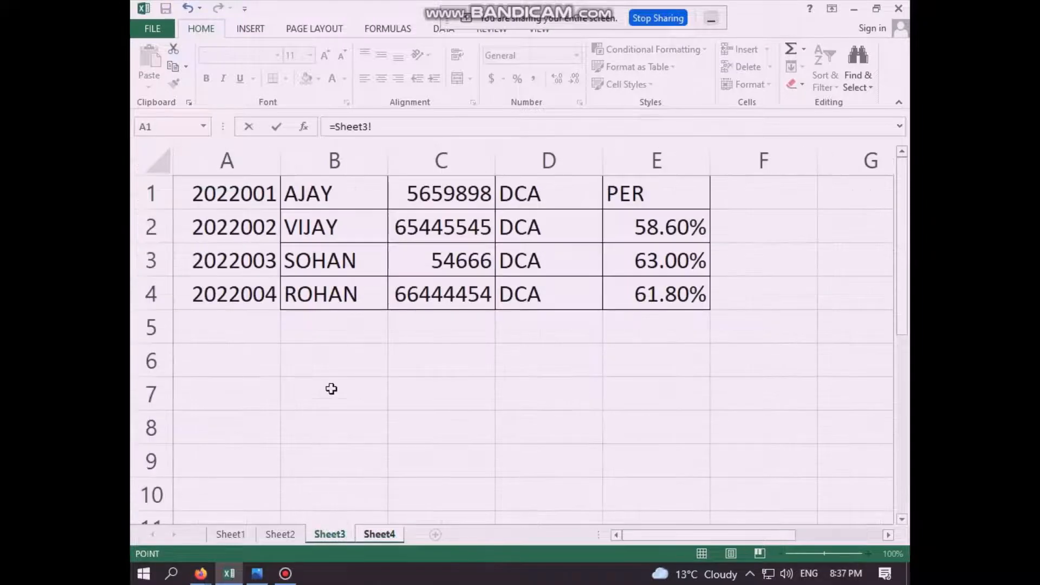
pyautogui.click(333, 195)
pyautogui.press('Return')
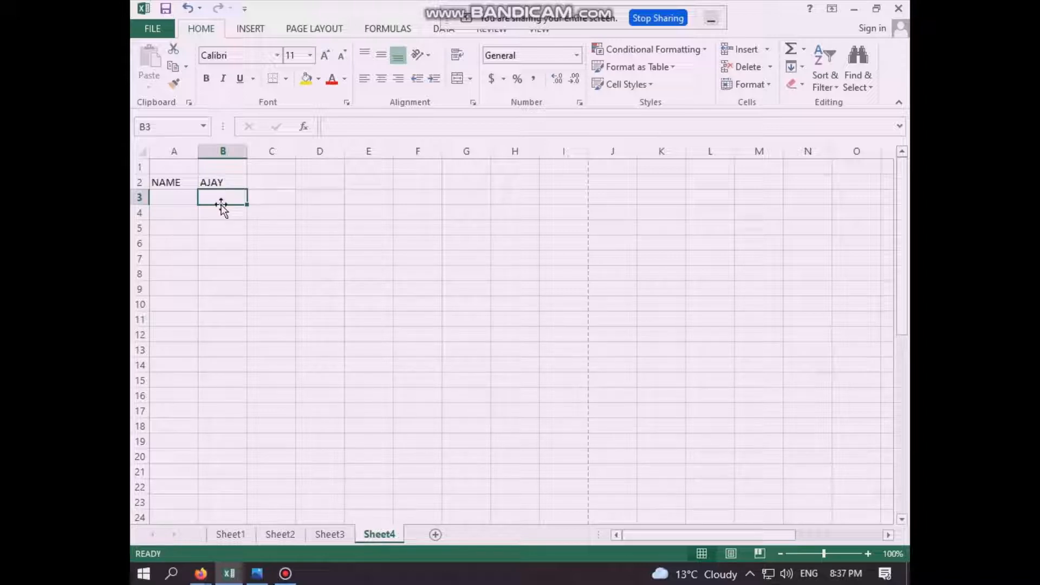
# Enter the label ROLL NO in cell A3 of Sheet4, below NAME.
pyautogui.click(171, 199)
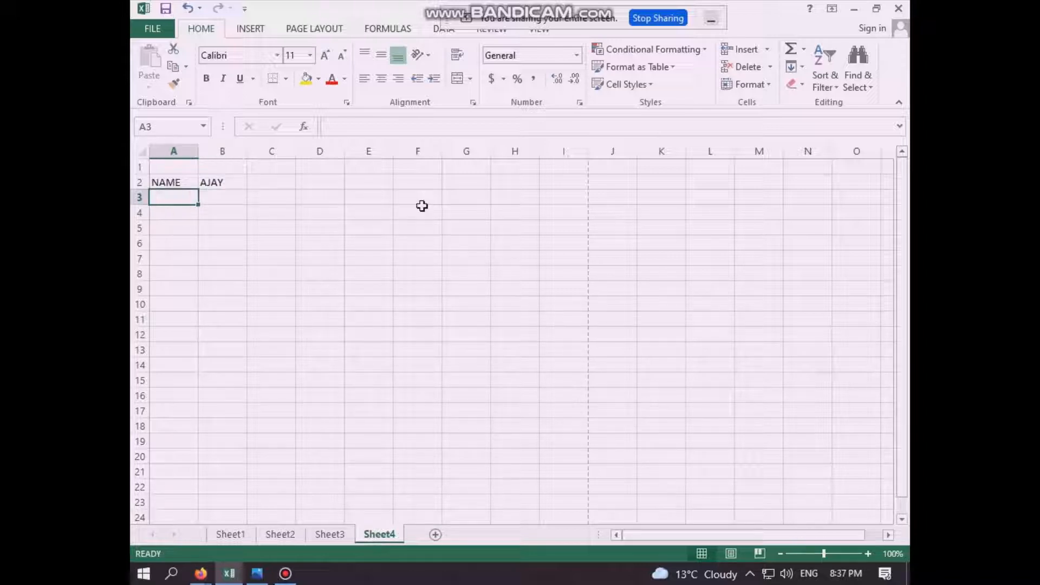
pyautogui.write('RO')
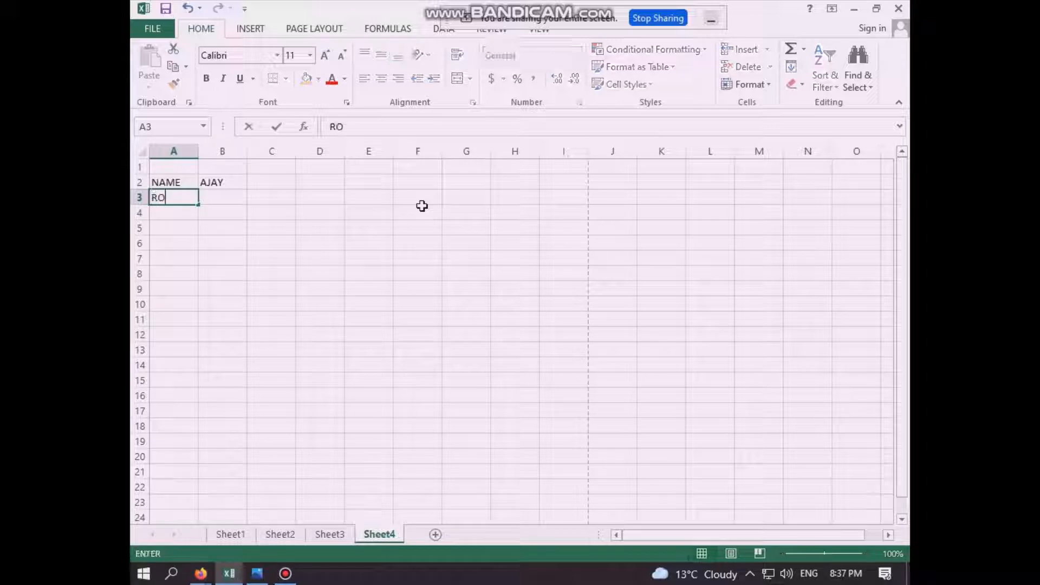
pyautogui.write('LL NO')
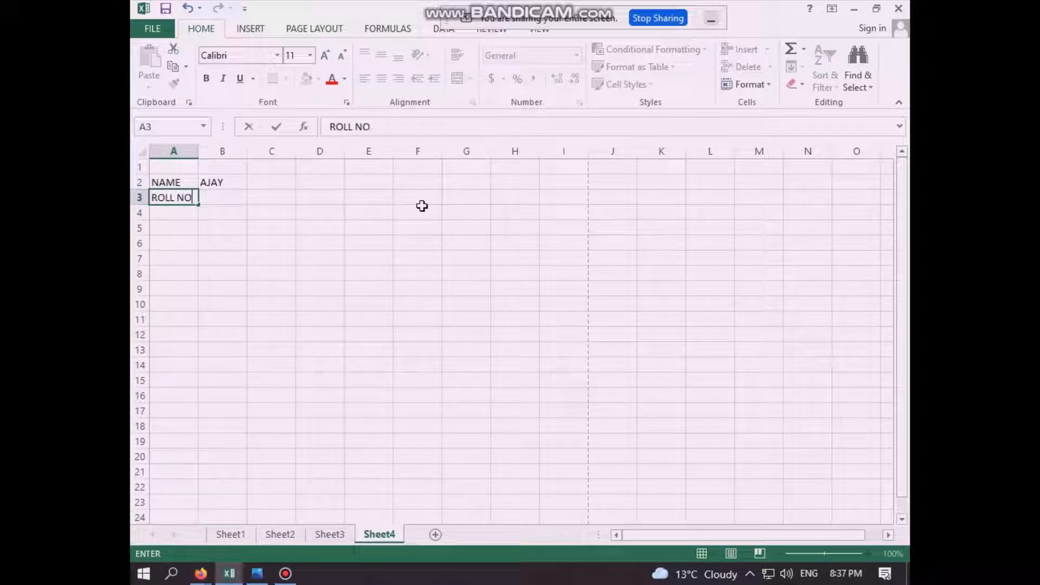
pyautogui.press('Tab')
# Link cell B3 of Sheet4 to the first student's roll number in cell A1 of Sheet3.
pyautogui.write('=')
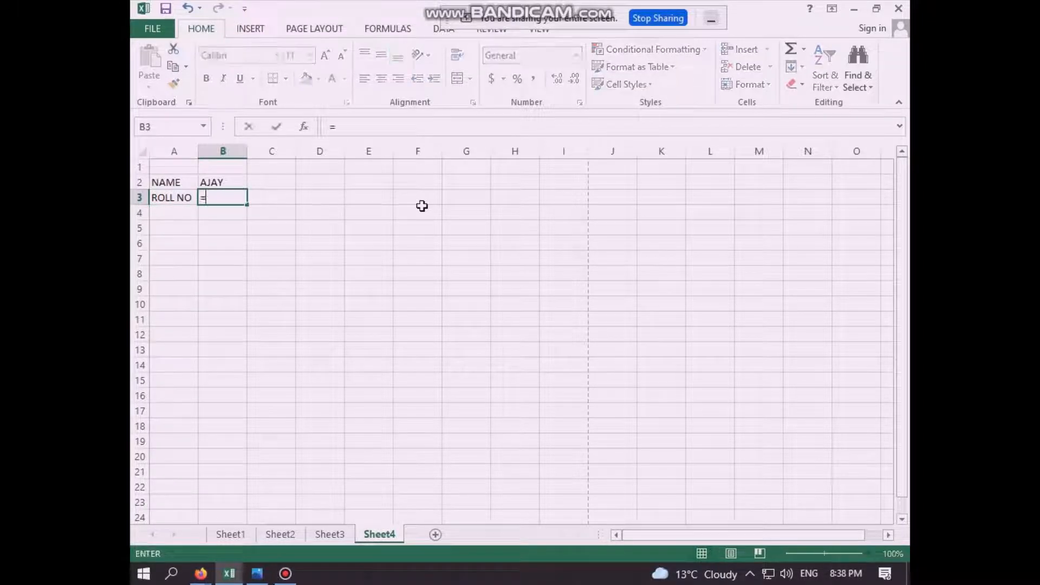
pyautogui.click(330, 533)
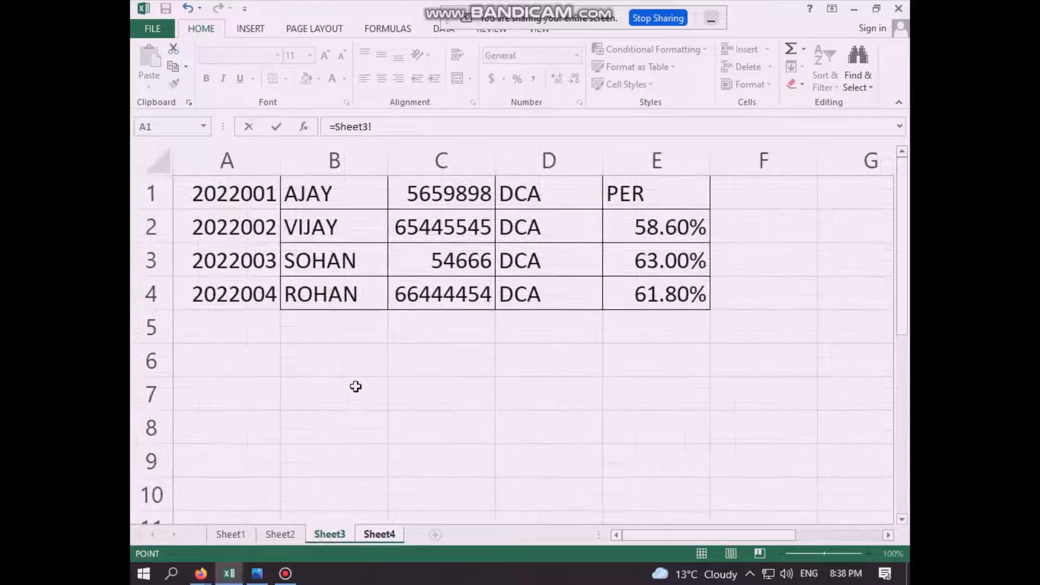
pyautogui.click(244, 201)
pyautogui.press('Return')
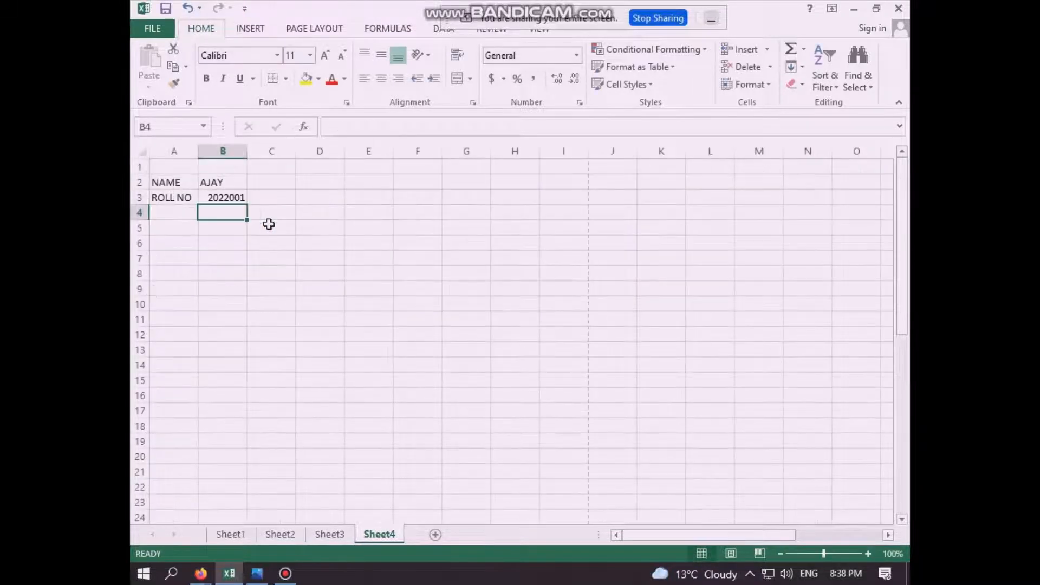
pyautogui.click(224, 271)
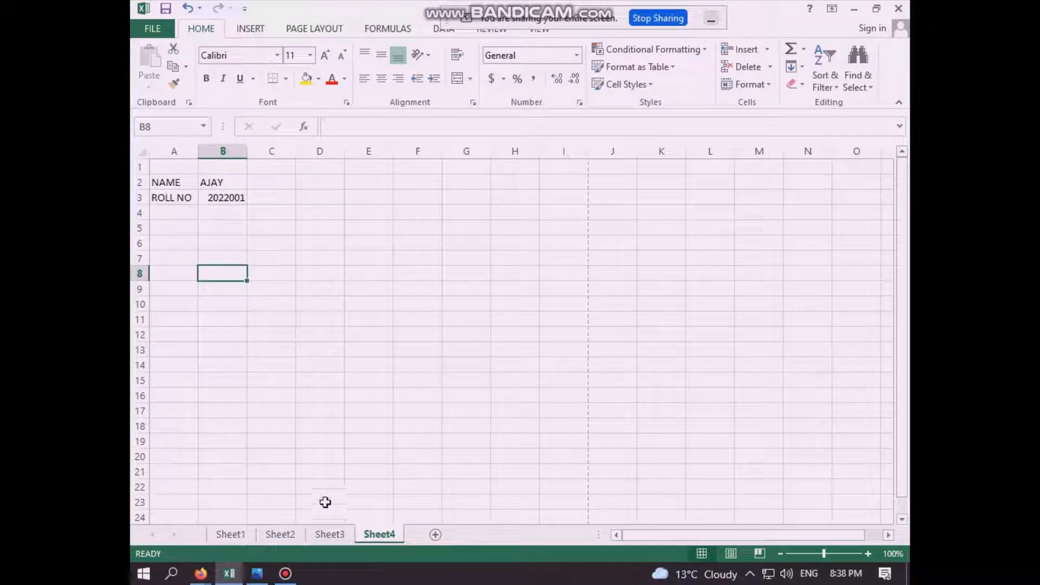
# Check the remaining student fields on Sheet3 and enter the label MO. NO in cell A4 of Sheet4, below ROLL NO.
pyautogui.click(330, 534)
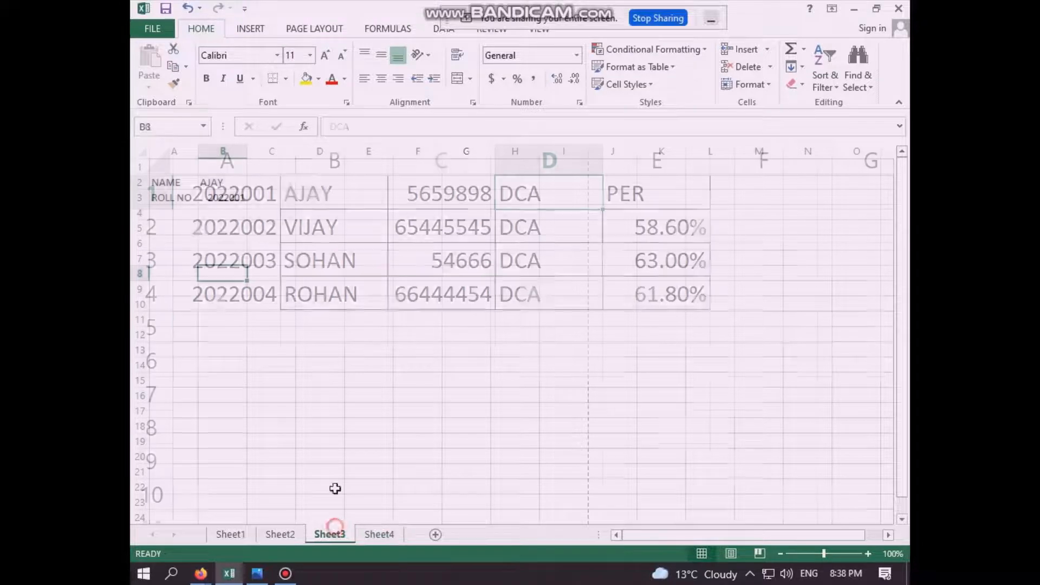
pyautogui.click(379, 535)
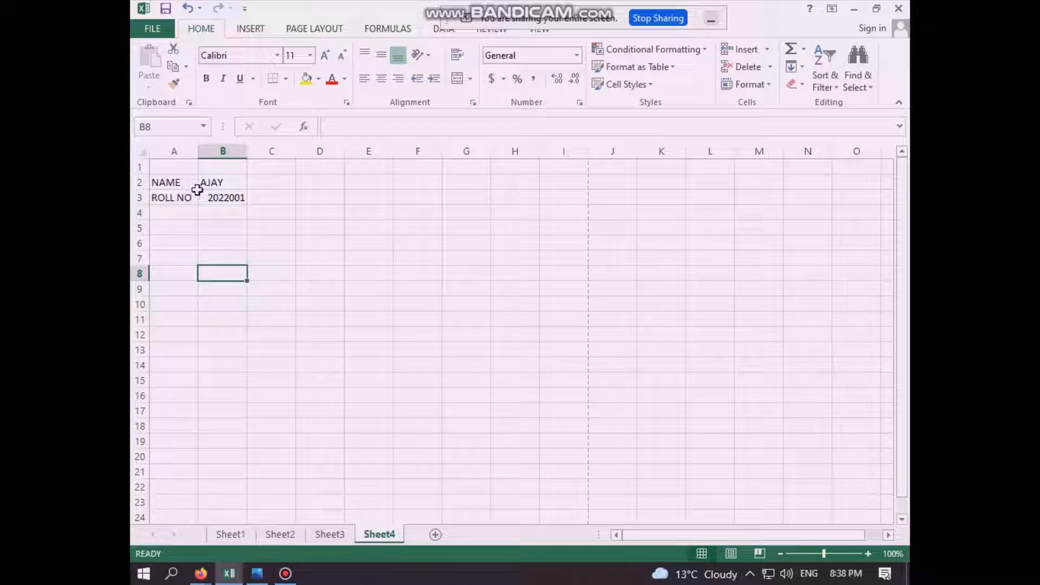
pyautogui.click(332, 535)
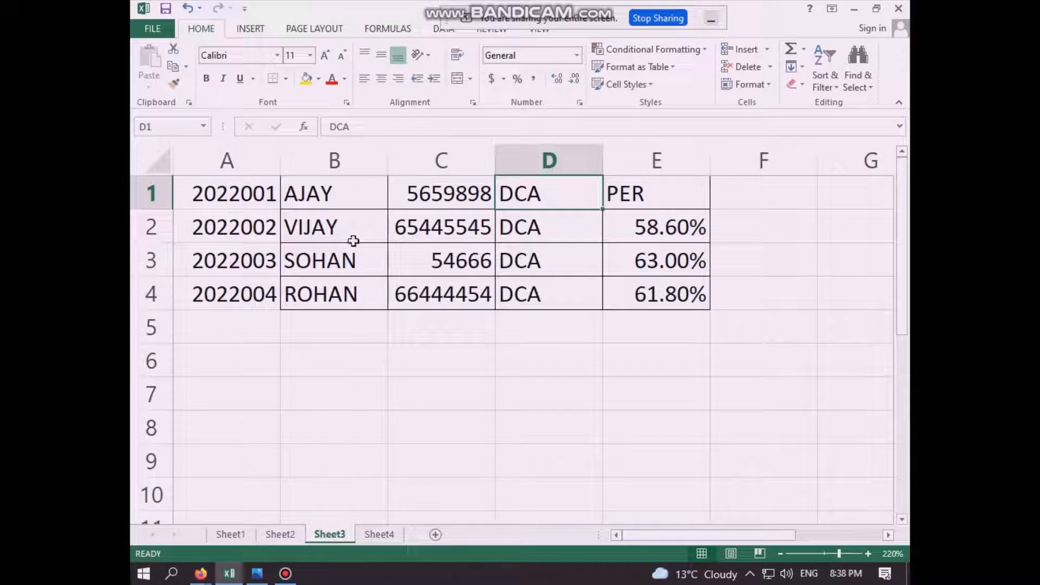
pyautogui.click(376, 535)
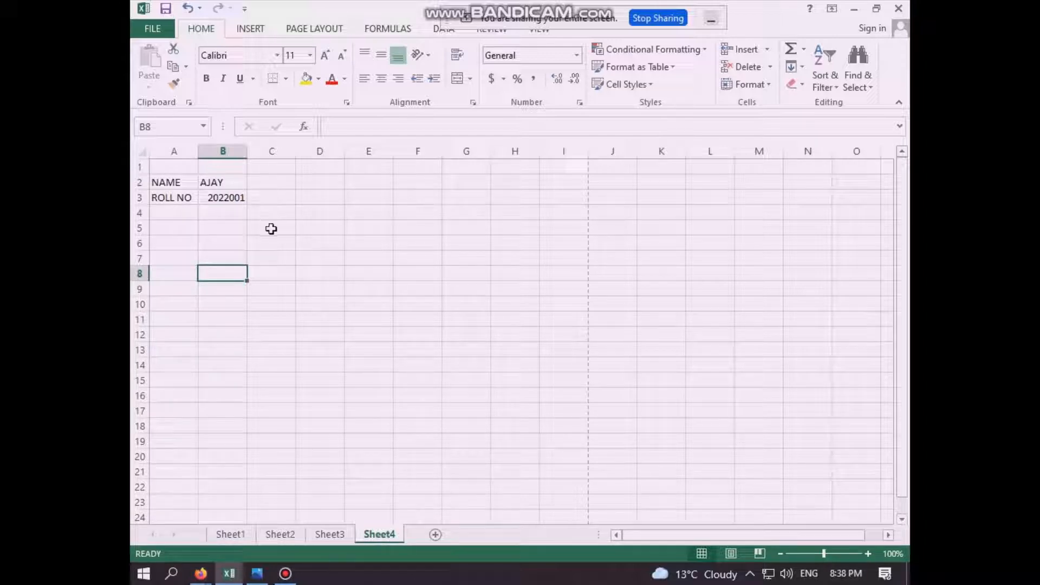
pyautogui.click(176, 214)
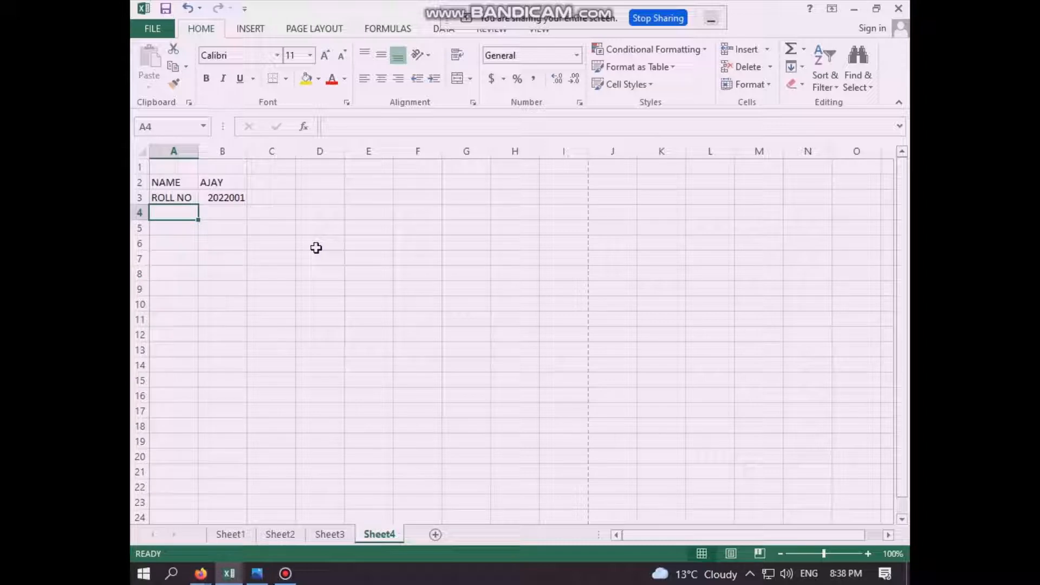
pyautogui.write('MO')
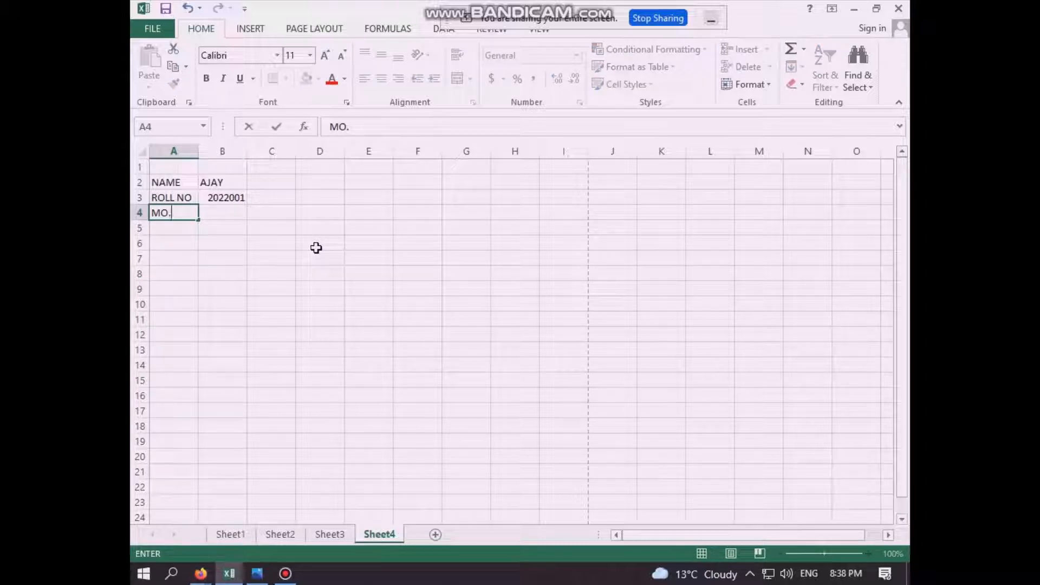
pyautogui.write('. NO')
# Link cell B4 of Sheet4 to the first student's mobile number in cell C1 of Sheet3.
pyautogui.click(234, 213)
pyautogui.write('=')
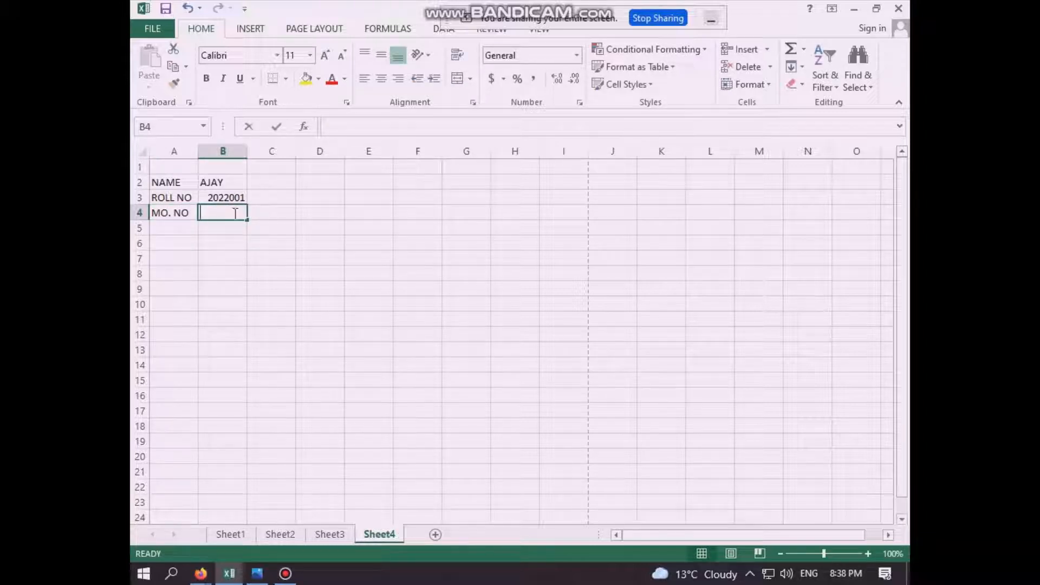
pyautogui.click(331, 534)
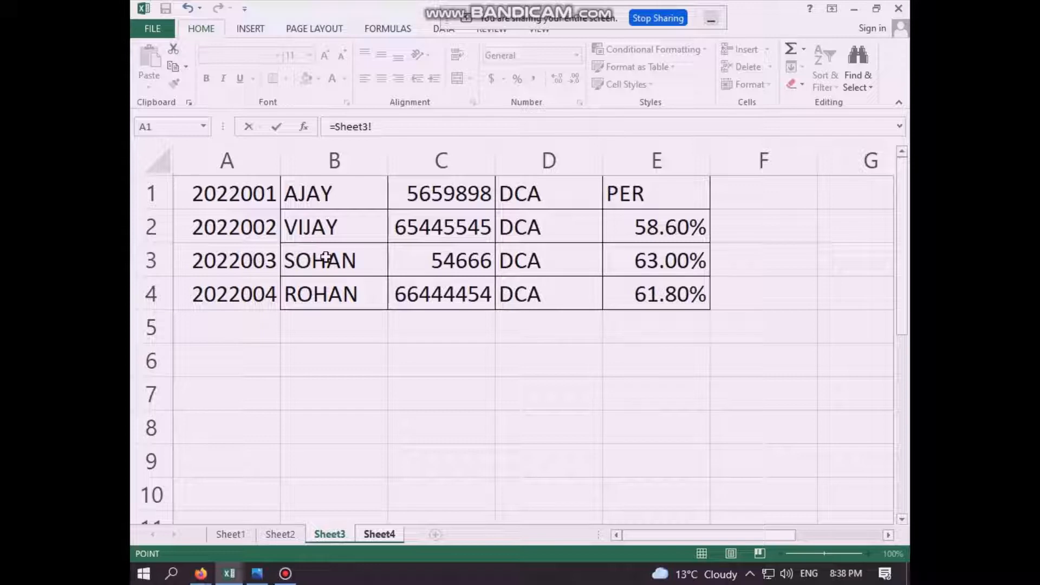
pyautogui.click(441, 194)
pyautogui.press('Return')
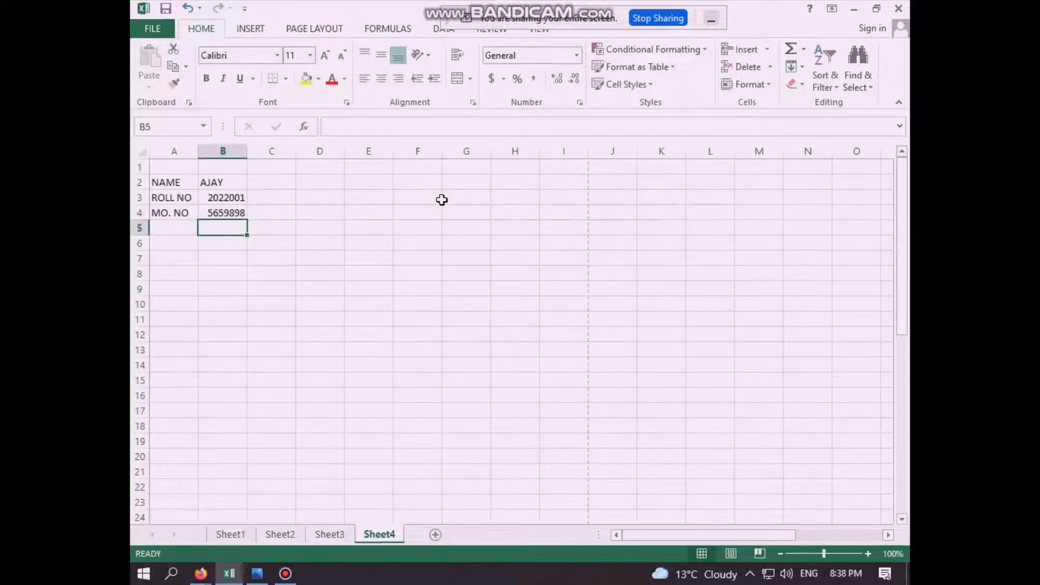
pyautogui.click(242, 301)
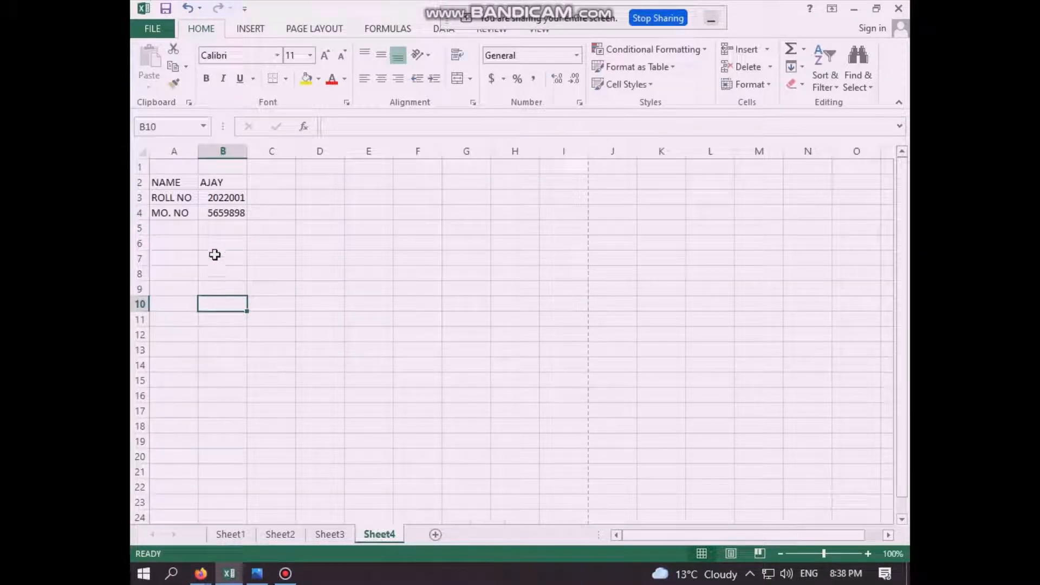
pyautogui.click(237, 244)
# Enter the label COURSE in cell A1 of Sheet4 and link cell B1 to the first student's course on Sheet3.
pyautogui.click(192, 169)
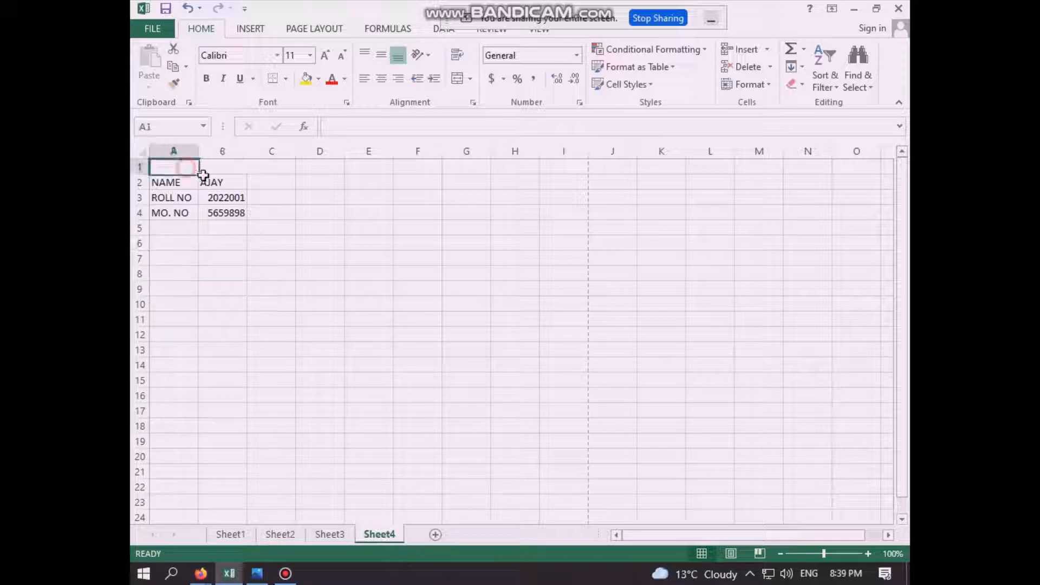
pyautogui.write('COURSE')
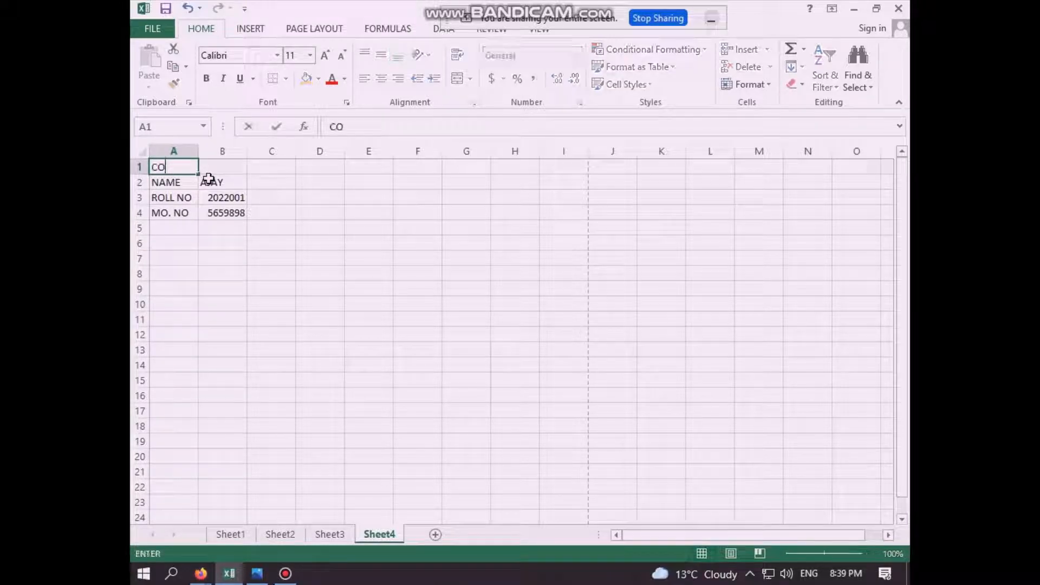
pyautogui.click(230, 171)
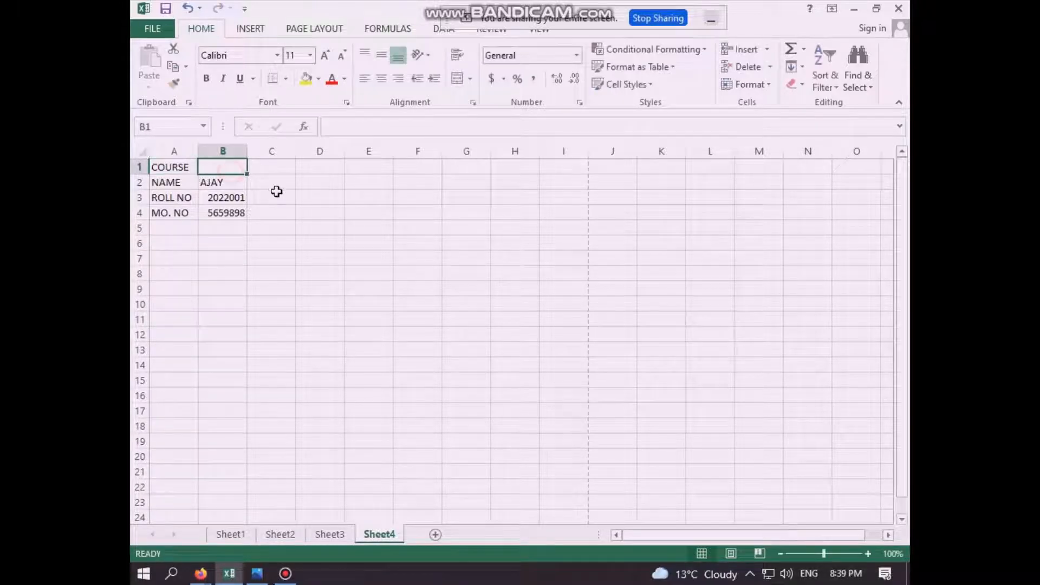
pyautogui.write('=')
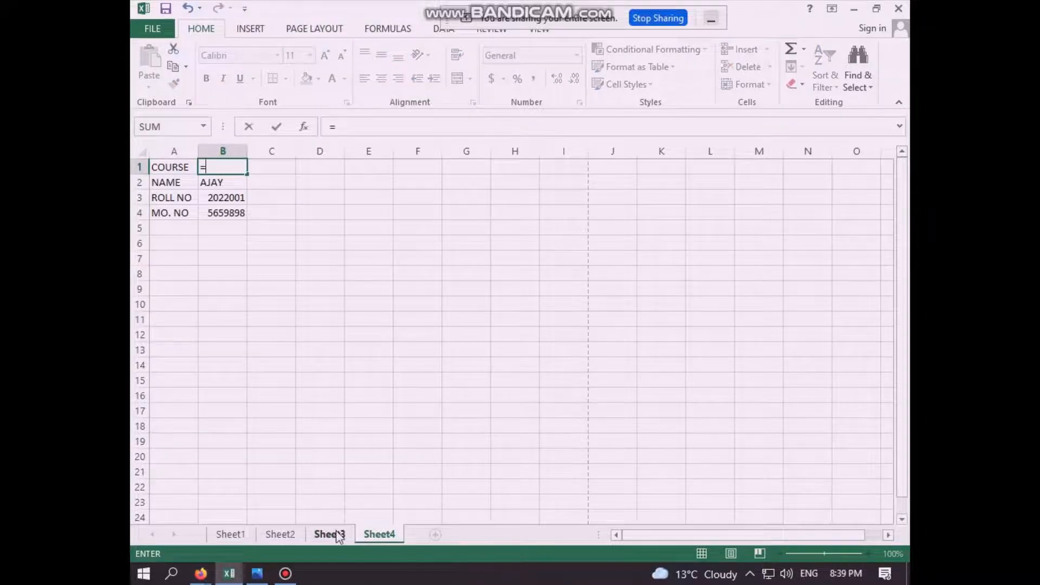
pyautogui.click(331, 534)
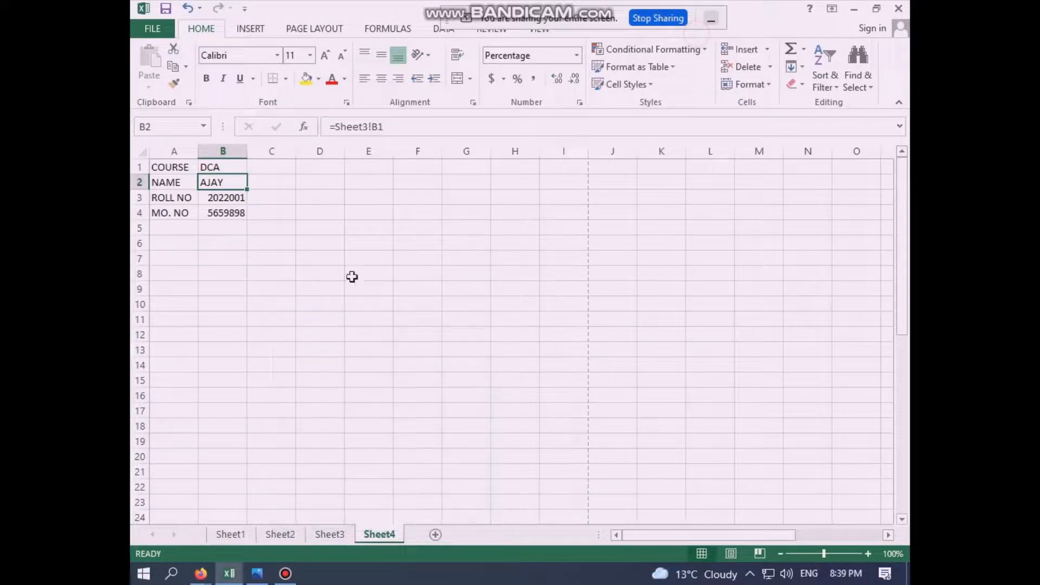
pyautogui.click(291, 301)
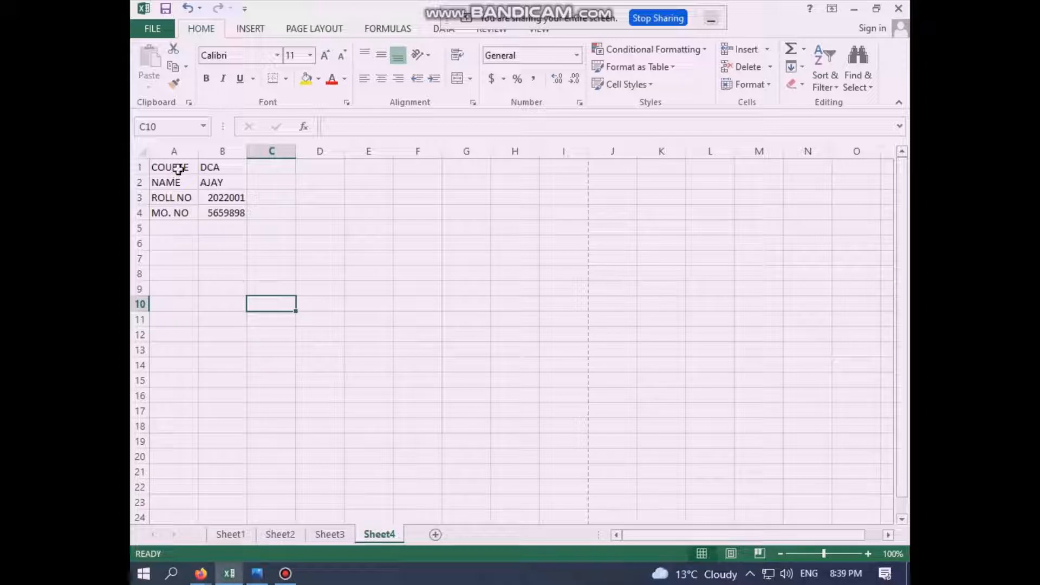
# Set the font size of the student detail block A1:B4 on Sheet4 to 26.
pyautogui.moveTo(178, 170); pyautogui.dragTo(215, 216)
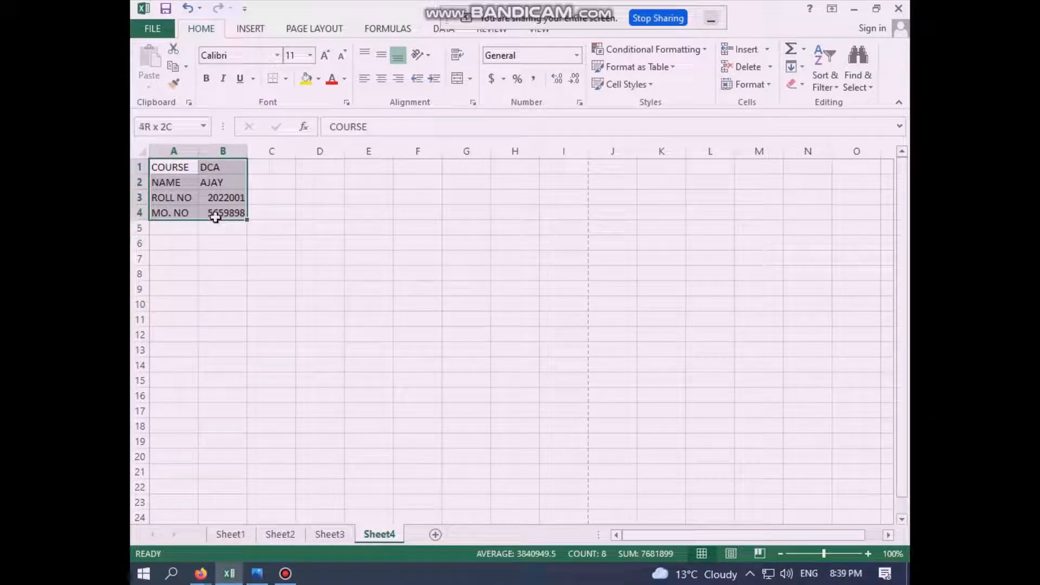
pyautogui.click(310, 55)
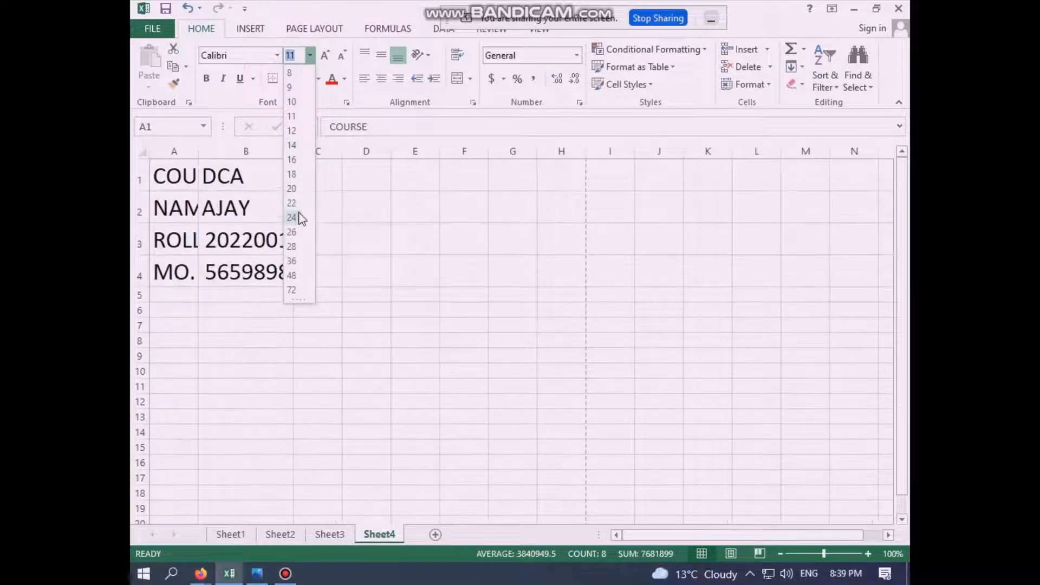
pyautogui.click(297, 232)
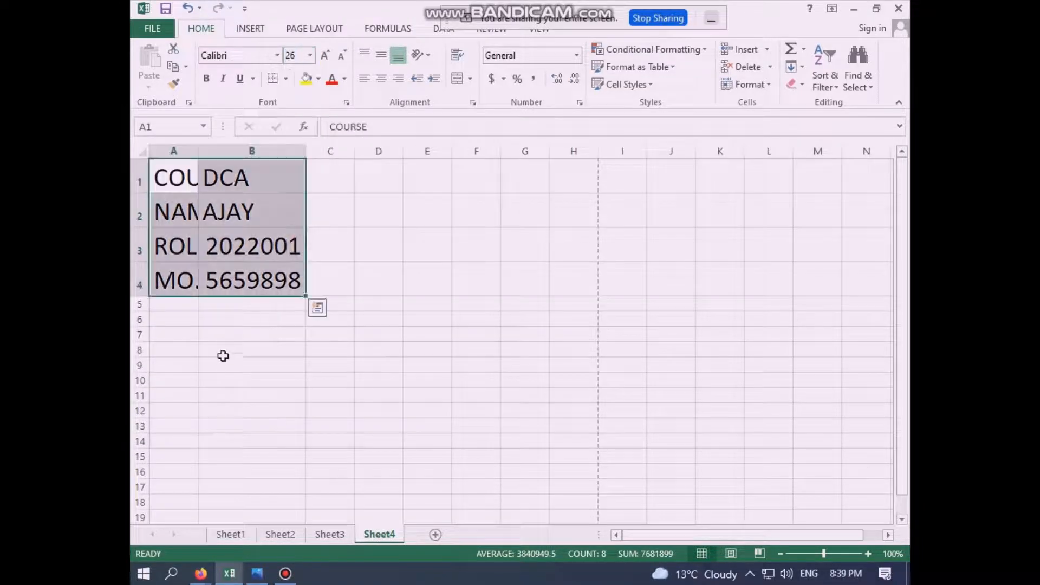
pyautogui.click(217, 358)
# Widen column A of Sheet4 so the COURSE, NAME, ROLL NO and MO. NO labels fit with a little spare room.
pyautogui.click(209, 239)
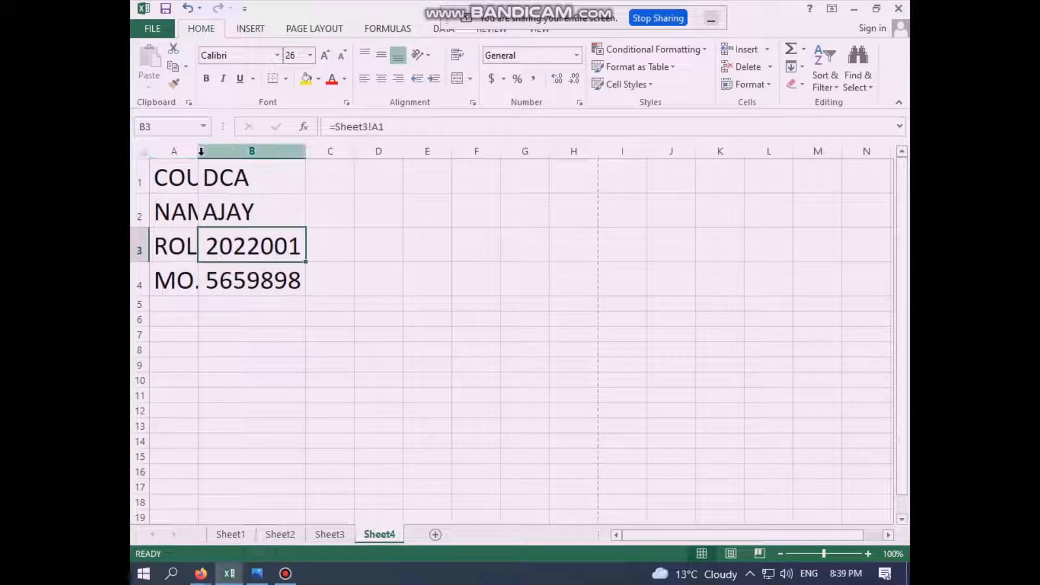
pyautogui.moveTo(200, 154); pyautogui.dragTo(300, 160)
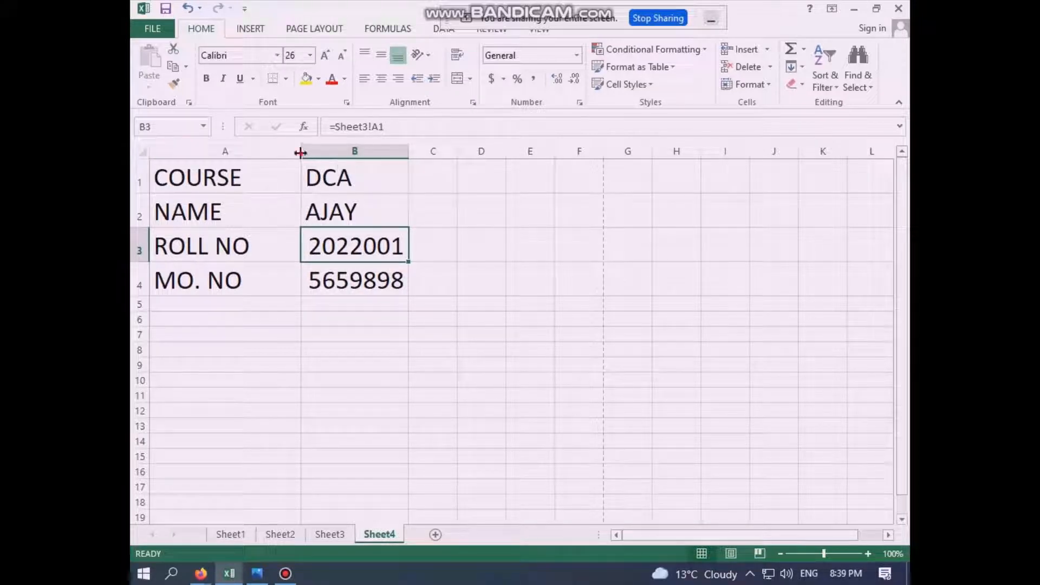
pyautogui.moveTo(300, 152); pyautogui.dragTo(289, 155)
pyautogui.click(332, 347)
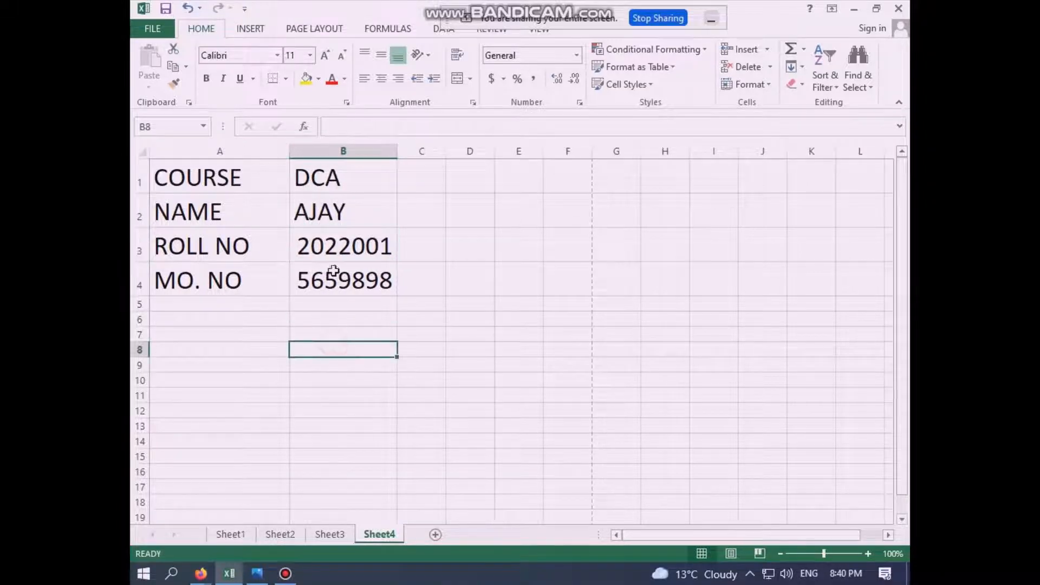
pyautogui.click(333, 271)
pyautogui.click(313, 246)
pyautogui.click(341, 351)
pyautogui.moveTo(290, 152); pyautogui.dragTo(279, 154)
pyautogui.click(429, 318)
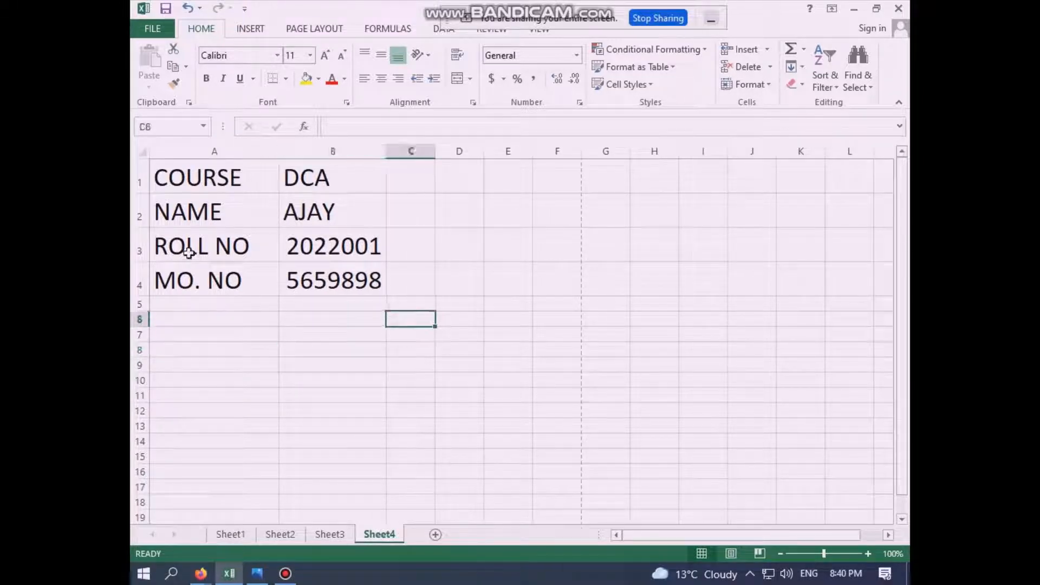
pyautogui.click(464, 232)
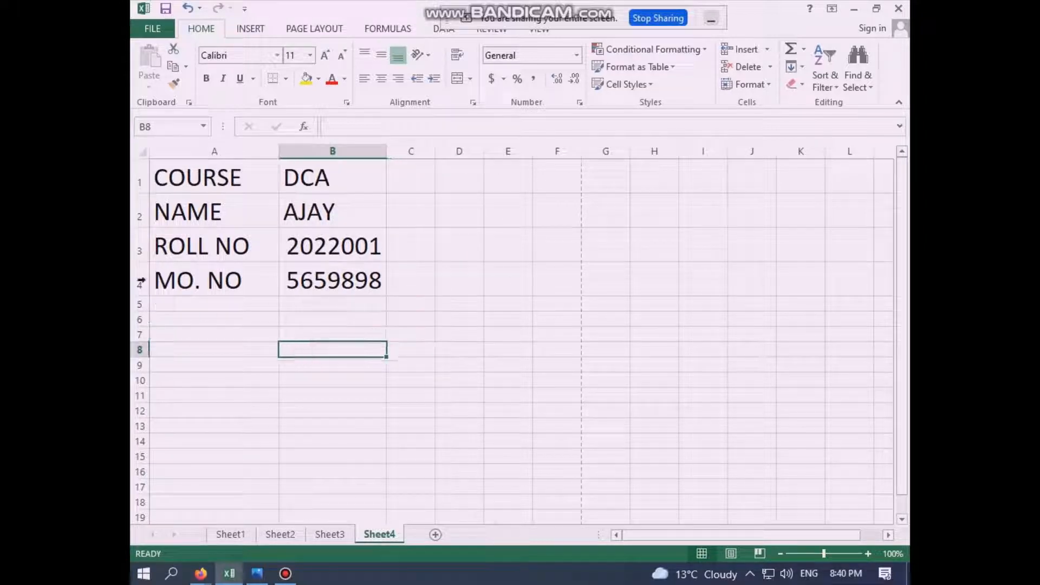
# Apply All Borders and a Thick Box Border to the student detail block A1:B4.
pyautogui.moveTo(195, 172); pyautogui.dragTo(333, 283)
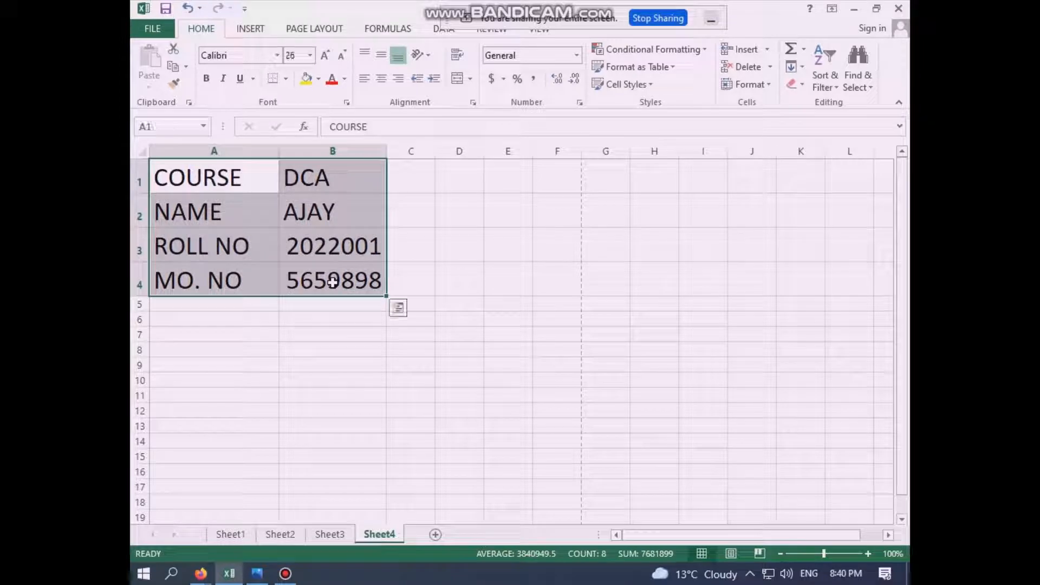
pyautogui.click(285, 78)
pyautogui.click(300, 209)
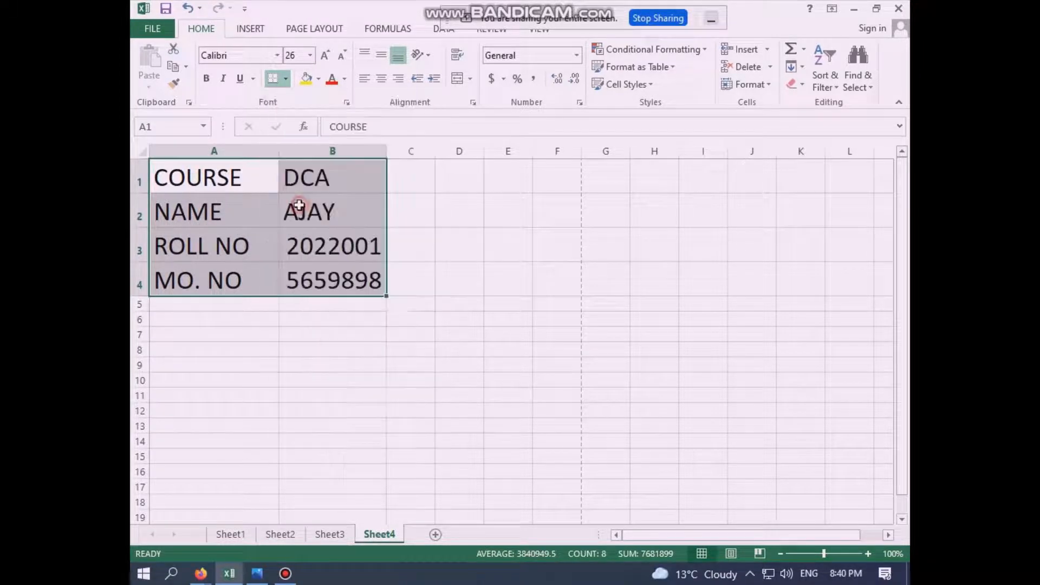
pyautogui.click(286, 79)
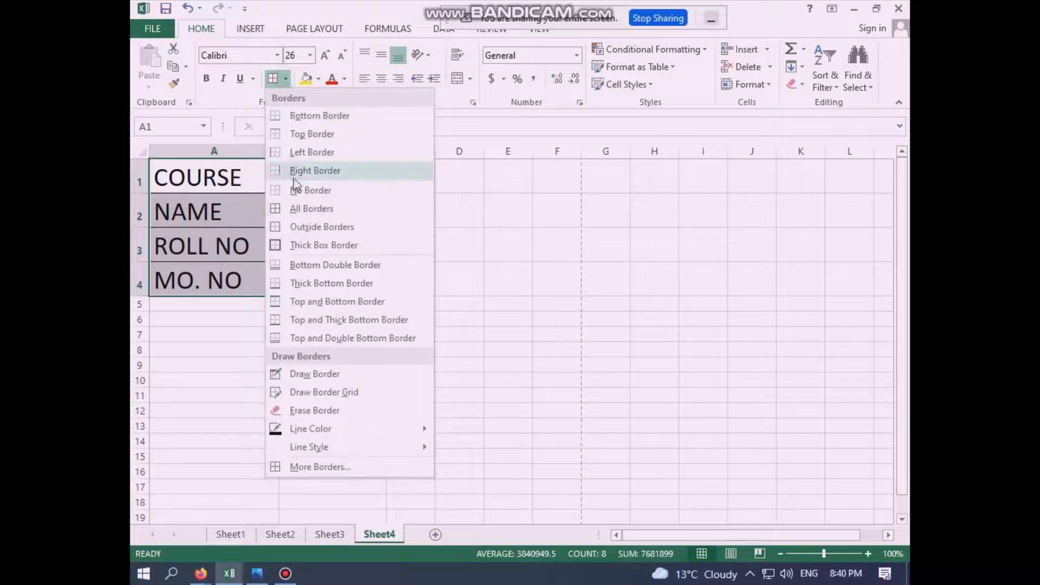
pyautogui.click(301, 240)
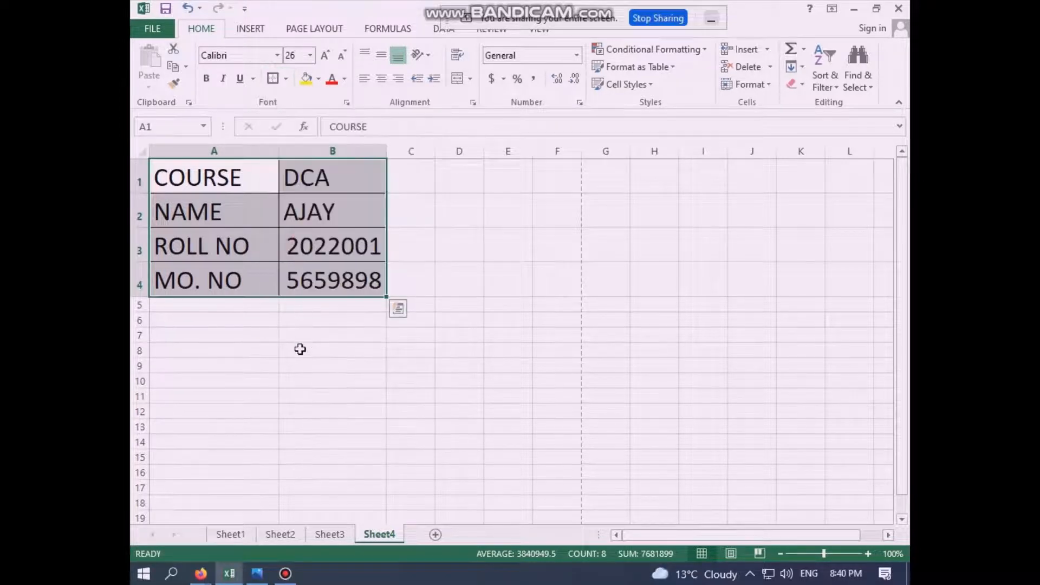
pyautogui.click(301, 350)
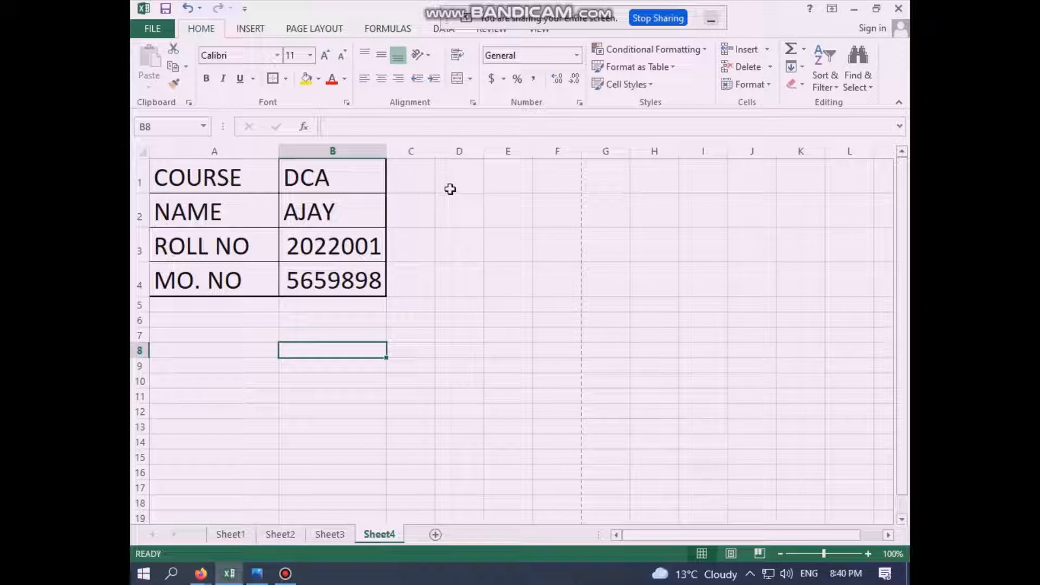
pyautogui.click(417, 229)
pyautogui.click(400, 180)
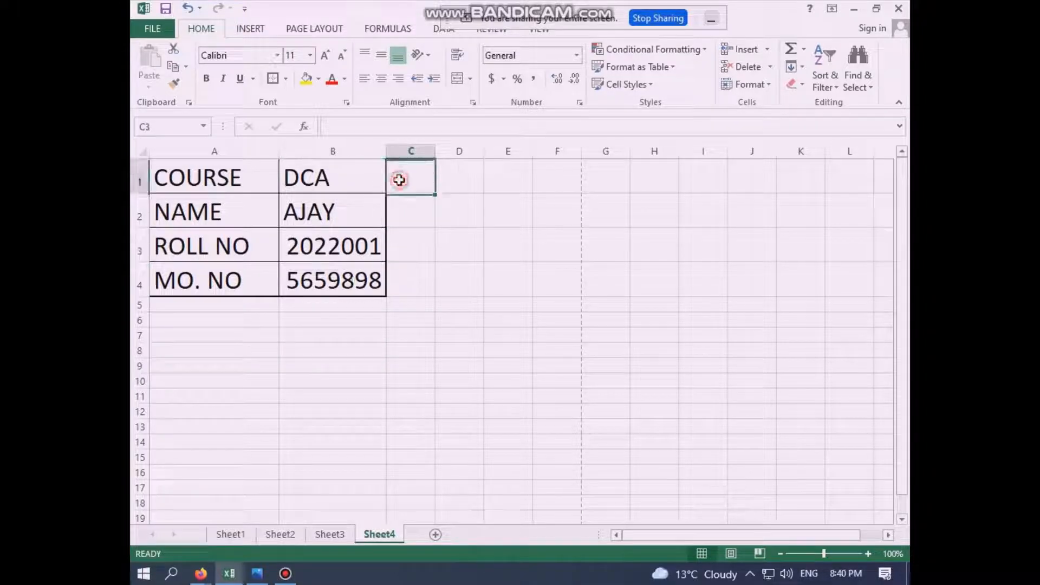
pyautogui.click(422, 230)
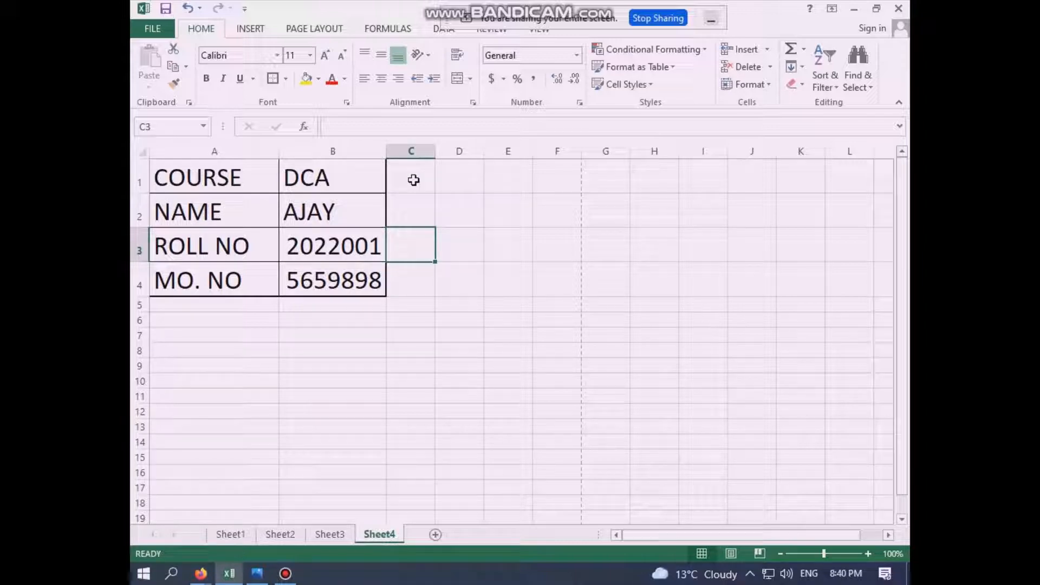
pyautogui.click(487, 200)
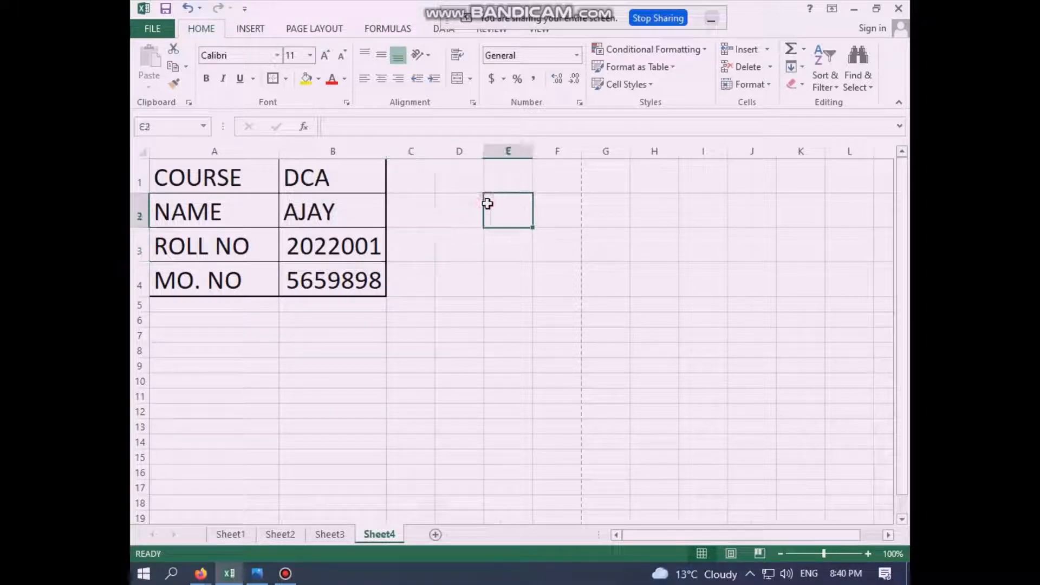
pyautogui.click(412, 178)
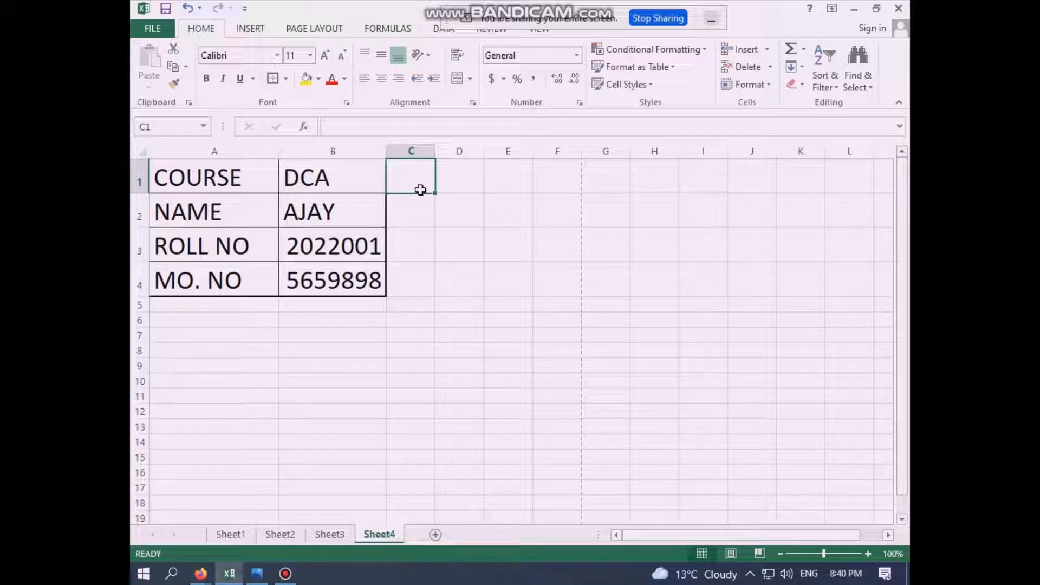
pyautogui.click(407, 238)
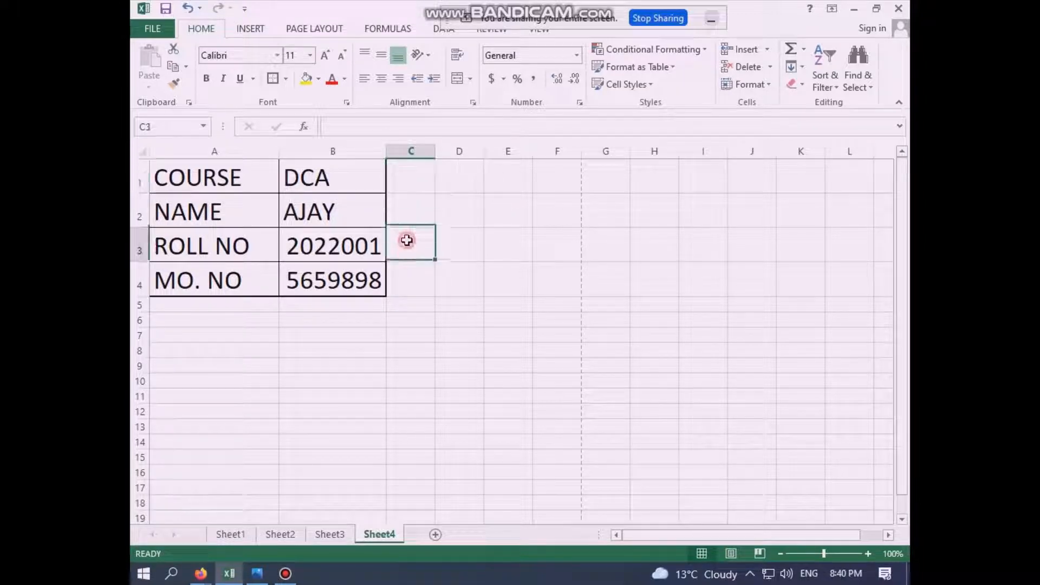
pyautogui.click(244, 353)
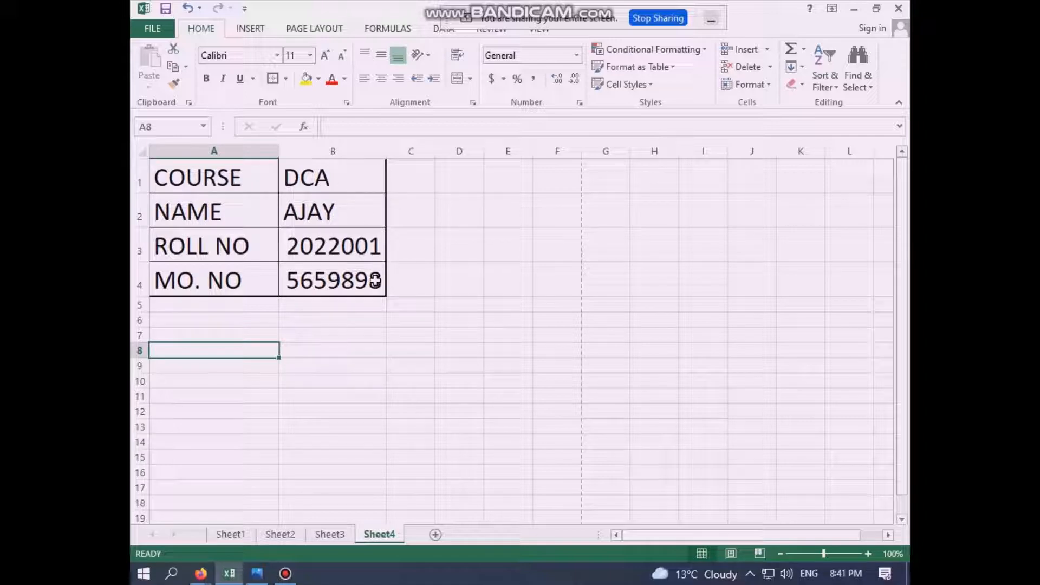
pyautogui.click(255, 318)
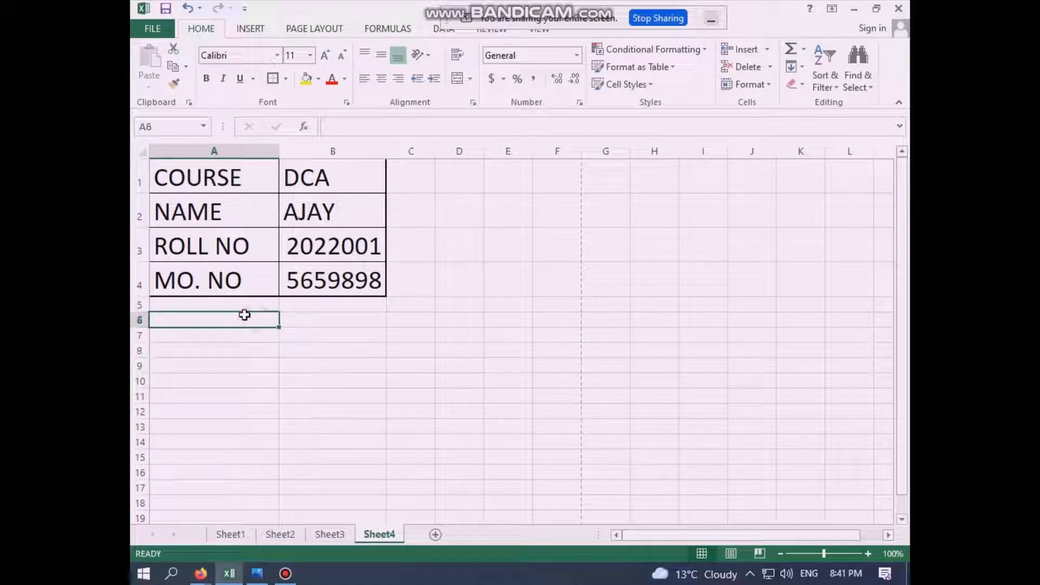
pyautogui.click(243, 306)
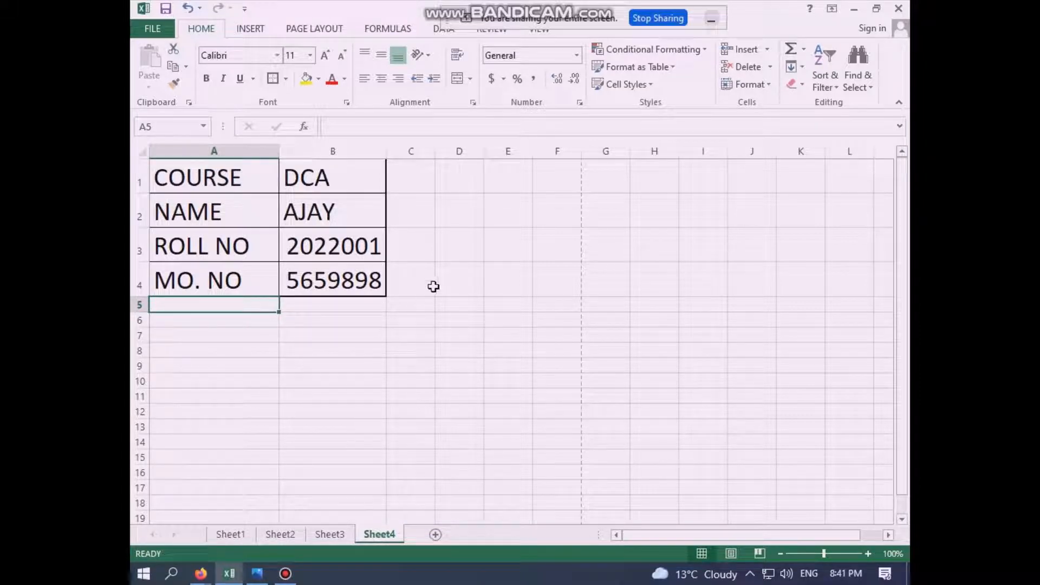
pyautogui.click(431, 285)
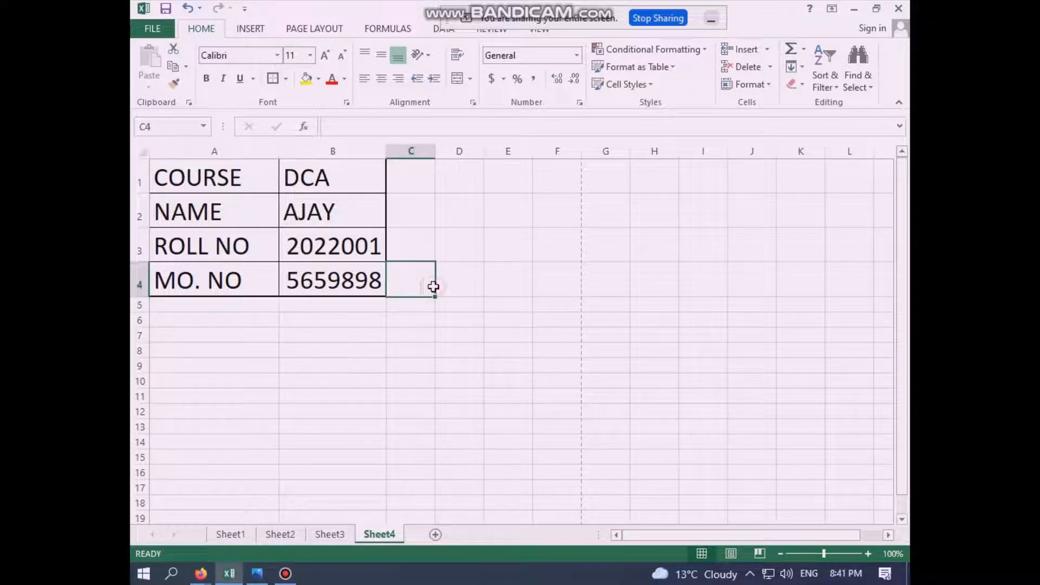
pyautogui.click(489, 242)
pyautogui.click(431, 295)
pyautogui.click(297, 339)
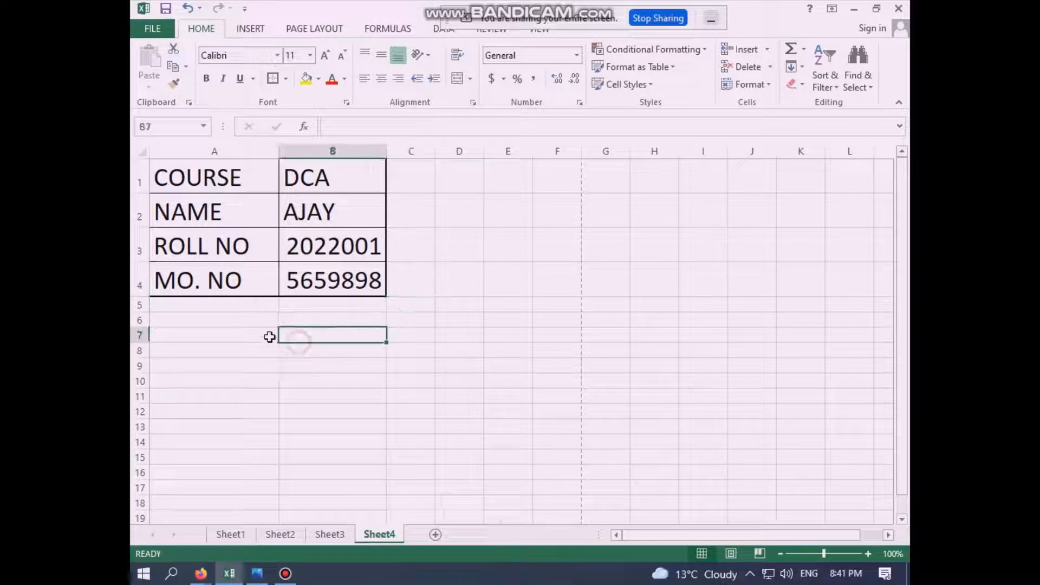
# Enter the label EXAM TIME in cell A5 and widen column A so the label fits.
pyautogui.click(258, 307)
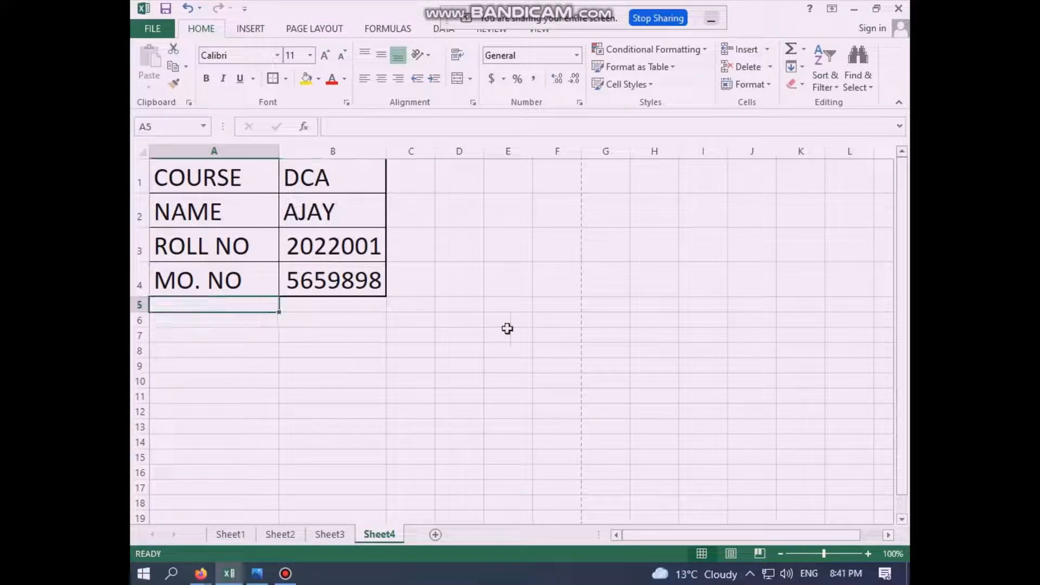
pyautogui.write('EXAM')
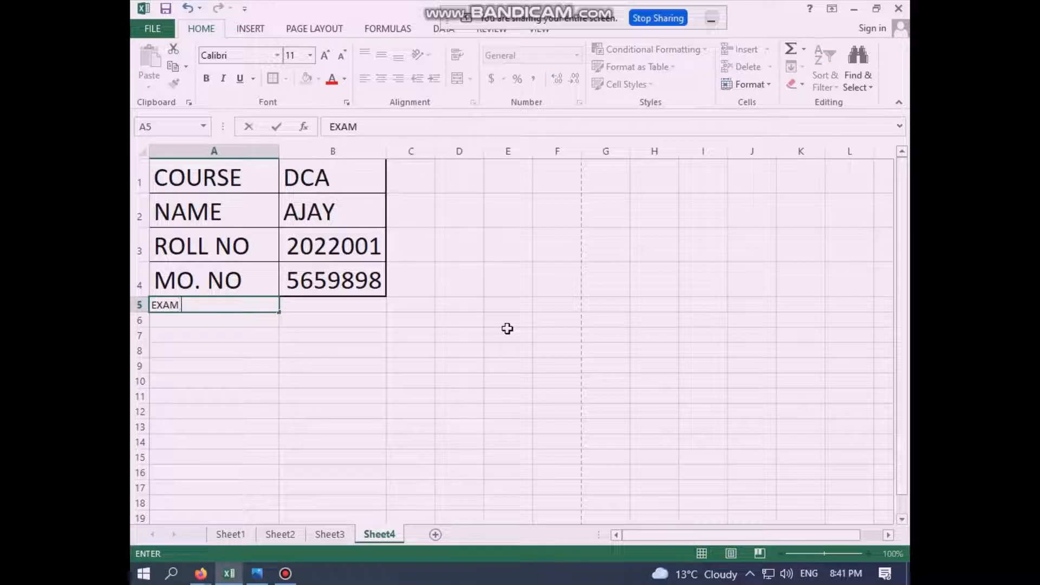
pyautogui.write(' TIME')
pyautogui.press('Tab')
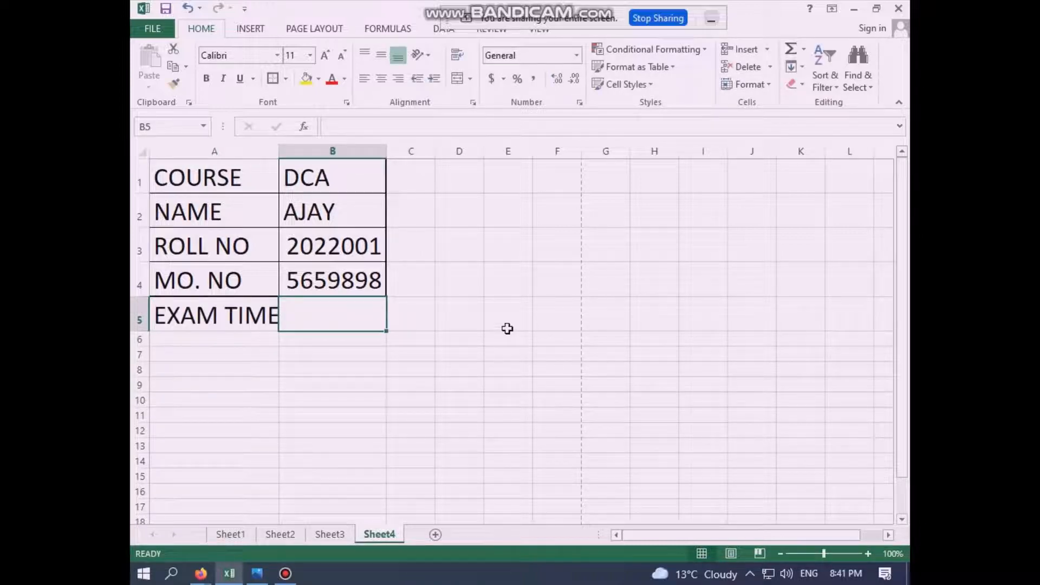
pyautogui.click(348, 385)
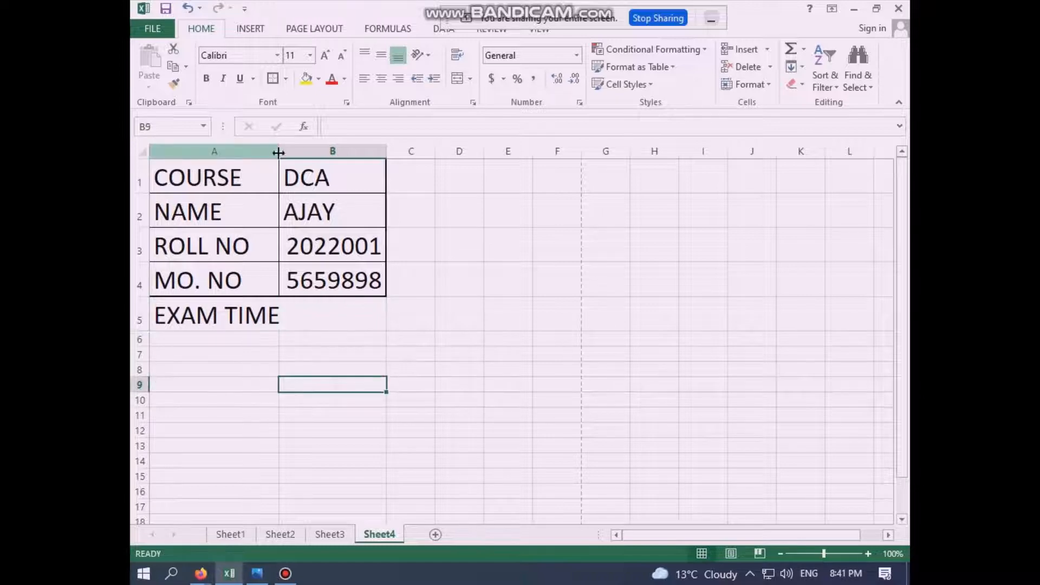
pyautogui.moveTo(289, 153); pyautogui.dragTo(292, 153)
# Enter the exam time 2:00MP-5PM in cell B5, beside the EXAM TIME label.
pyautogui.click(325, 310)
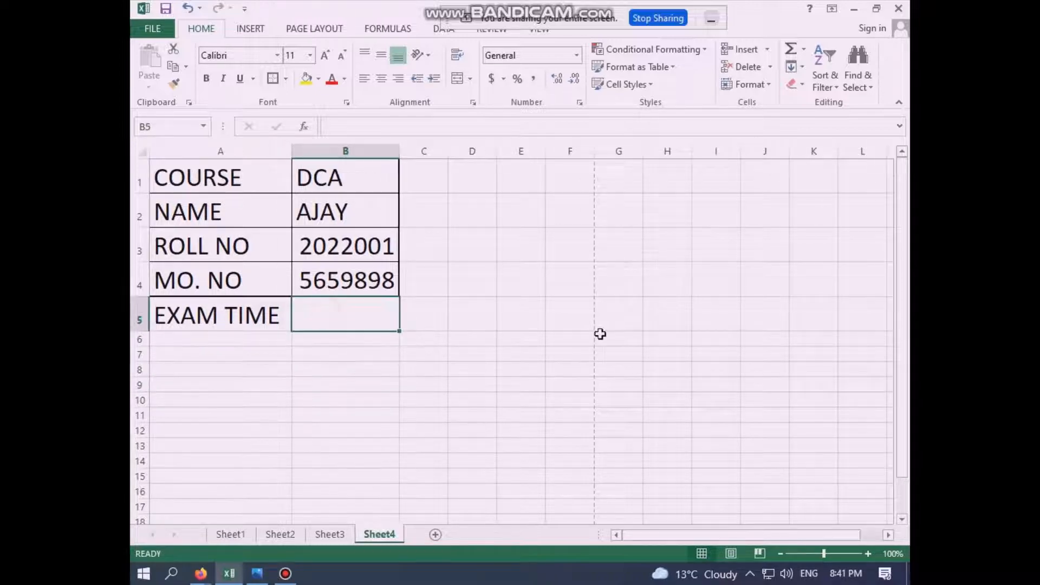
pyautogui.write('2')
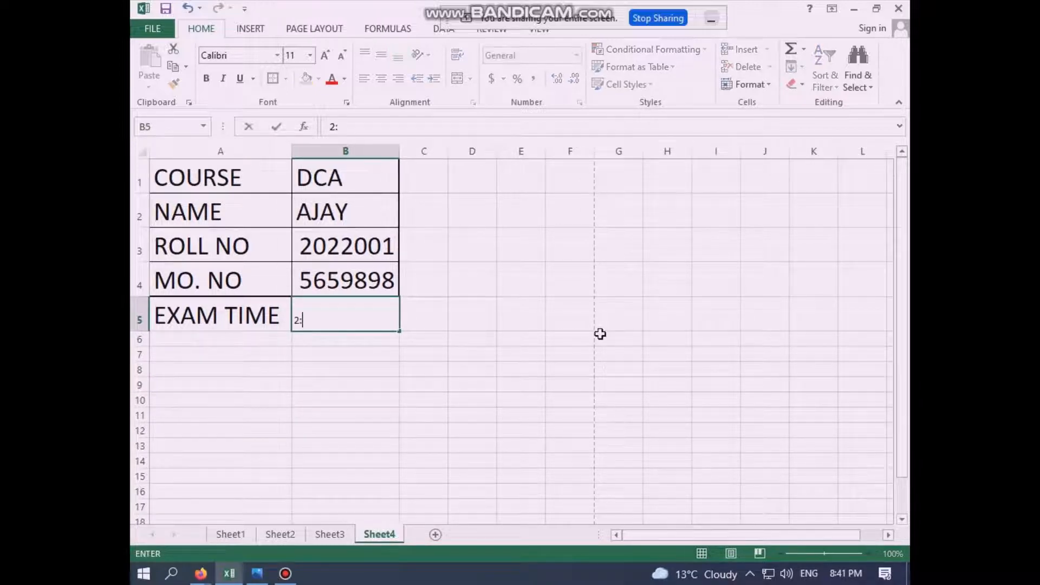
pyautogui.write(':00MP')
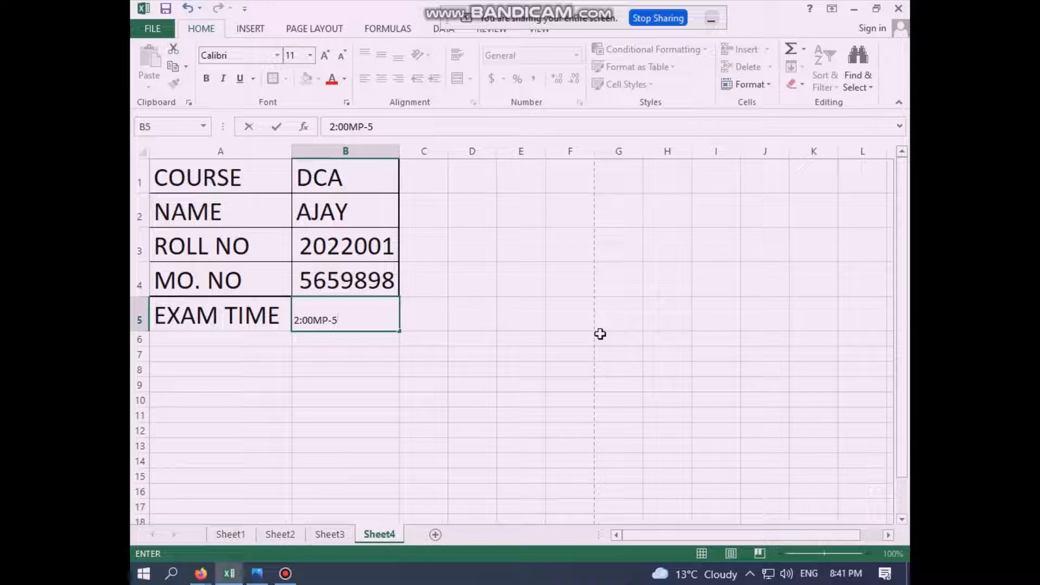
pyautogui.write('-5PM')
pyautogui.press('Return')
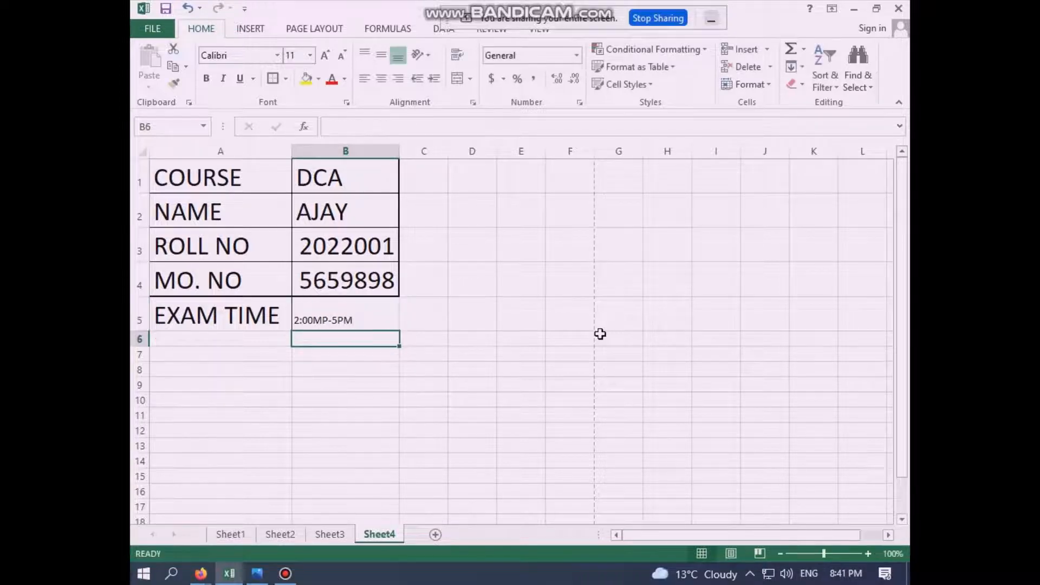
# Set the font size of all cells on Sheet4 to 26.
pyautogui.click(317, 317)
pyautogui.click(142, 151)
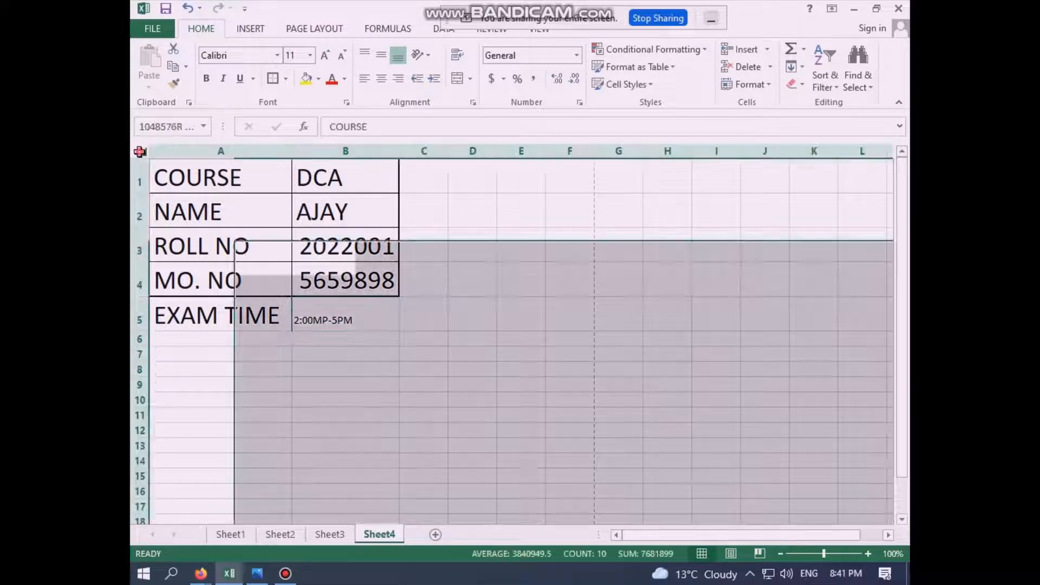
pyautogui.click(302, 54)
pyautogui.write('26')
pyautogui.press('Return')
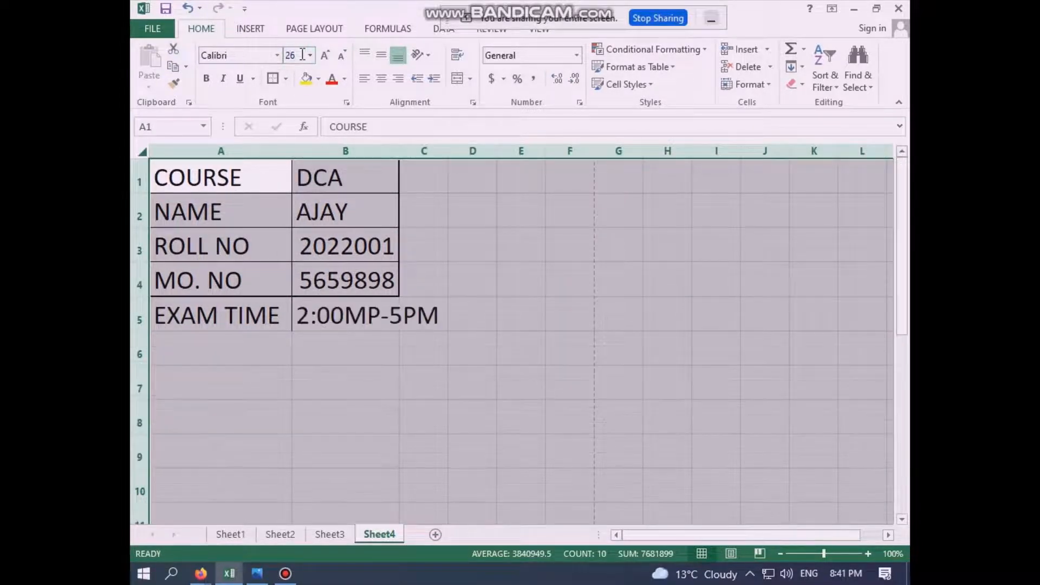
# Widen column B so the exam time fits inside cell B5.
pyautogui.click(383, 411)
pyautogui.moveTo(399, 152); pyautogui.dragTo(440, 157)
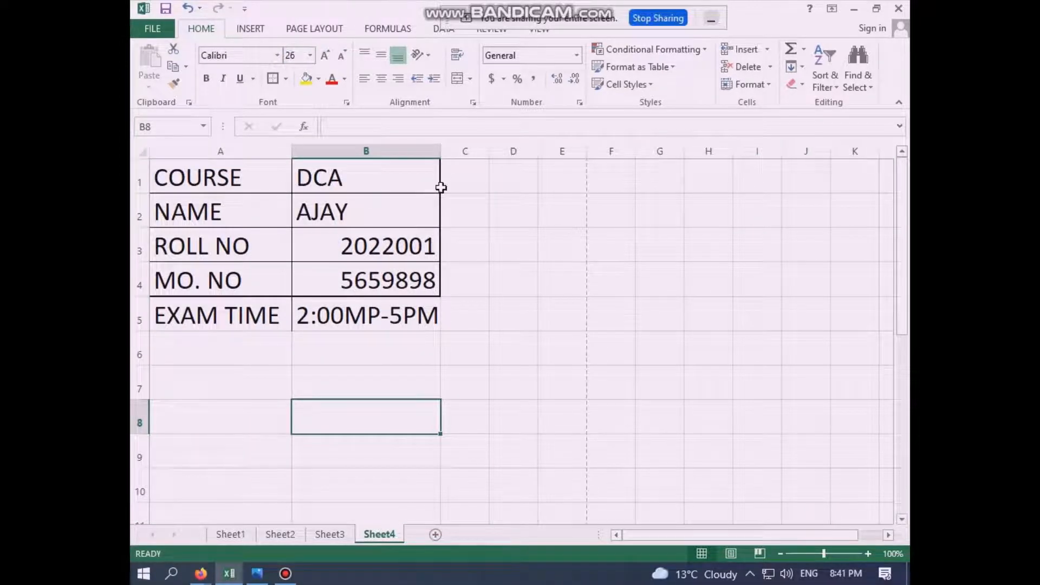
pyautogui.click(454, 367)
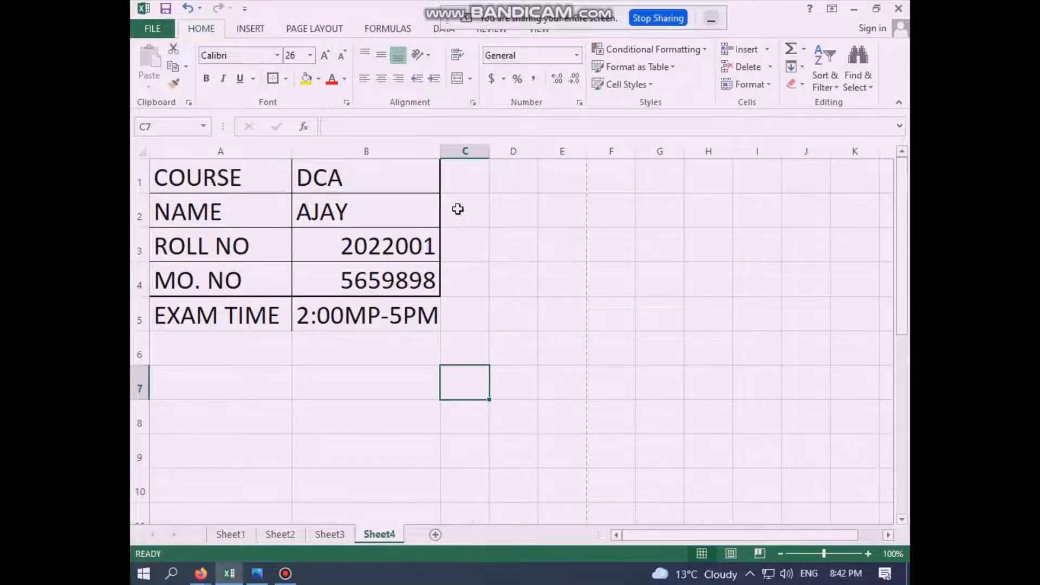
pyautogui.click(365, 344)
# Apply a Thick Box Border around the range A1:E5.
pyautogui.moveTo(230, 184); pyautogui.dragTo(386, 313)
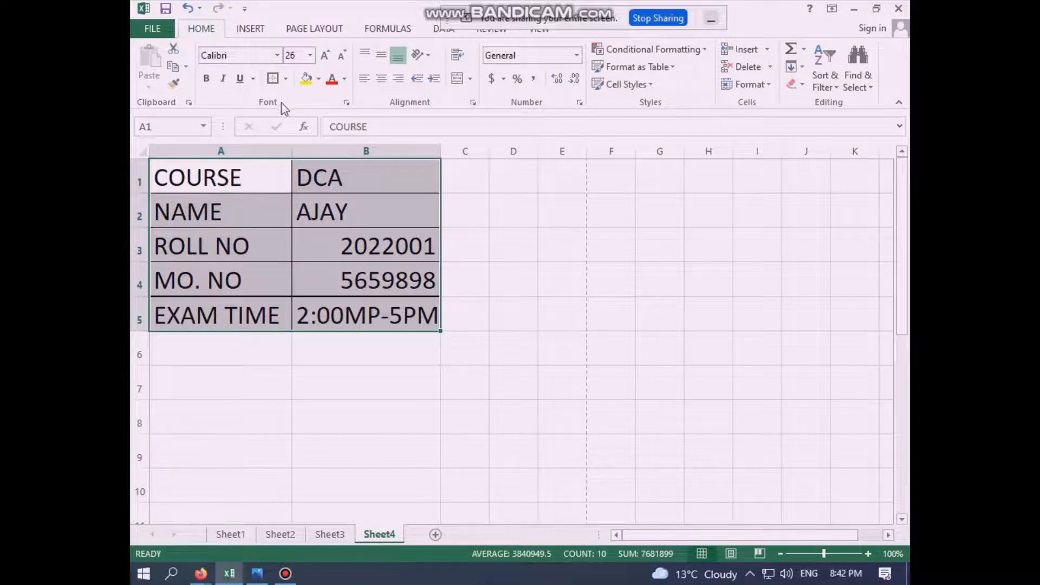
pyautogui.click(348, 455)
pyautogui.moveTo(274, 178); pyautogui.dragTo(570, 319)
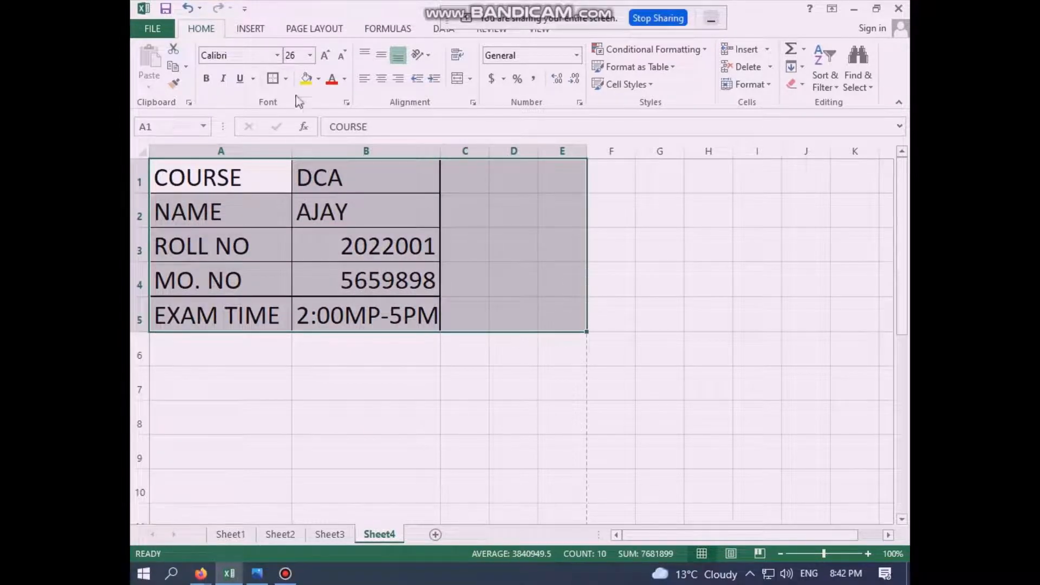
pyautogui.click(273, 79)
pyautogui.click(373, 427)
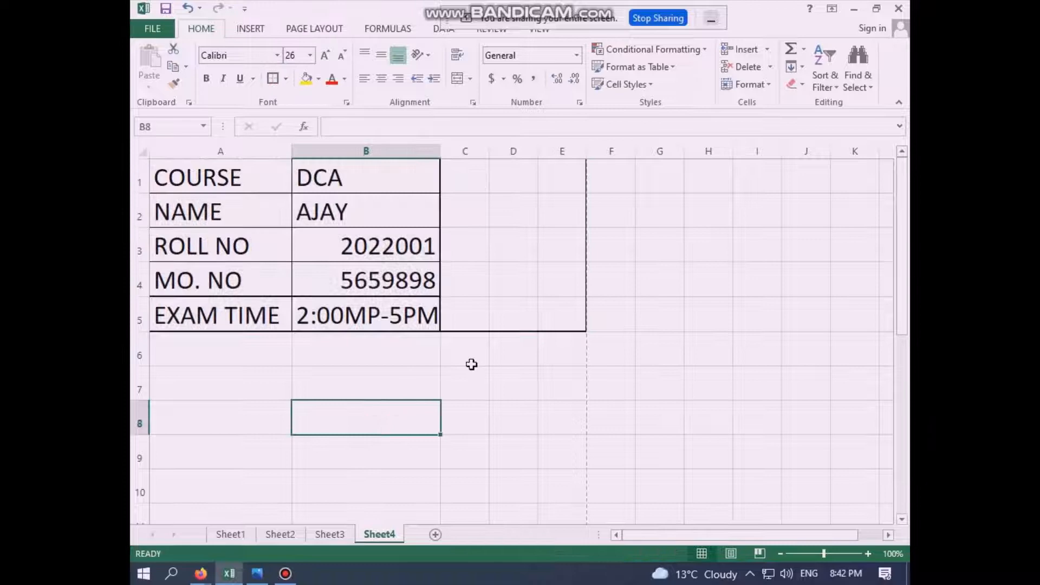
# Enter the heading SUB in cell C1 and list the subjects IT, INTERNET and DTP in C2:C4.
pyautogui.click(509, 275)
pyautogui.click(476, 206)
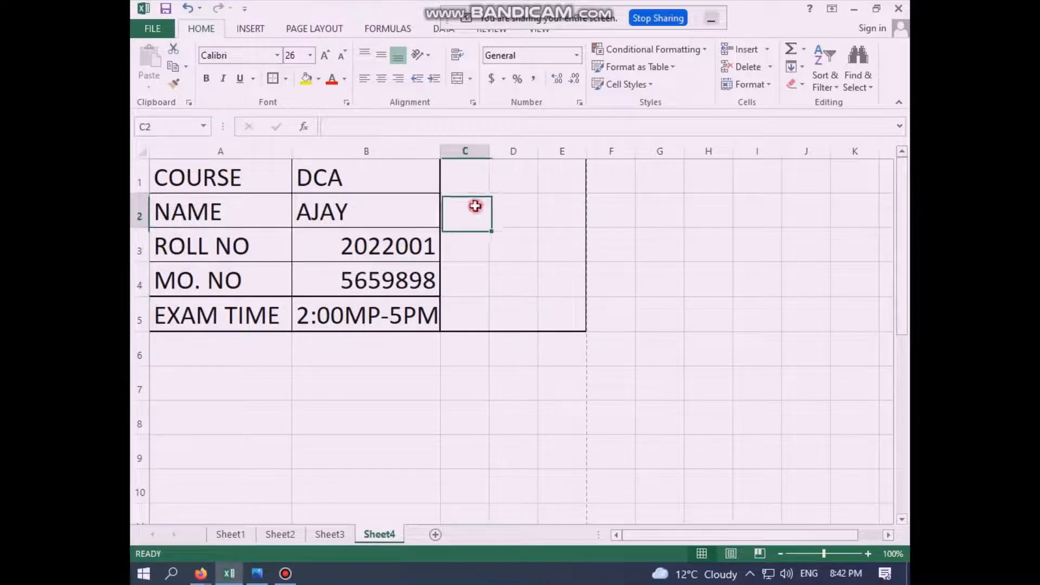
pyautogui.click(474, 181)
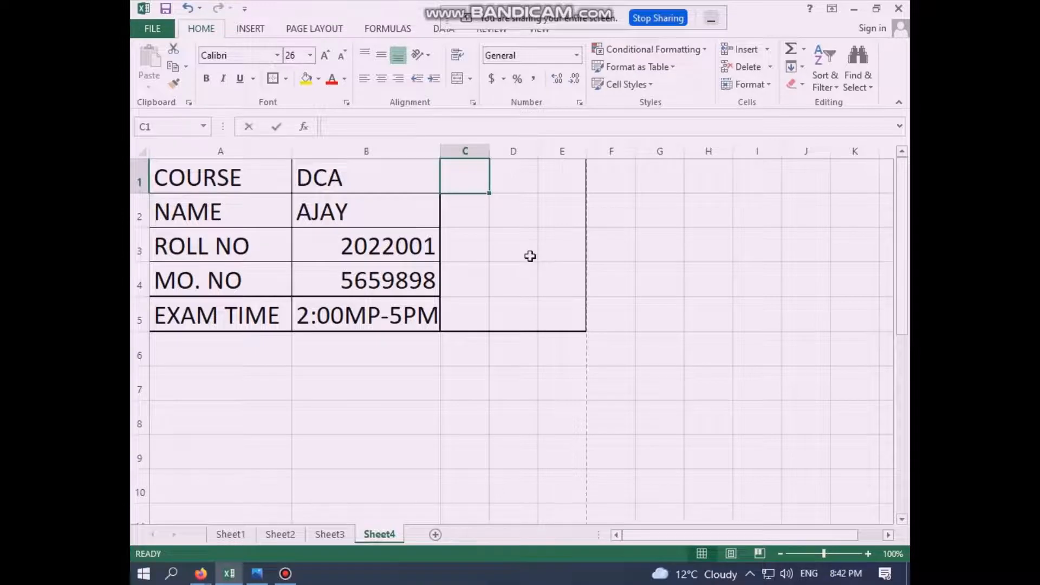
pyautogui.write('SUB')
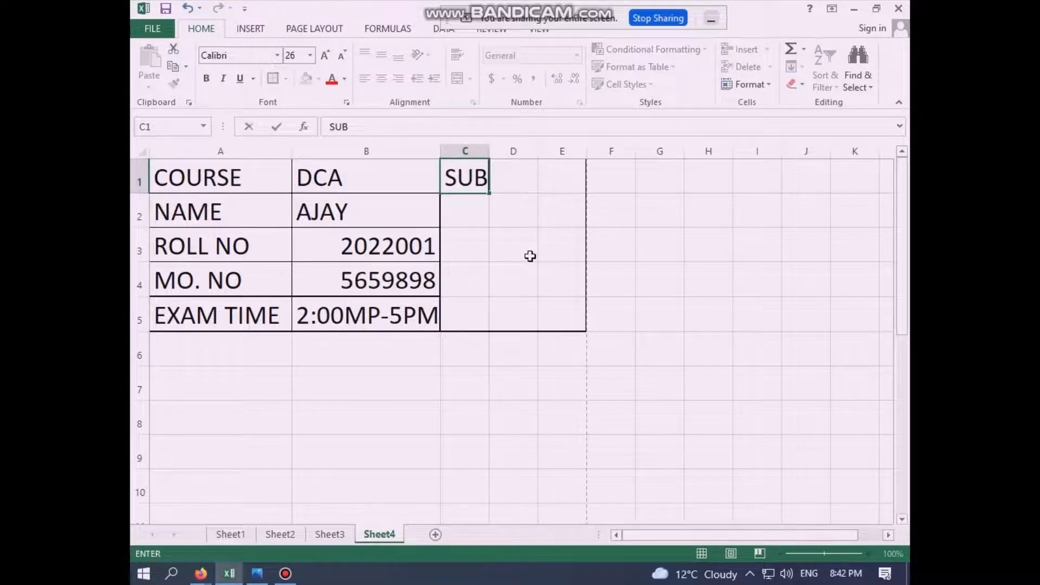
pyautogui.press('Return')
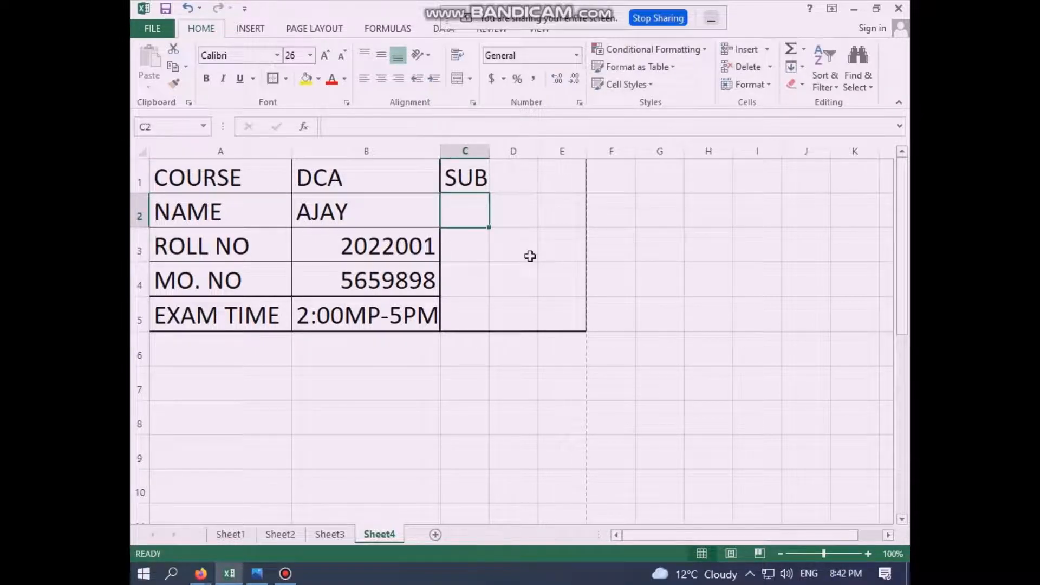
pyautogui.write('IT')
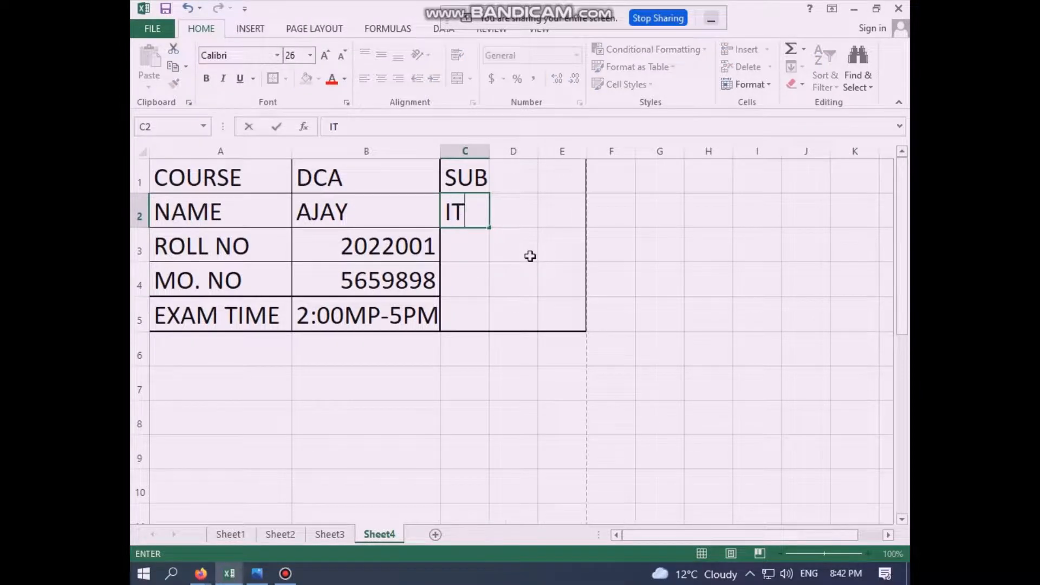
pyautogui.press('Return')
pyautogui.write('IN')
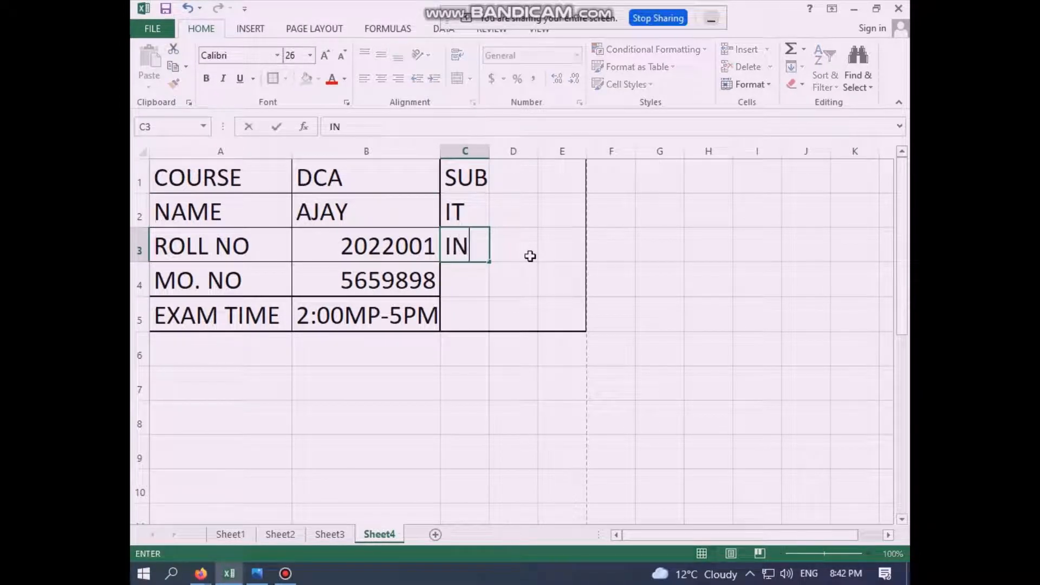
pyautogui.write('TERNET')
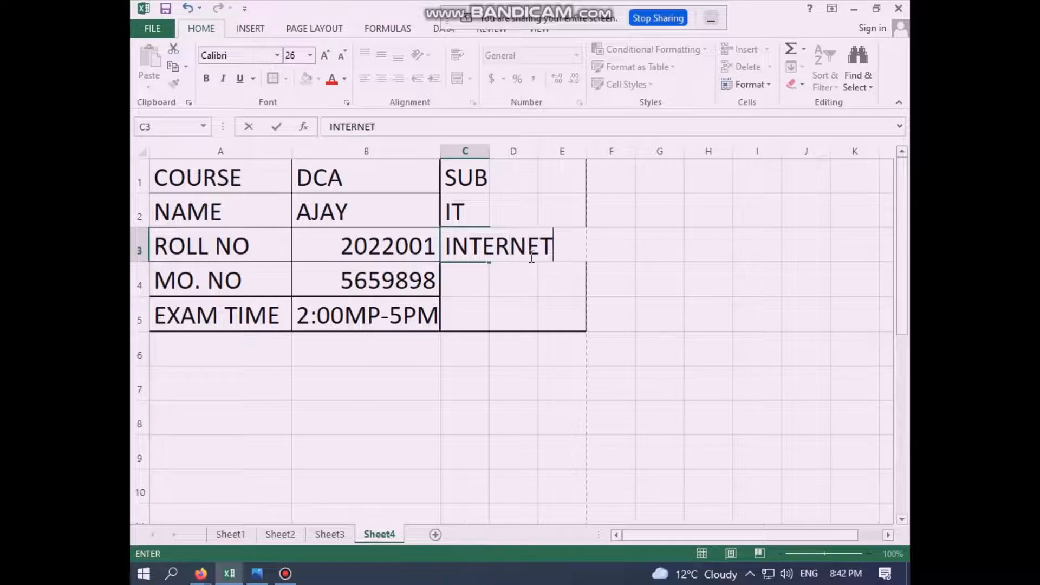
pyautogui.press('Return')
pyautogui.write('DTP')
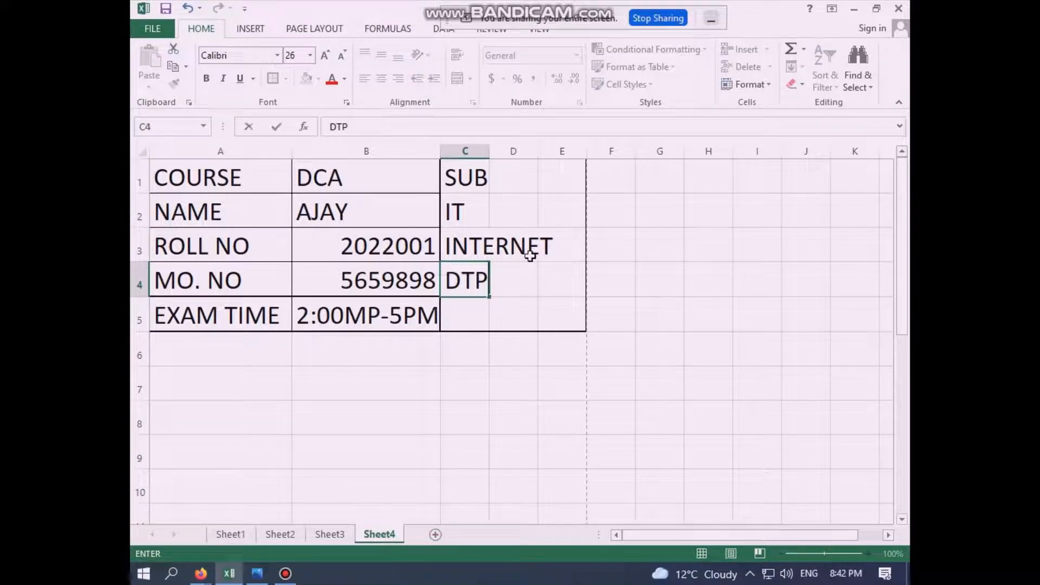
pyautogui.press('Return')
pyautogui.click(527, 316)
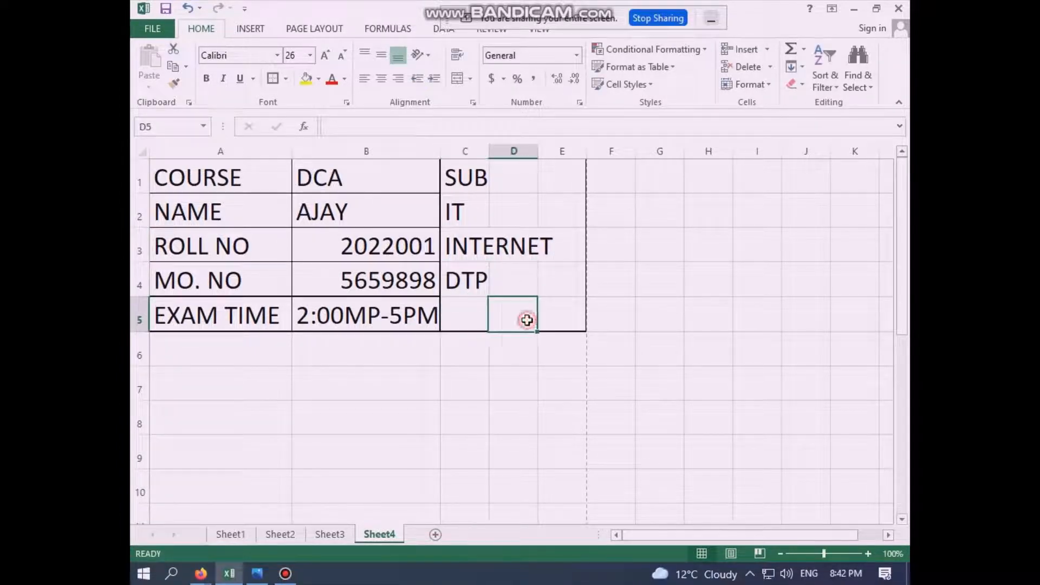
pyautogui.moveTo(488, 150); pyautogui.dragTo(557, 151)
pyautogui.click(511, 299)
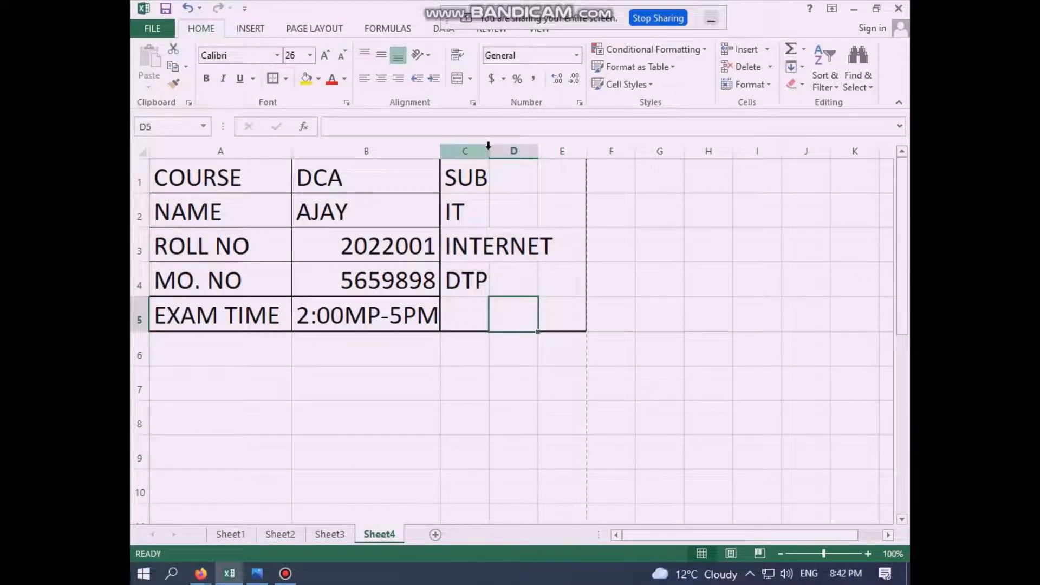
pyautogui.moveTo(465, 151); pyautogui.dragTo(560, 150)
pyautogui.click(550, 202)
pyautogui.click(515, 265)
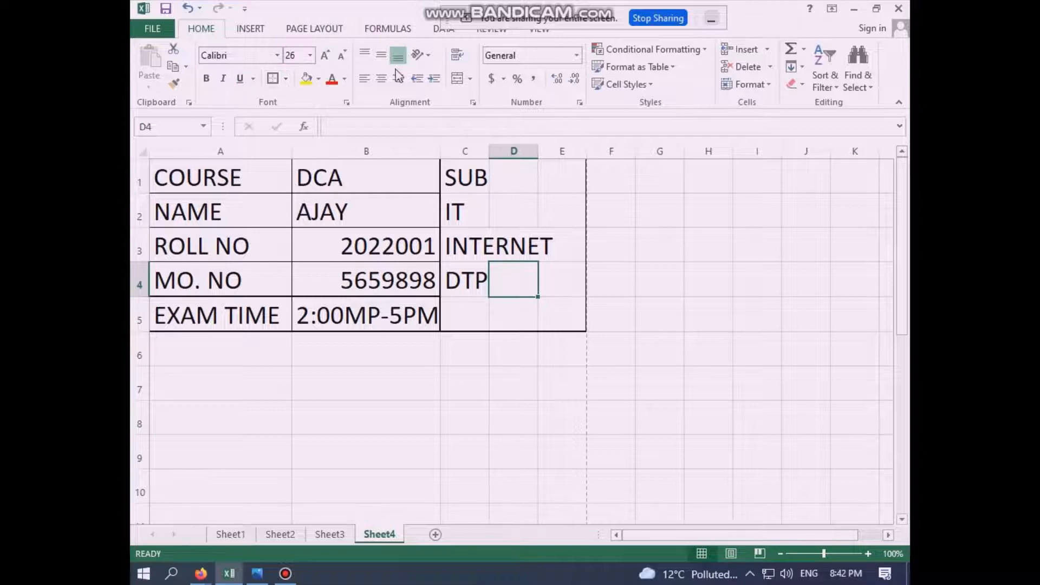
pyautogui.click(327, 29)
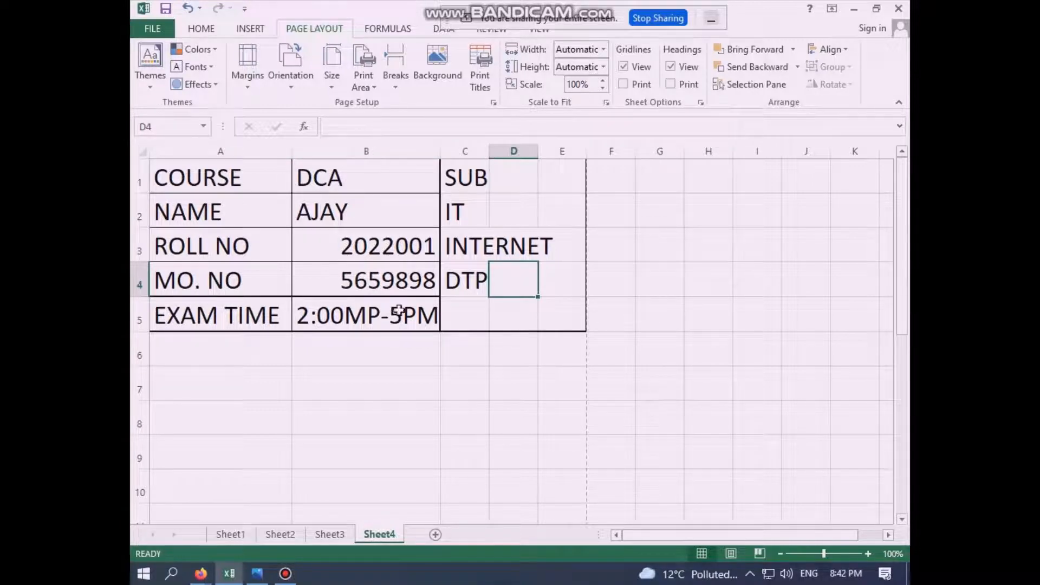
# Correct the exam time in cell B5 to 2:00PM-5PM.
pyautogui.doubleClick(370, 315)
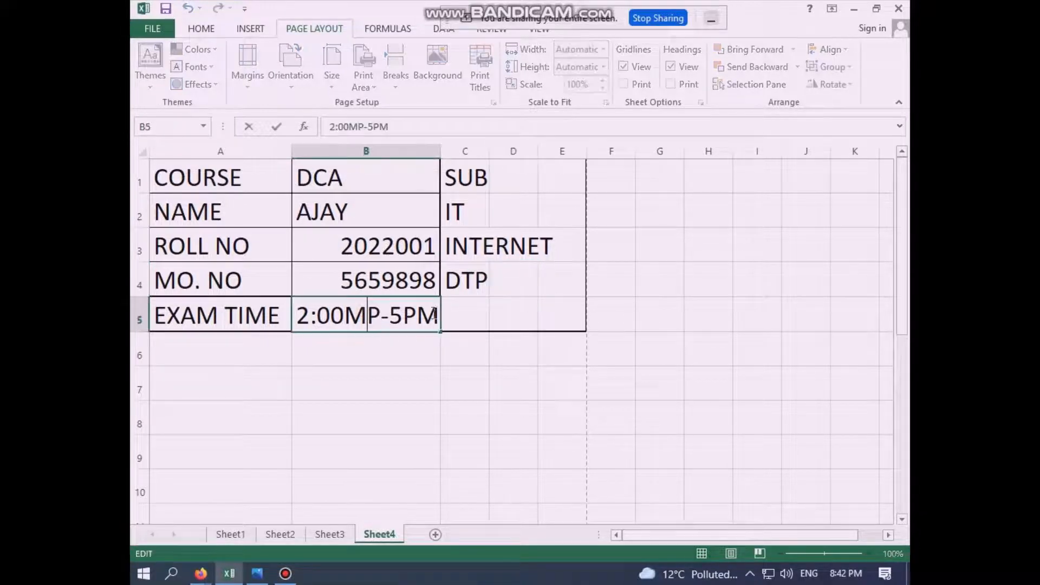
pyautogui.press('BackSpace')
pyautogui.press('Delete')
pyautogui.write('P')
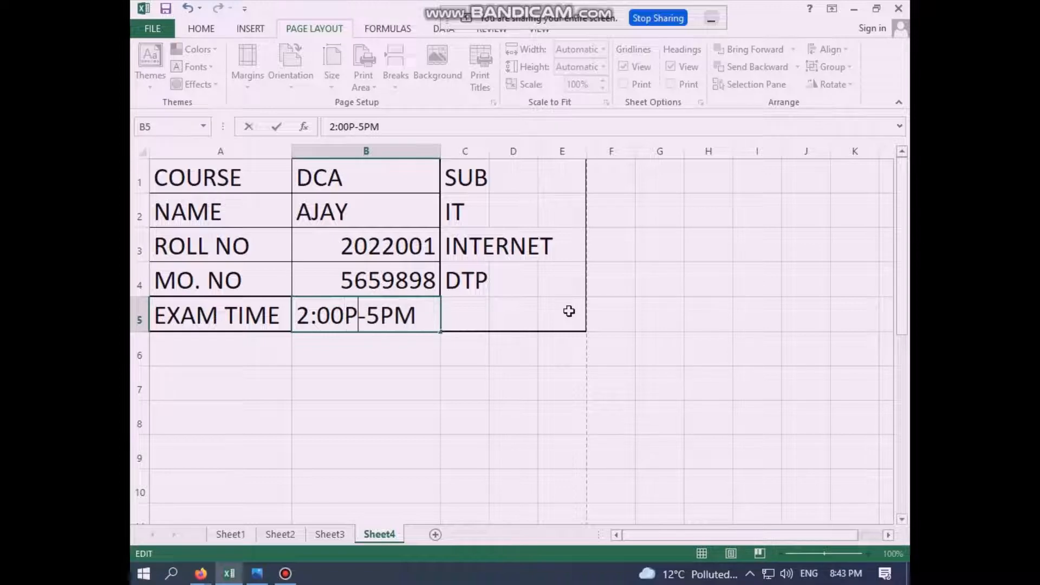
pyautogui.write('M')
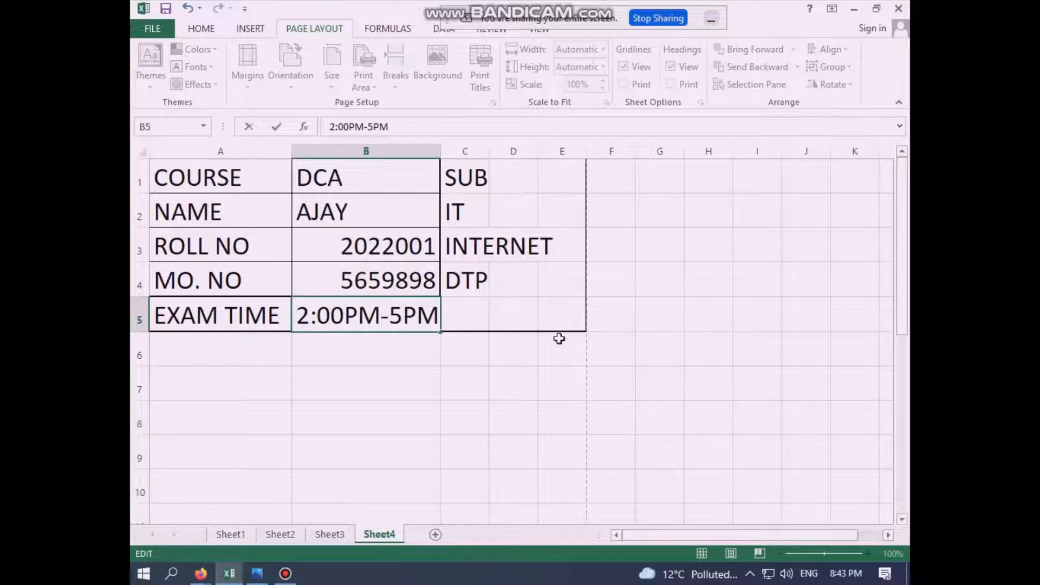
pyautogui.click(489, 389)
# Shorten the exam time in cell B5 to 2PM-5PM.
pyautogui.doubleClick(403, 315)
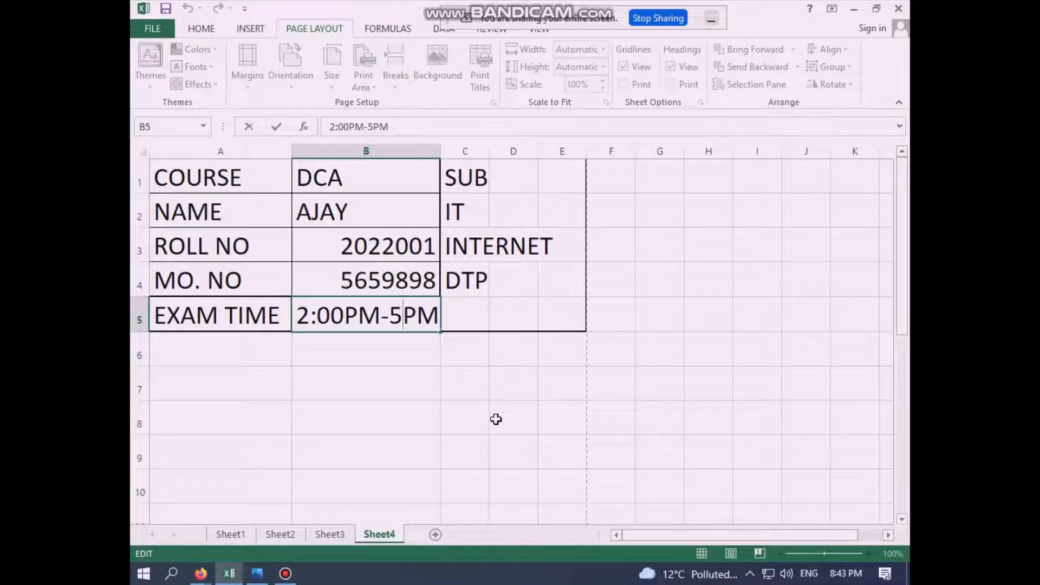
pyautogui.press('BackSpace')
pyautogui.press('BackSpace')
pyautogui.press('BackSpace')
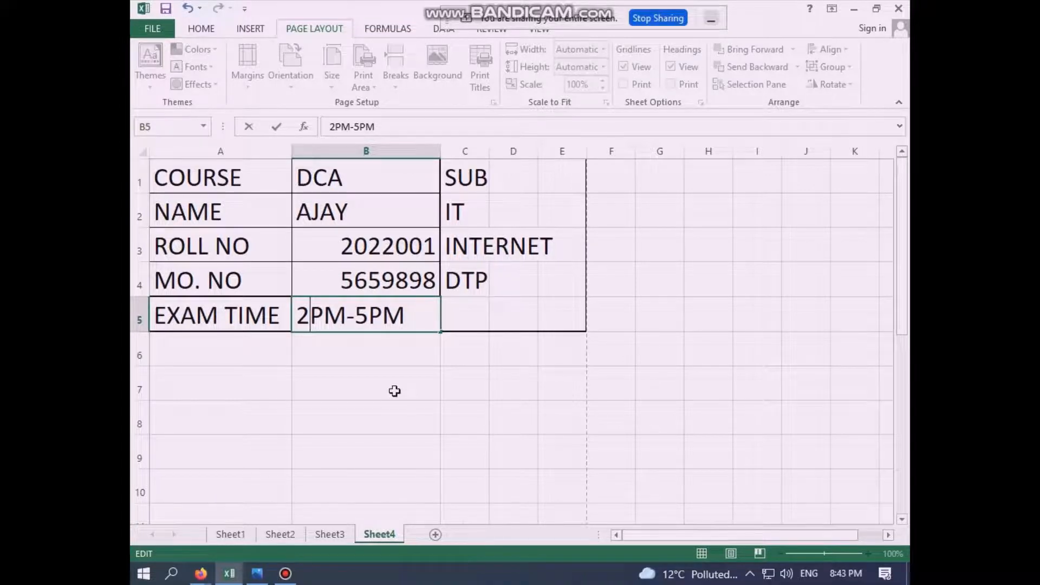
pyautogui.click(395, 390)
pyautogui.click(497, 360)
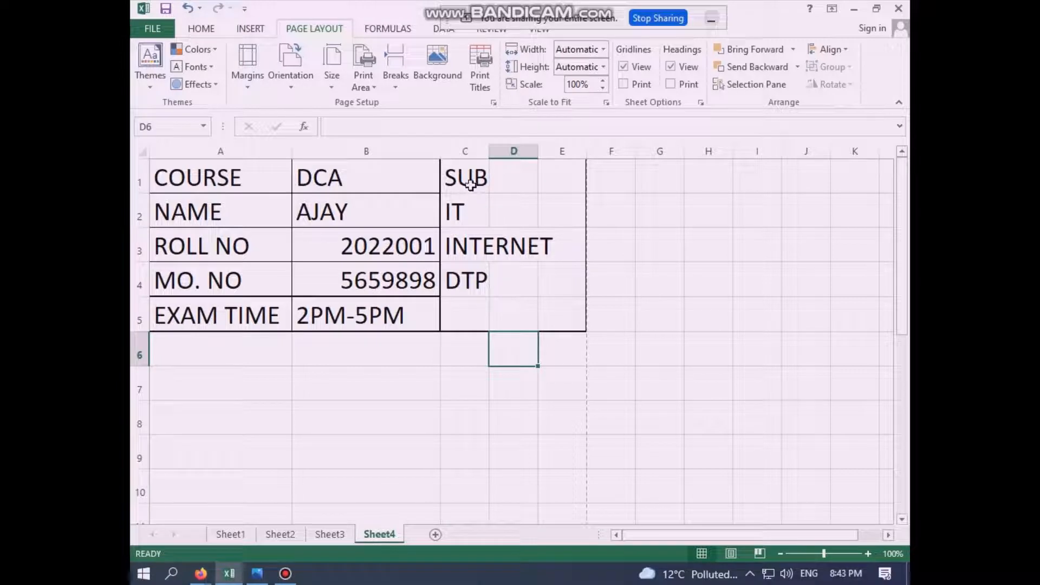
# Widen column C so INTERNET fits inside its cell, and set the page margins to Narrow.
pyautogui.moveTo(488, 152); pyautogui.dragTo(560, 165)
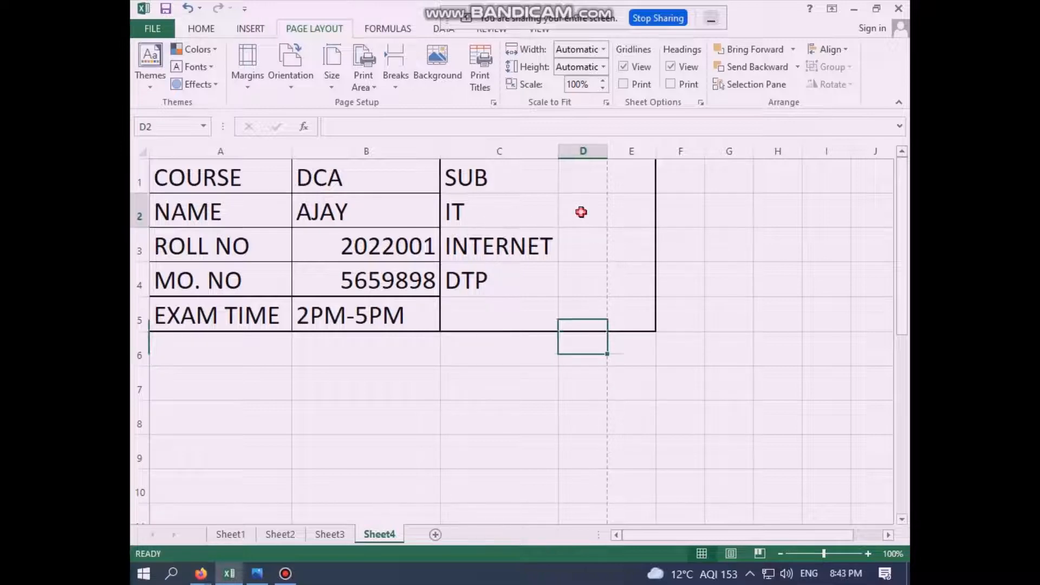
pyautogui.click(580, 211)
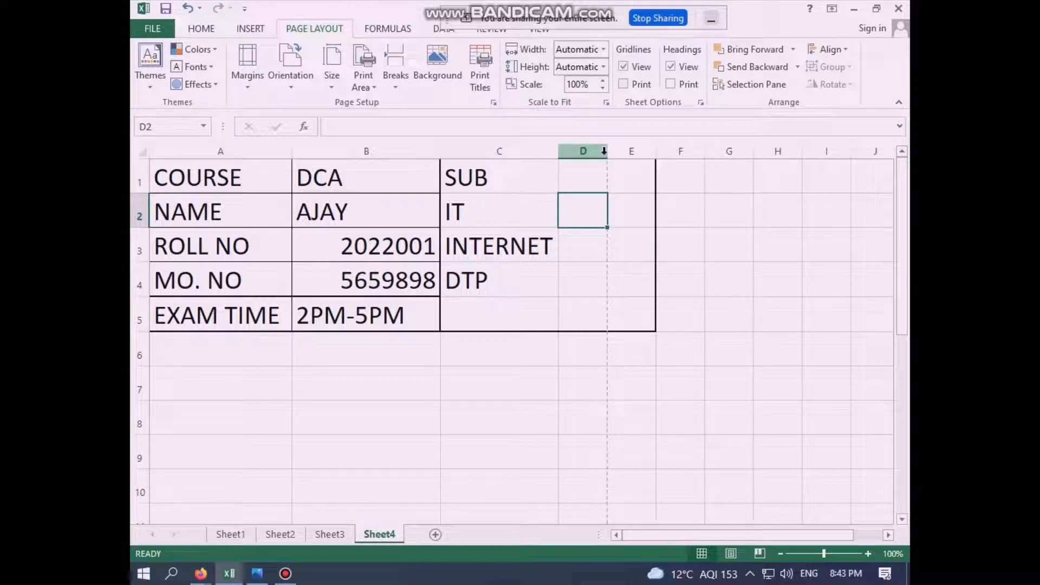
pyautogui.click(249, 82)
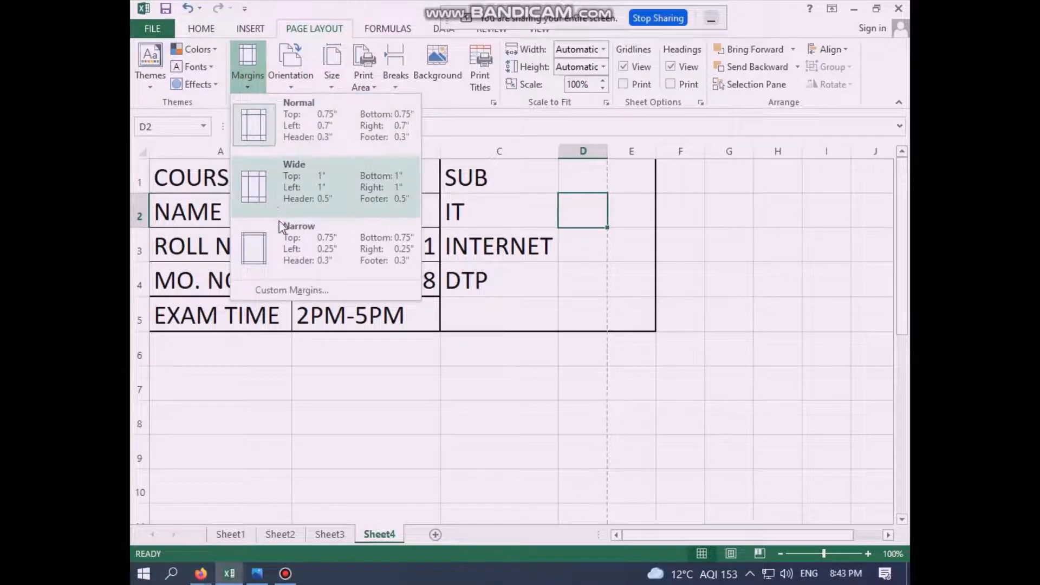
pyautogui.click(294, 244)
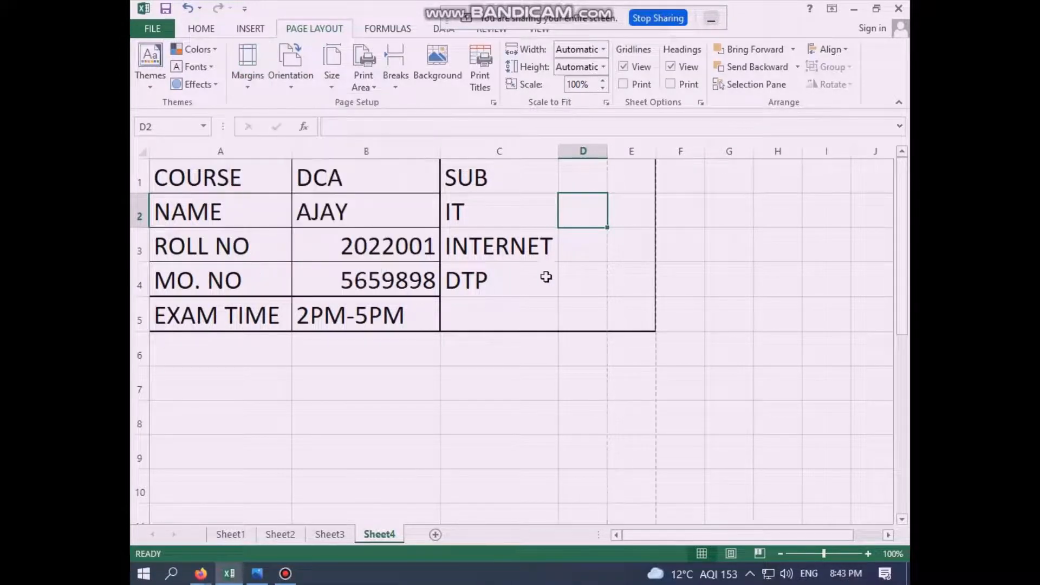
# Widen column D to about twice its width and enter the heading DATE in cell D1.
pyautogui.click(610, 204)
pyautogui.moveTo(606, 156); pyautogui.dragTo(655, 160)
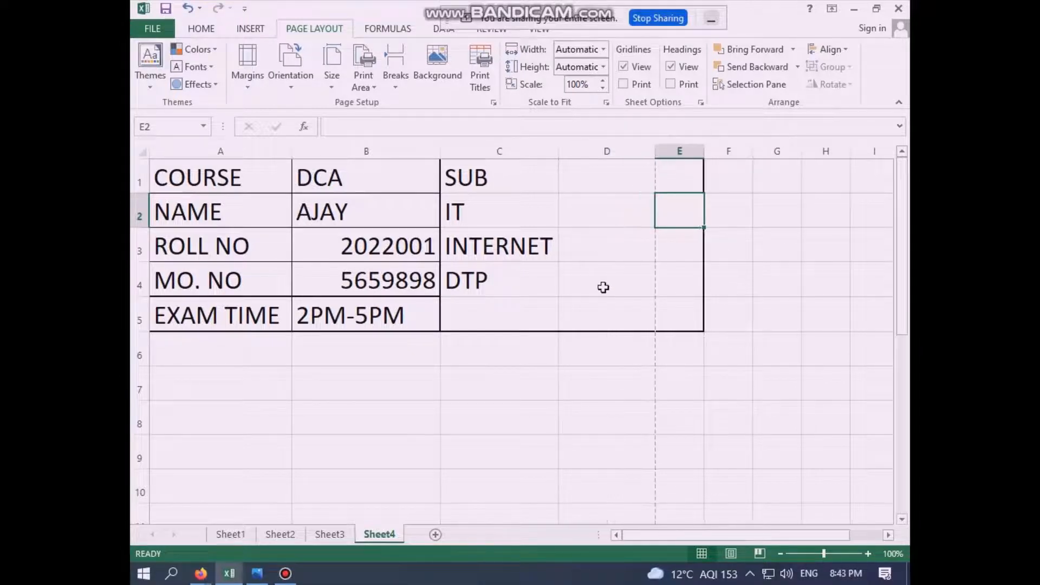
pyautogui.click(650, 151)
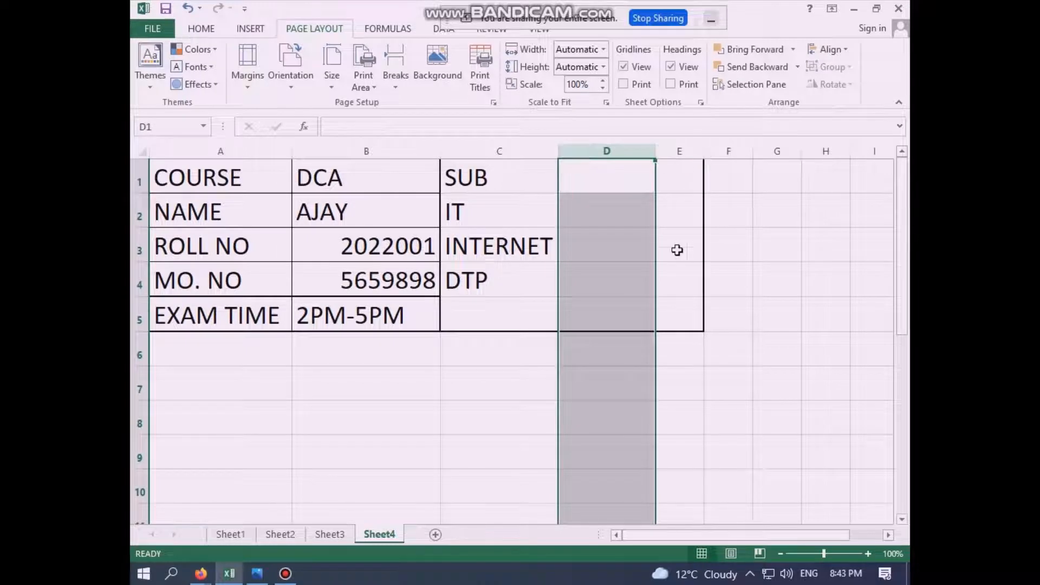
pyautogui.click(677, 285)
pyautogui.click(578, 386)
pyautogui.click(604, 179)
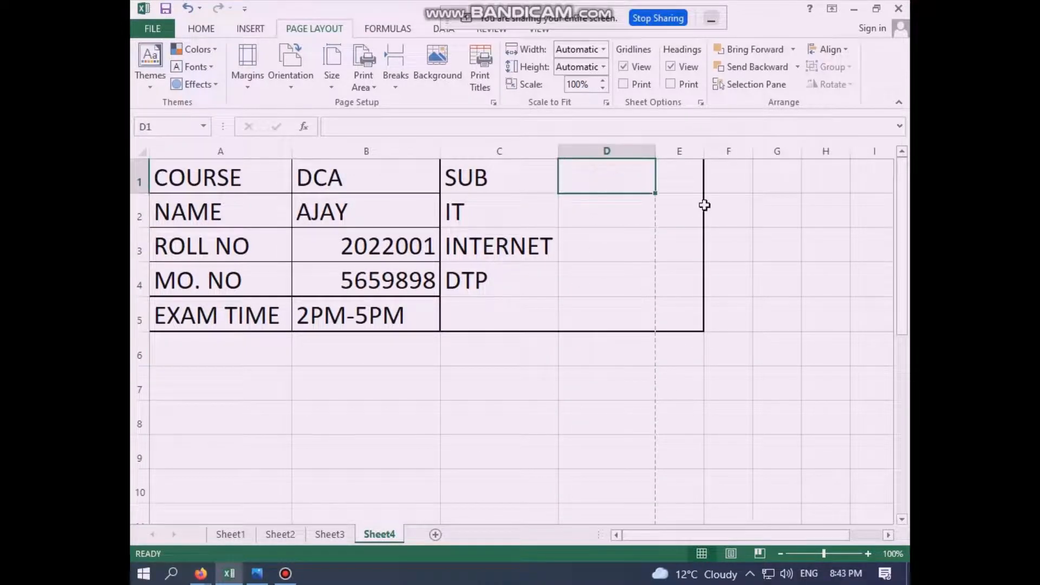
pyautogui.write('DATE')
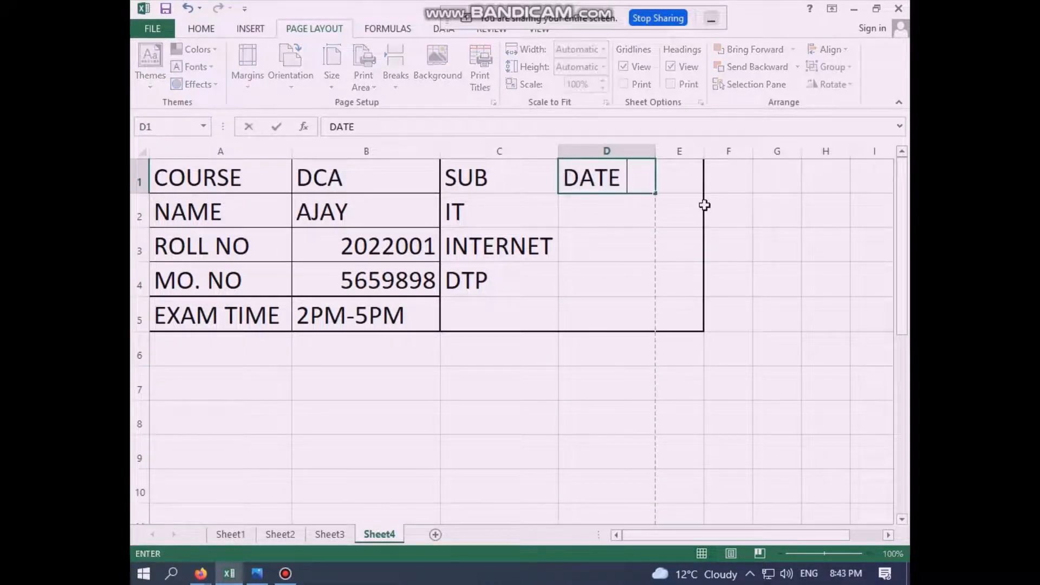
pyautogui.press('Return')
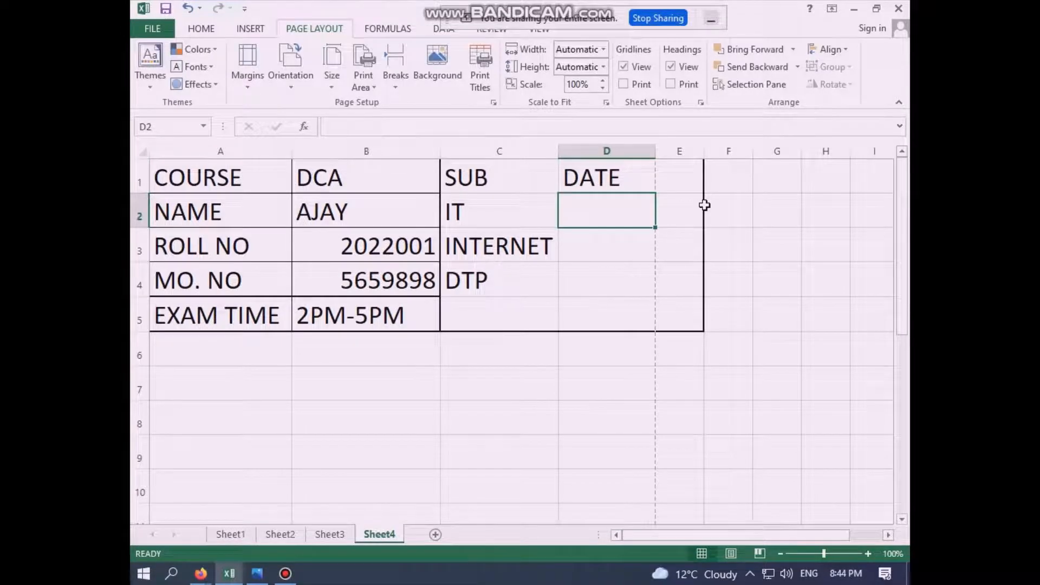
# Enter the IT exam date 8/2/2022 in cell D2 and widen column D so the date fits.
pyautogui.write('8')
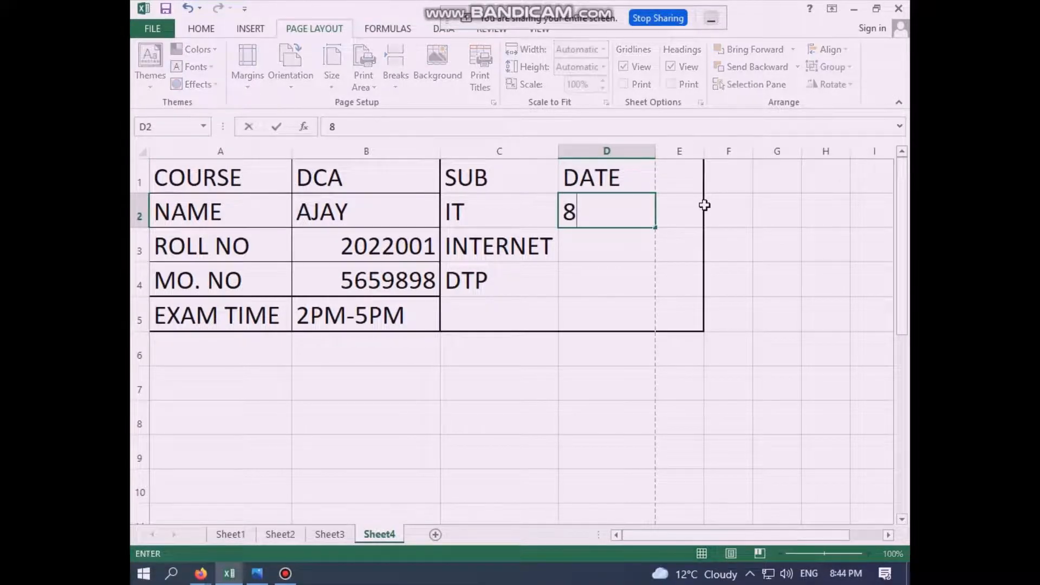
pyautogui.write('/02/')
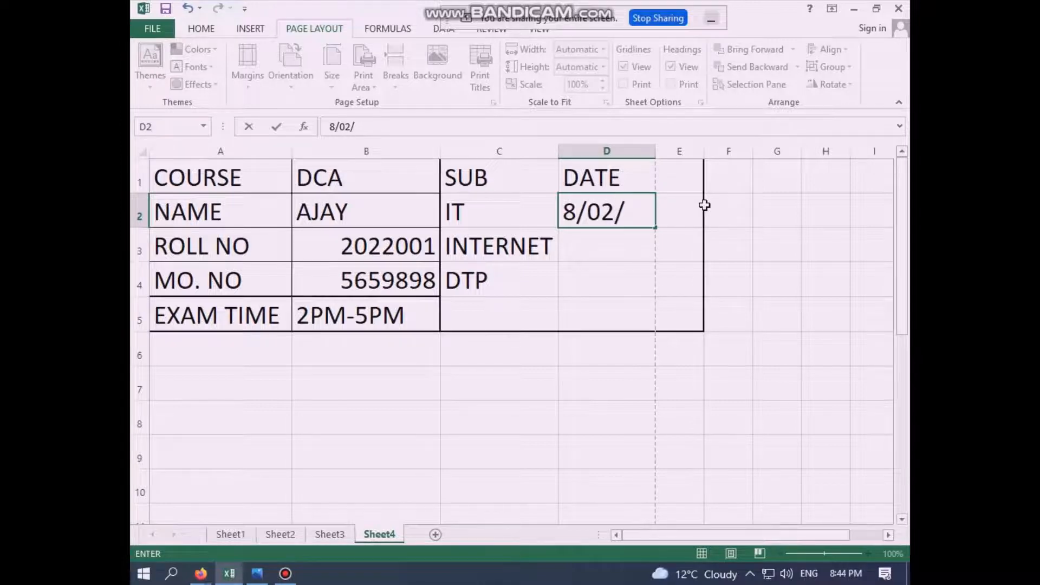
pyautogui.write('22')
pyautogui.press('Return')
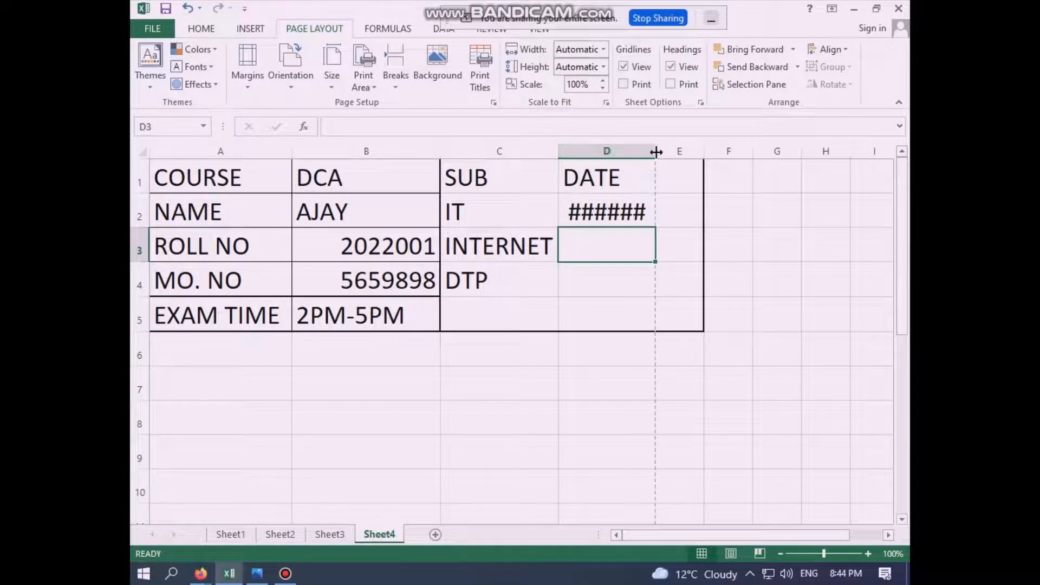
pyautogui.moveTo(655, 152); pyautogui.dragTo(672, 152)
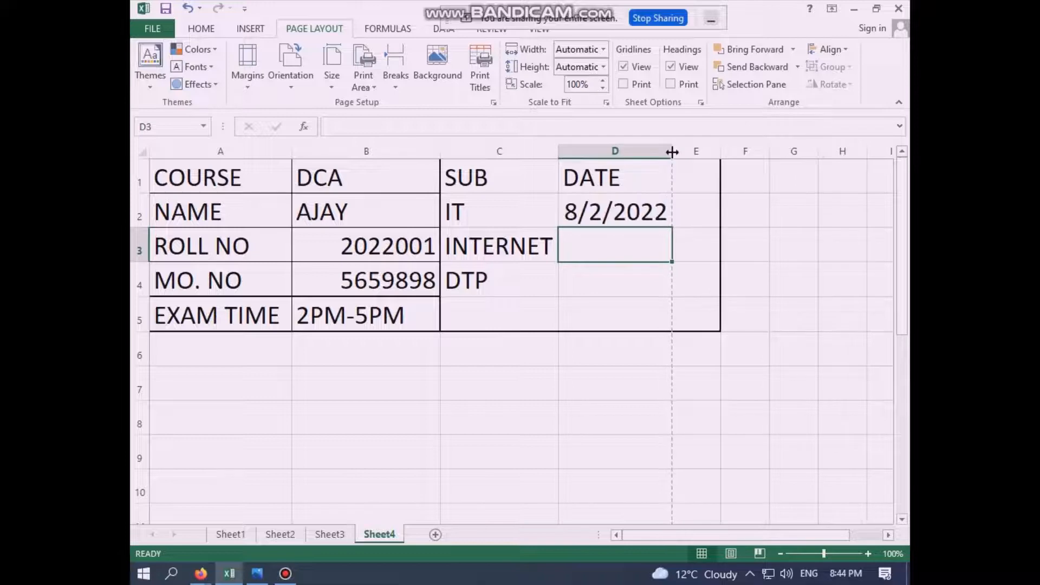
# Enter the dates 9/2/2022 for INTERNET and 10/2/2022 for DTP in D3:D4, widening column D to fit them.
pyautogui.click(630, 288)
pyautogui.click(612, 238)
pyautogui.write('9/')
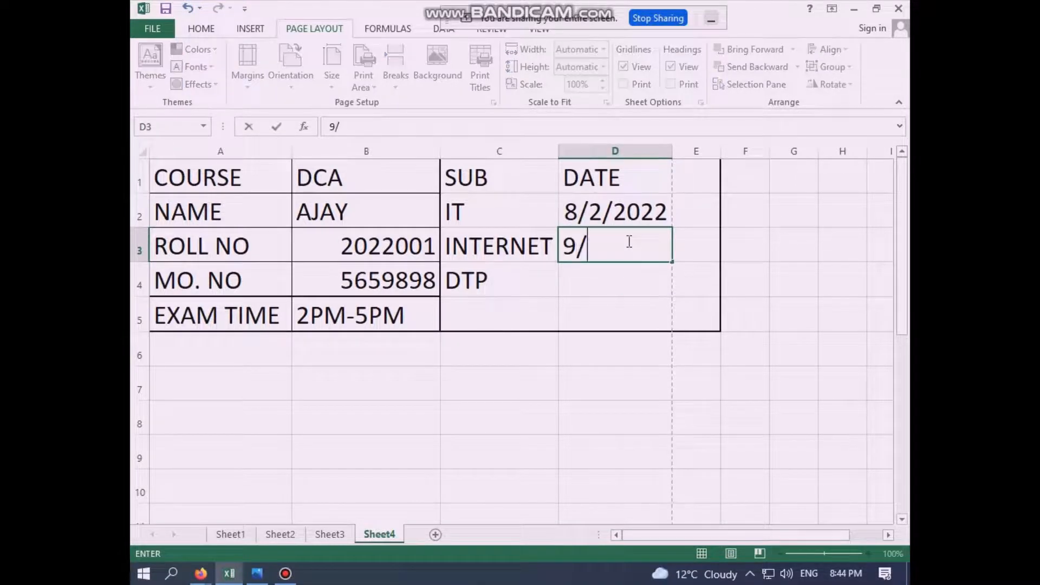
pyautogui.write('02/2022')
pyautogui.press('Return')
pyautogui.write('10')
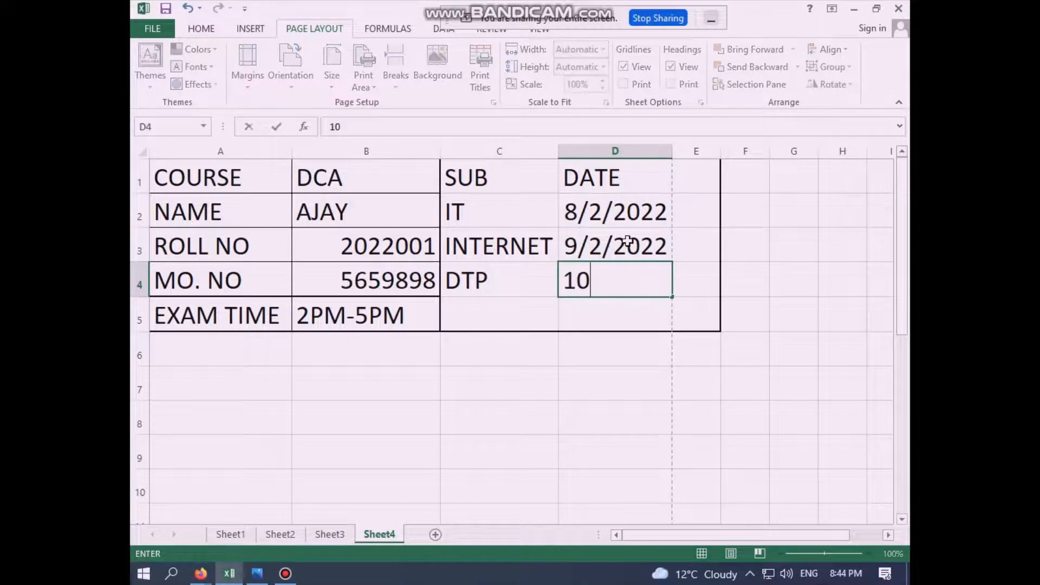
pyautogui.write('/02/')
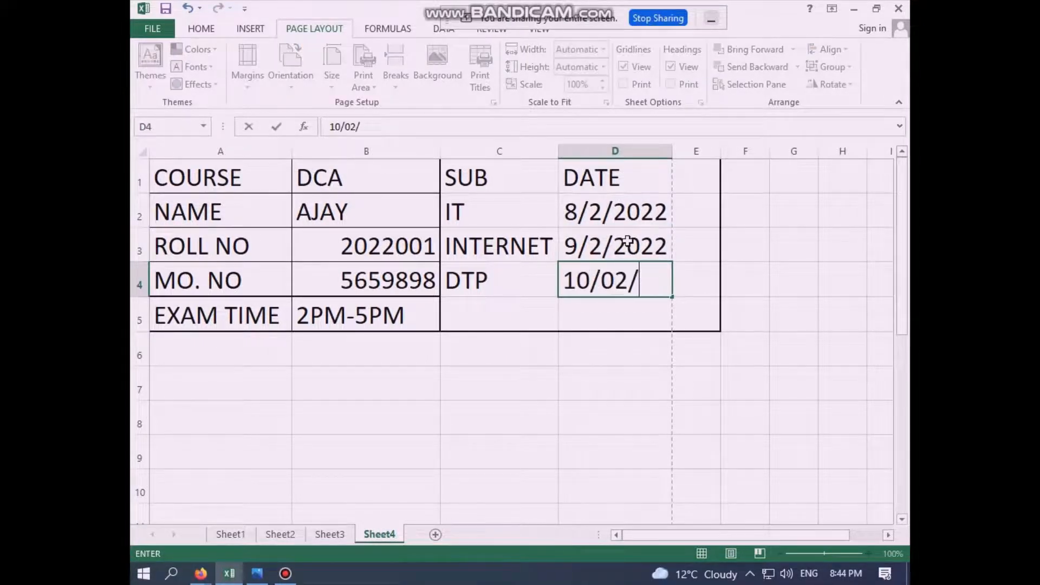
pyautogui.write('2022')
pyautogui.press('Return')
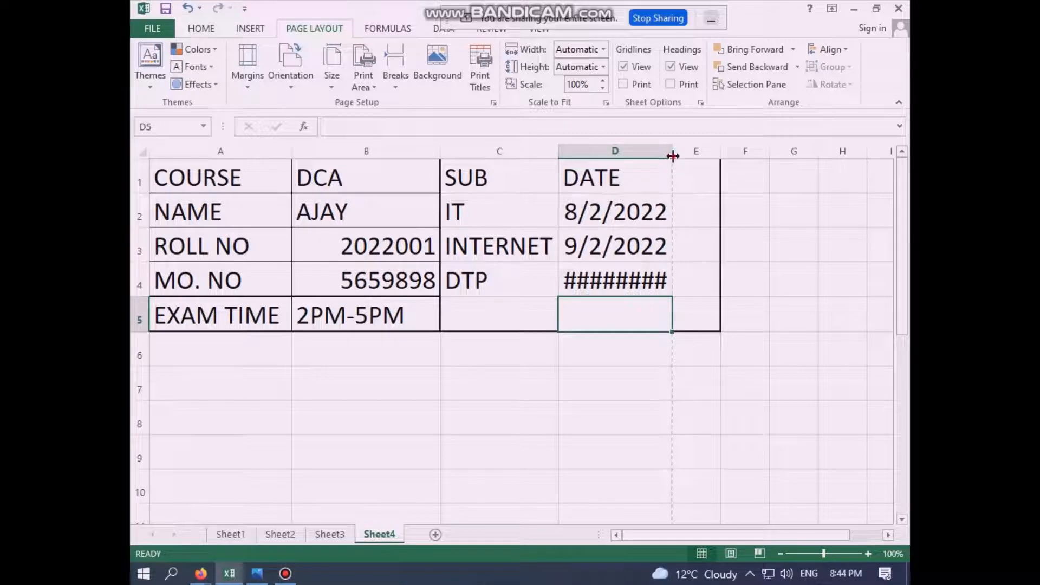
pyautogui.moveTo(672, 156); pyautogui.dragTo(684, 156)
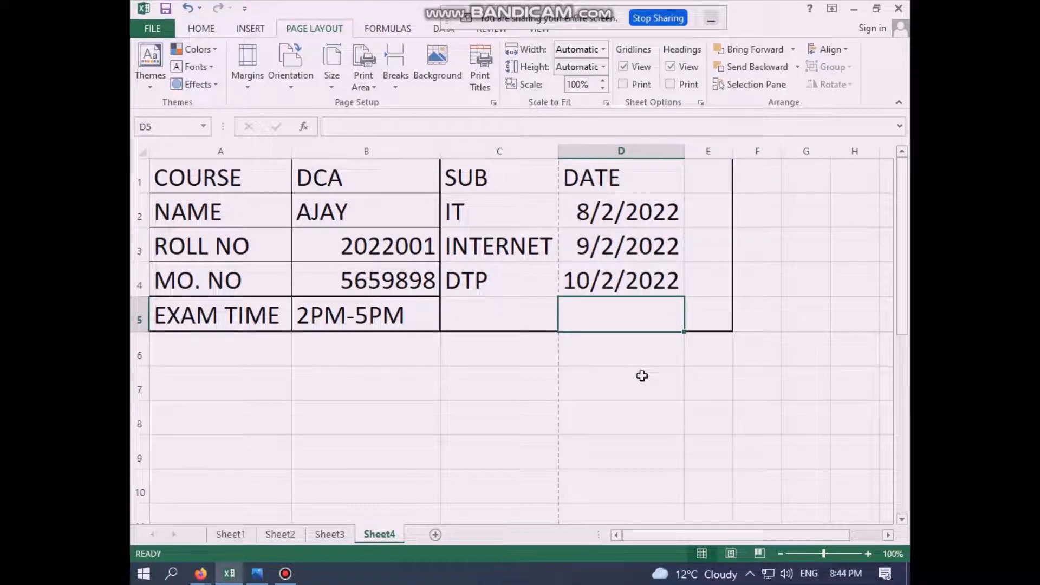
# Narrow column B slightly so that columns A to D fit within the printed page width.
pyautogui.click(619, 436)
pyautogui.click(523, 388)
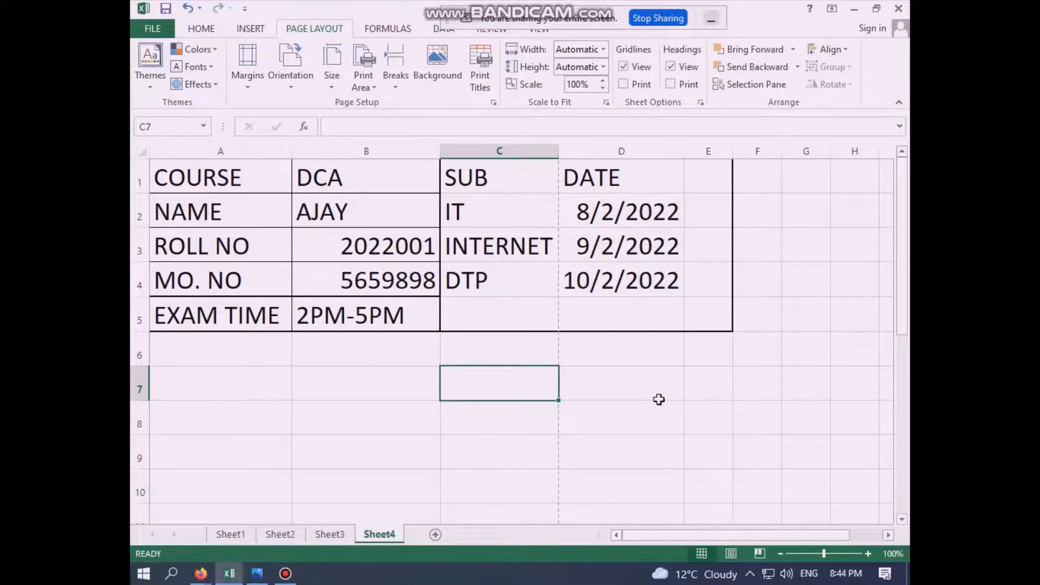
pyautogui.click(658, 399)
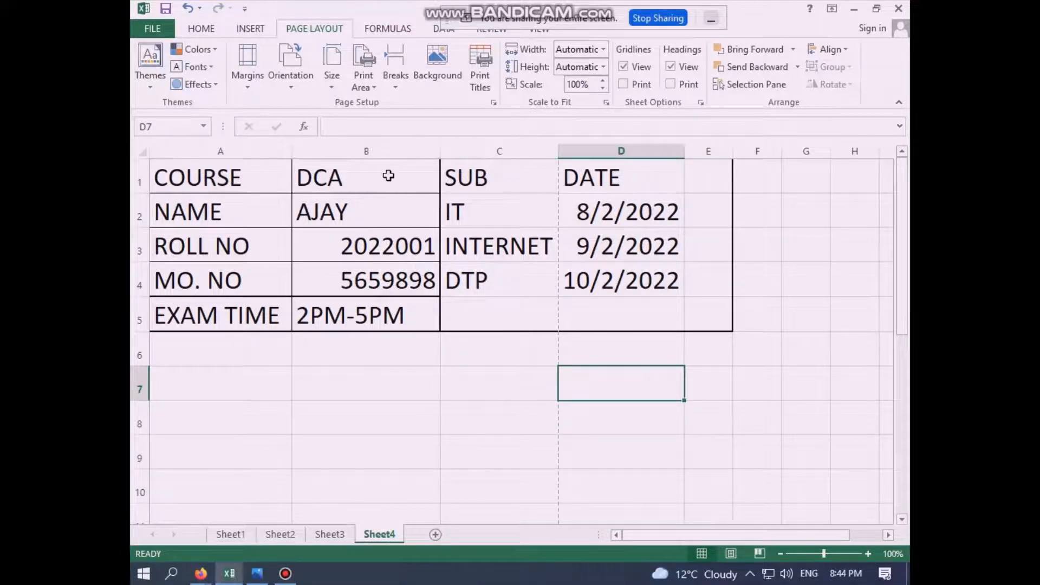
pyautogui.click(379, 366)
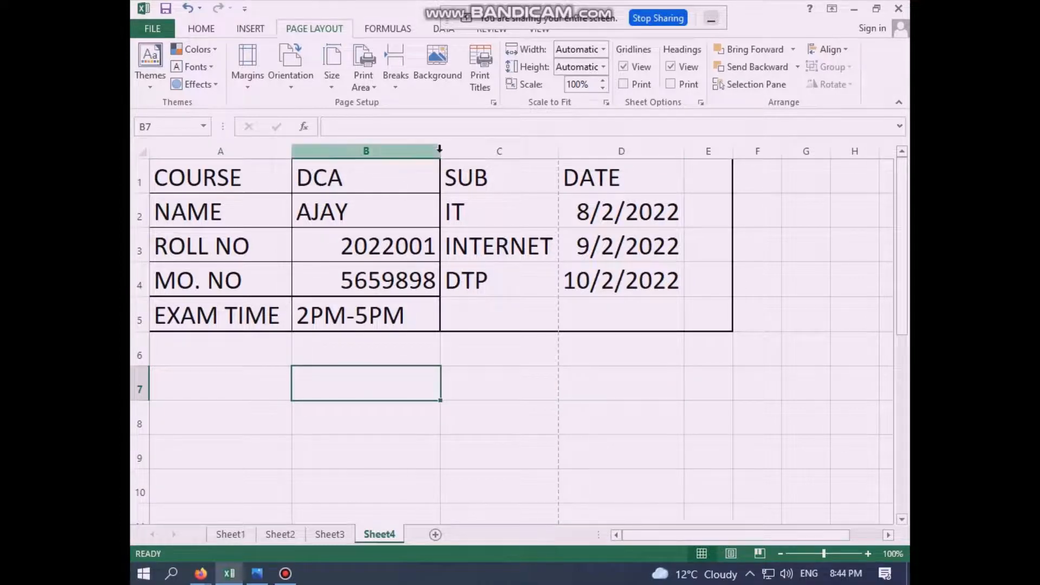
pyautogui.moveTo(440, 156); pyautogui.dragTo(425, 157)
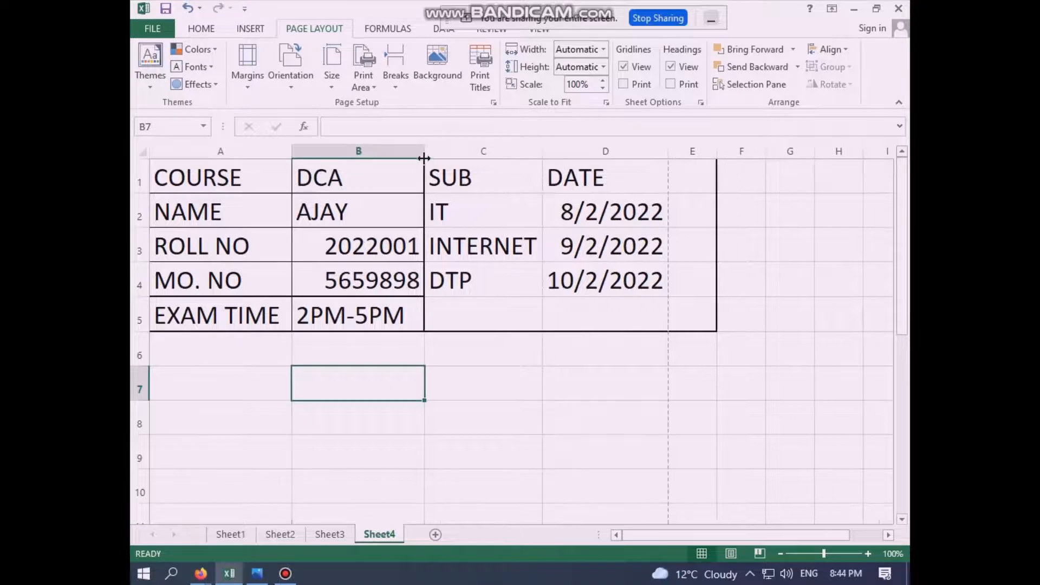
pyautogui.click(482, 361)
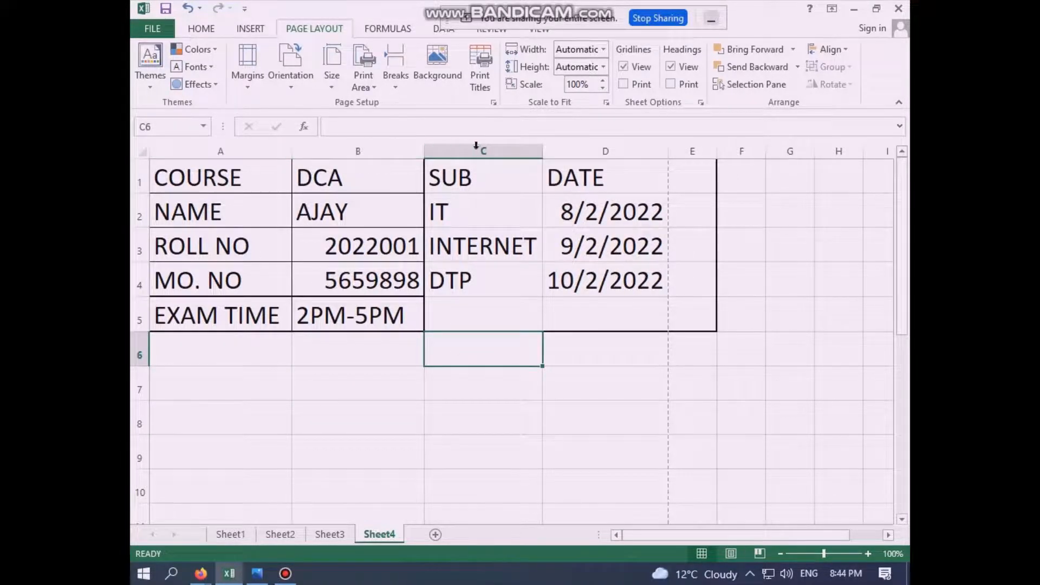
# Center the contents of all cells on the sheet horizontally.
pyautogui.click(145, 155)
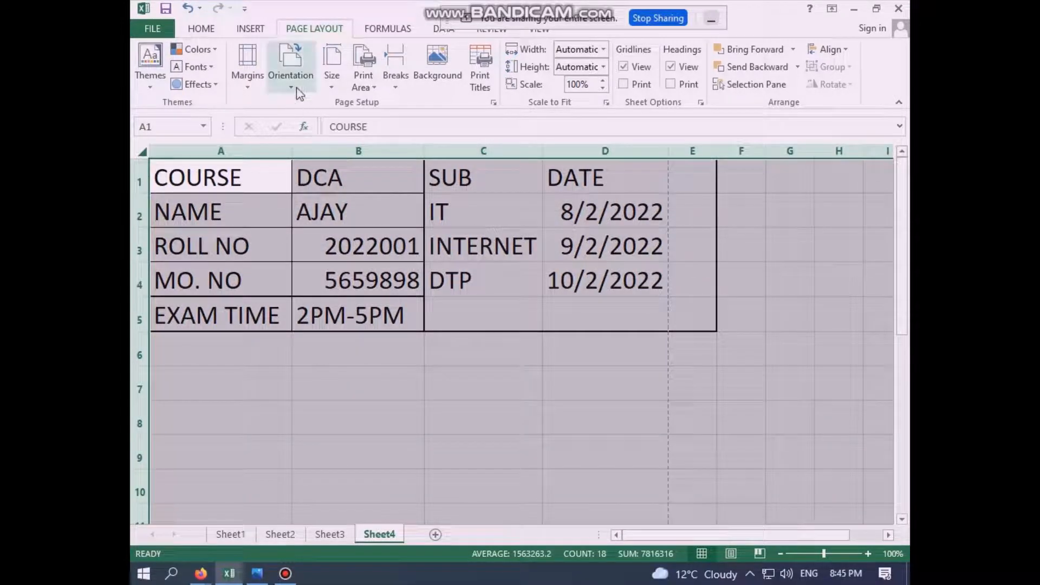
pyautogui.click(211, 34)
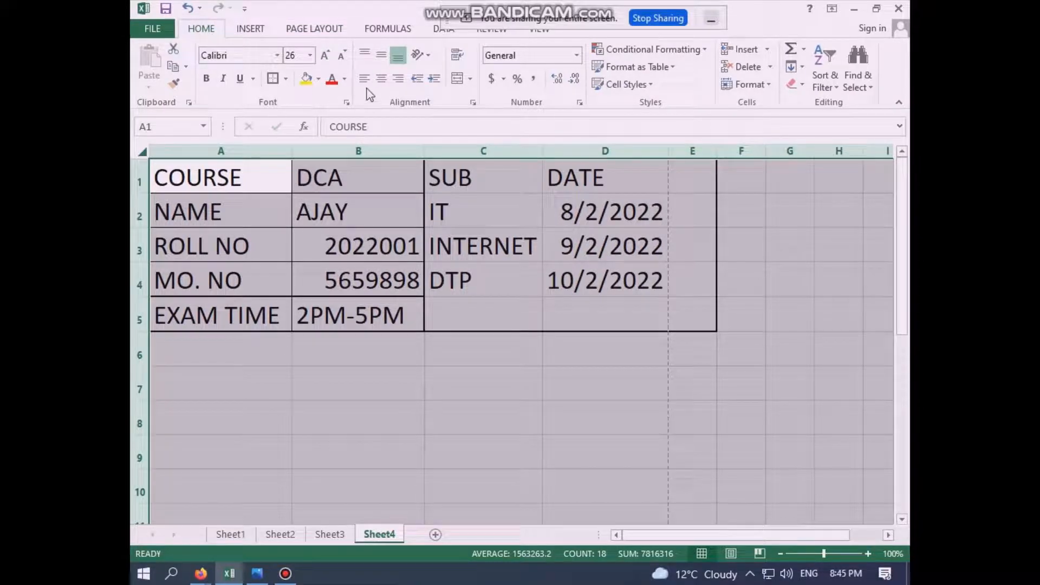
pyautogui.click(381, 83)
pyautogui.click(483, 422)
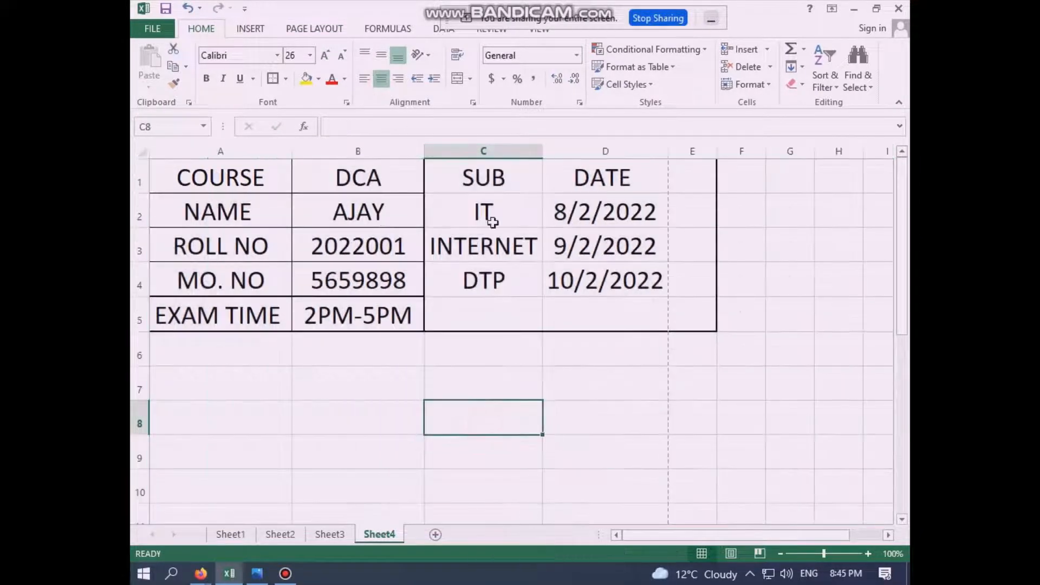
pyautogui.click(636, 389)
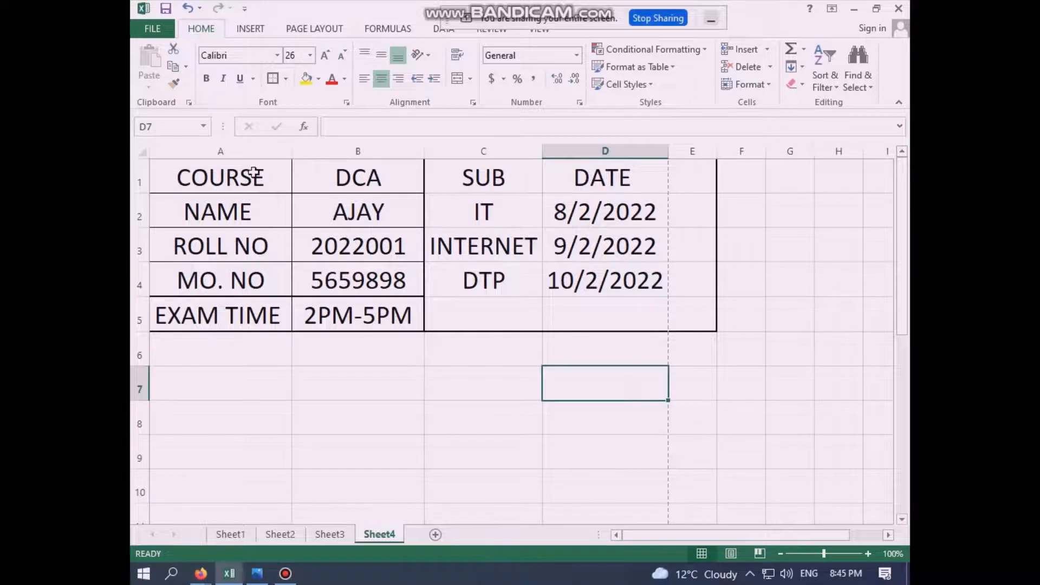
# Apply All Borders and a Thick Box Border to the range A1:D5.
pyautogui.click(271, 172)
pyautogui.moveTo(270, 172); pyautogui.dragTo(621, 317)
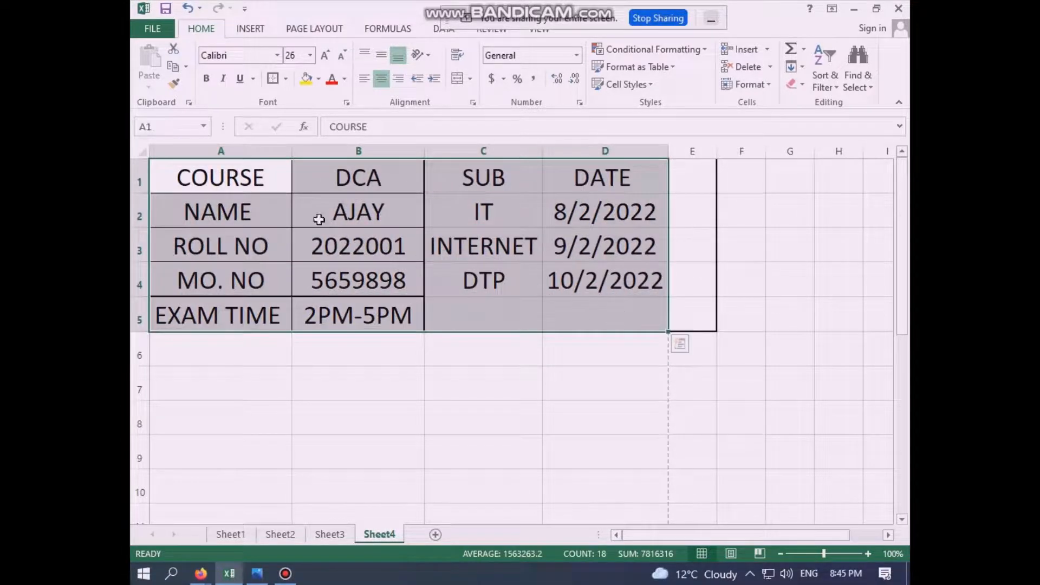
pyautogui.click(286, 80)
pyautogui.click(296, 205)
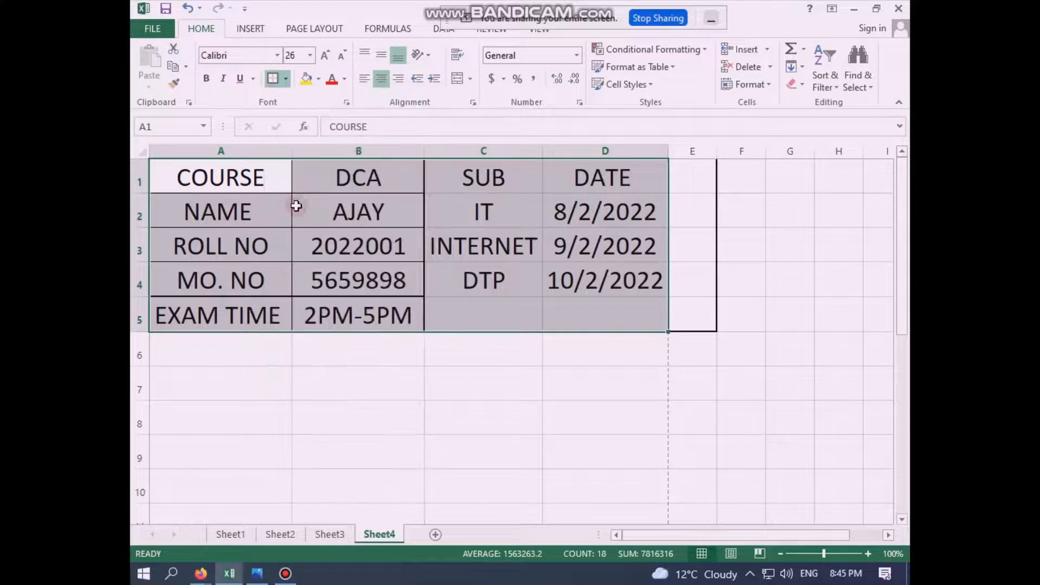
pyautogui.click(288, 79)
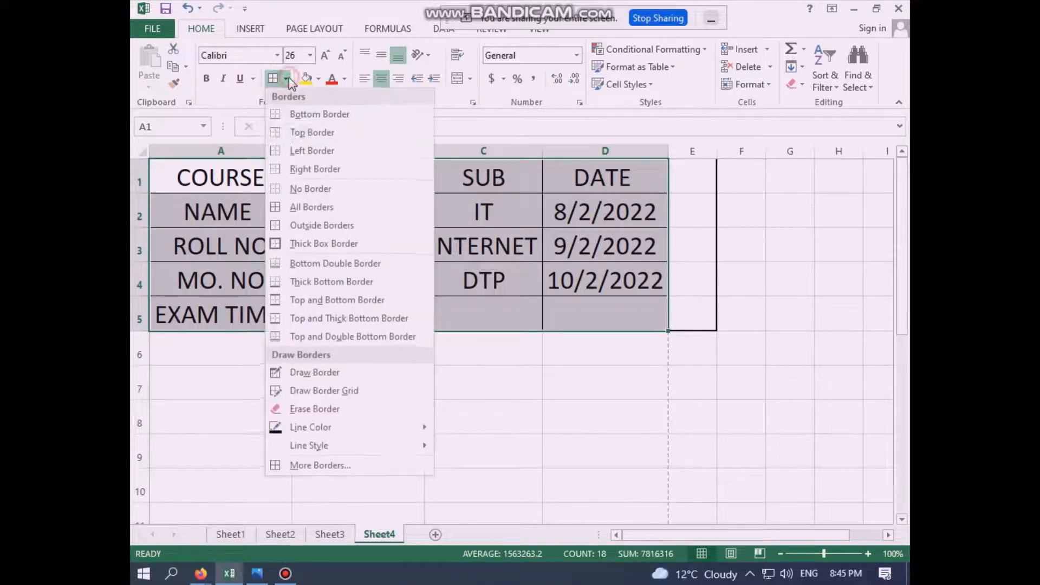
pyautogui.click(301, 246)
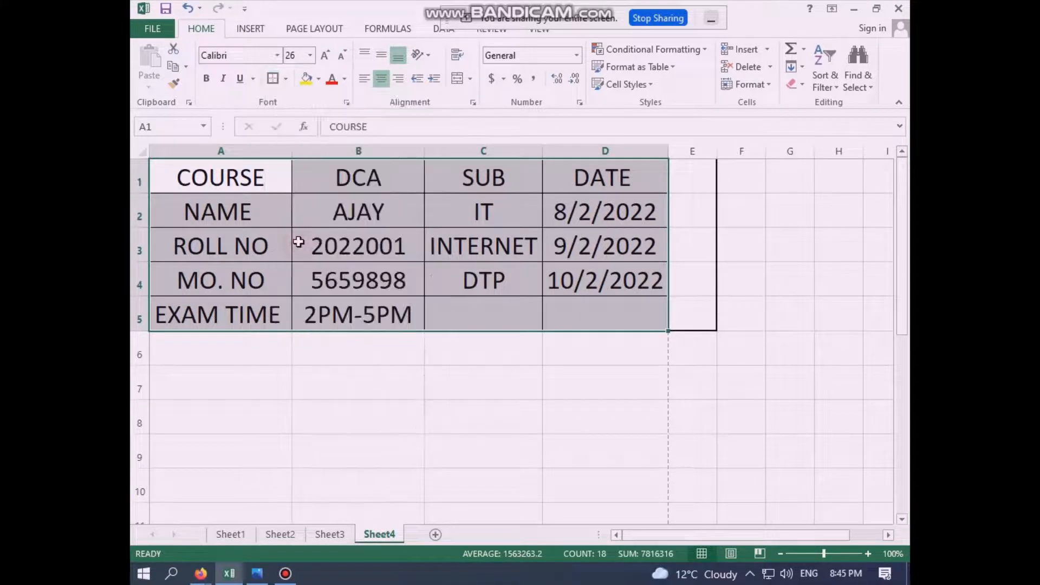
pyautogui.click(408, 494)
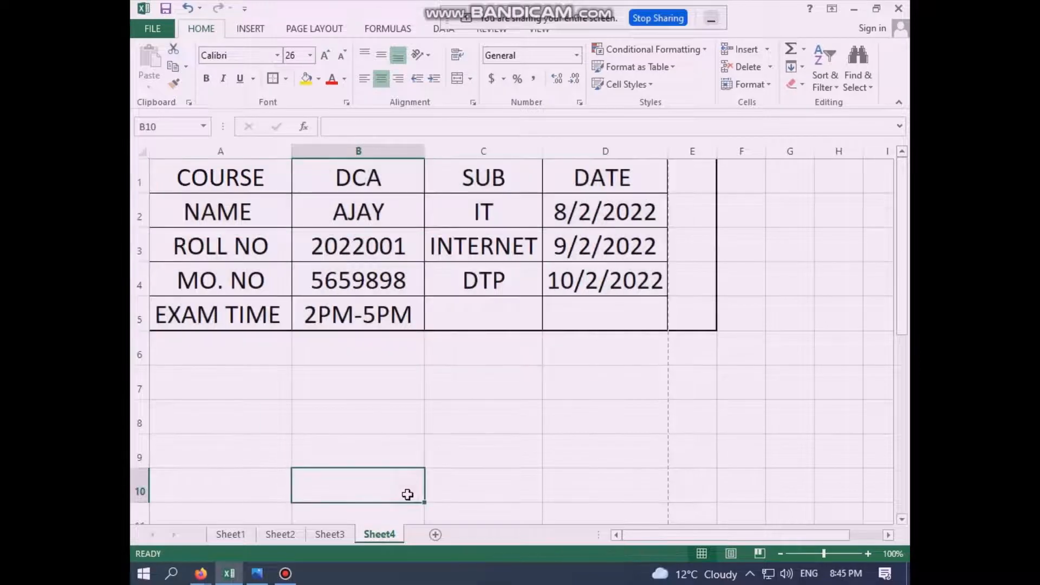
# Check the print preview of the exam detail table on Sheet4.
pyautogui.click(627, 413)
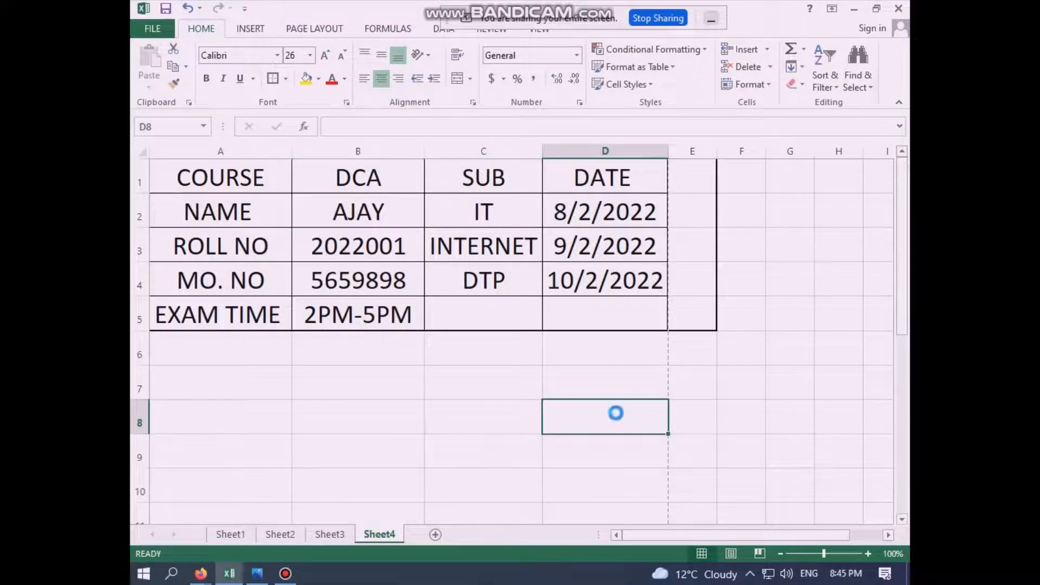
pyautogui.hotkey('ctrl', 'p')
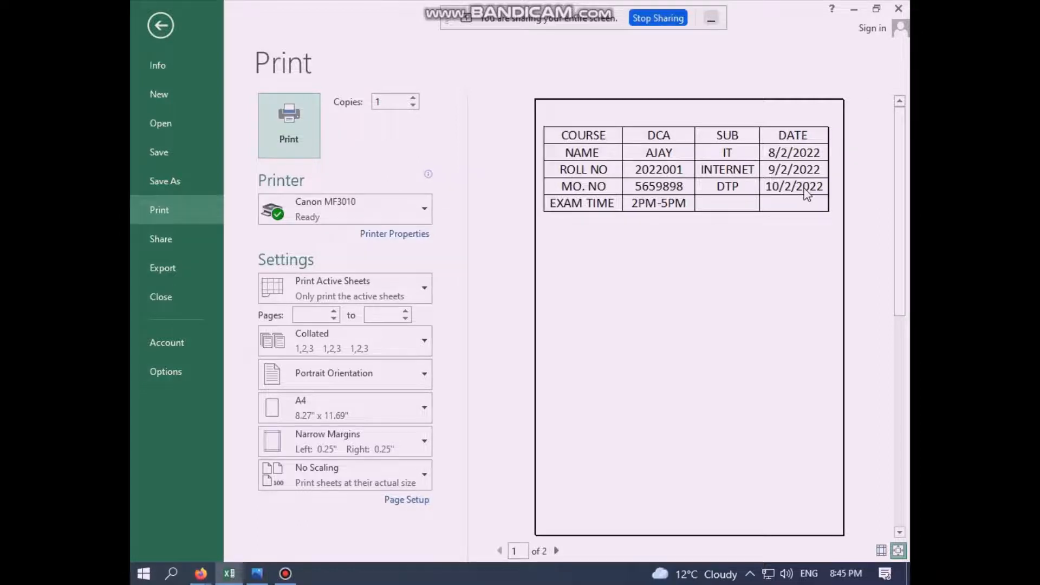
pyautogui.press('Escape')
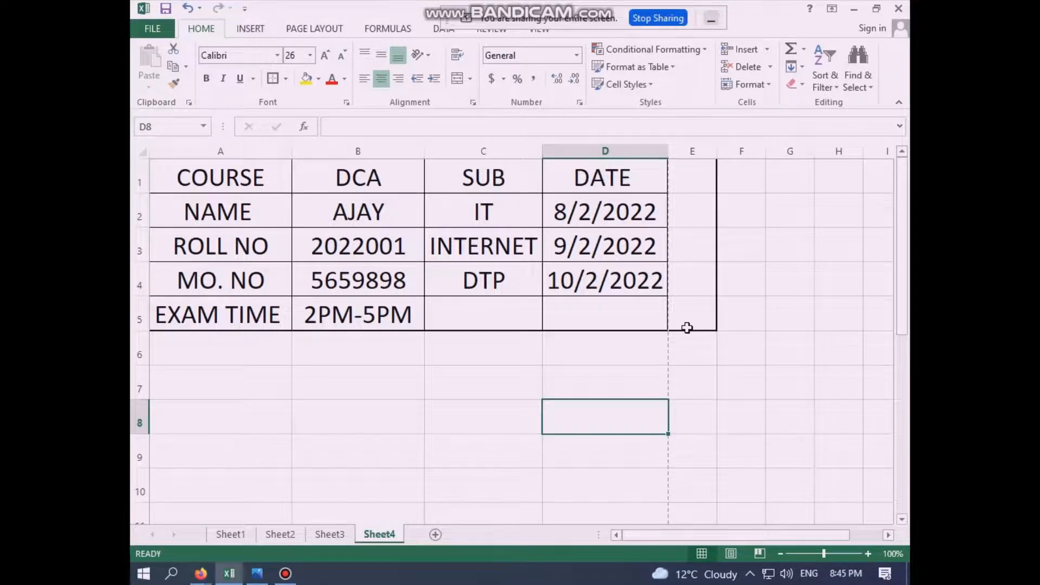
pyautogui.click(497, 390)
pyautogui.click(580, 379)
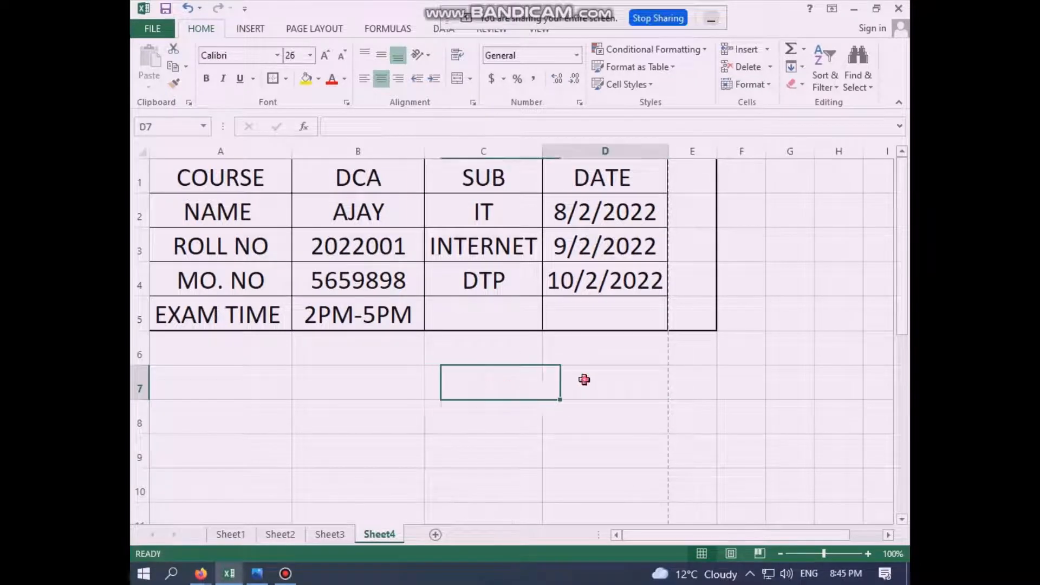
pyautogui.click(488, 396)
pyautogui.click(685, 385)
pyautogui.click(487, 383)
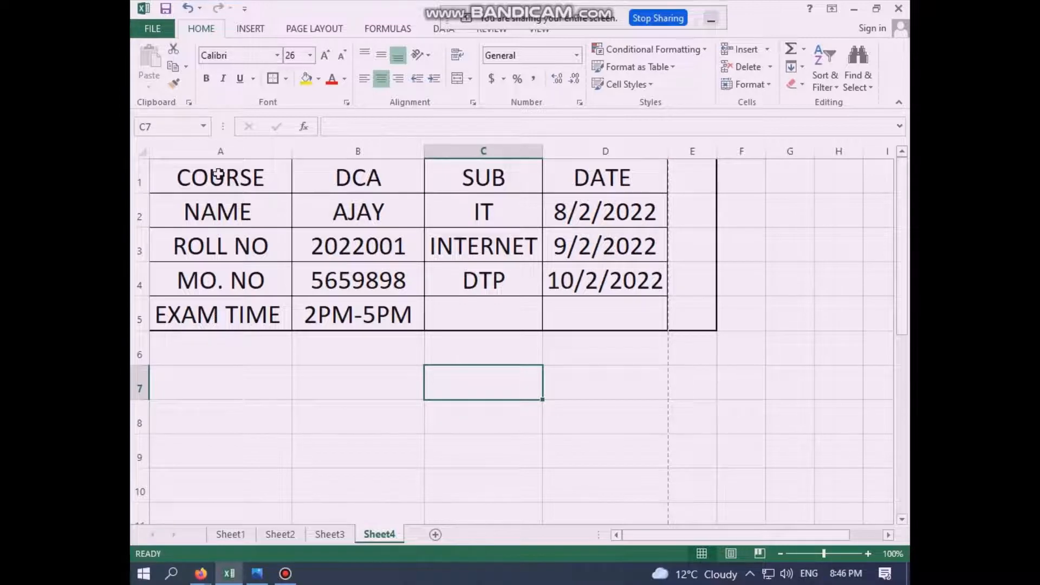
# Copy the exam detail block A1:D5 and paste it at A7, leaving row 6 empty.
pyautogui.moveTo(219, 175); pyautogui.dragTo(599, 314)
pyautogui.hotkey('ctrl', 'c')
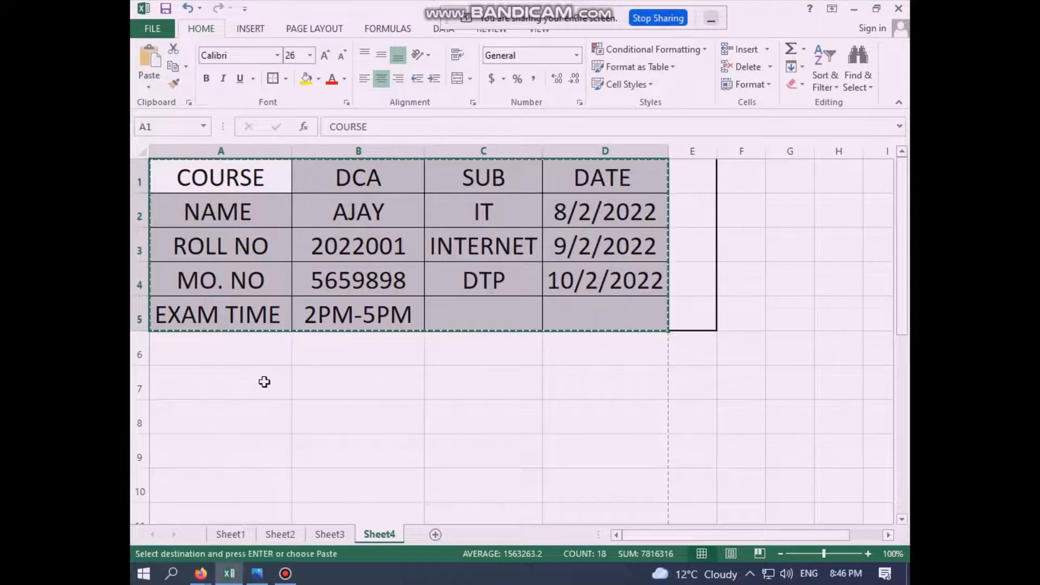
pyautogui.click(229, 387)
pyautogui.hotkey('ctrl', 'v')
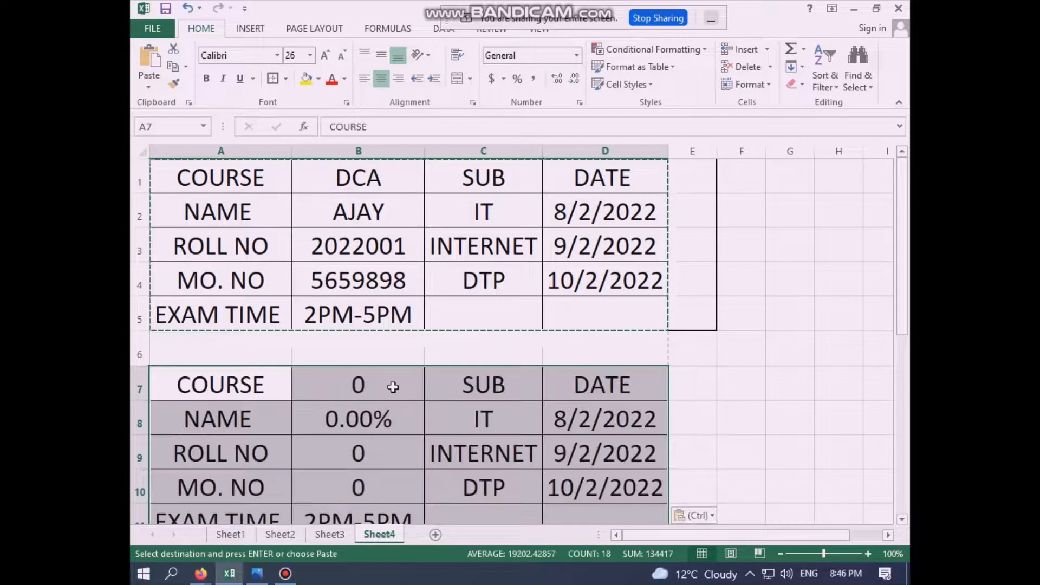
pyautogui.scroll(-2, 391, 374)
pyautogui.scroll(2, 391, 378)
# Link the second block's COURSE cell B7 to Sheet3!D1 and its NAME cell B8 to Sheet3!B2.
pyautogui.click(370, 386)
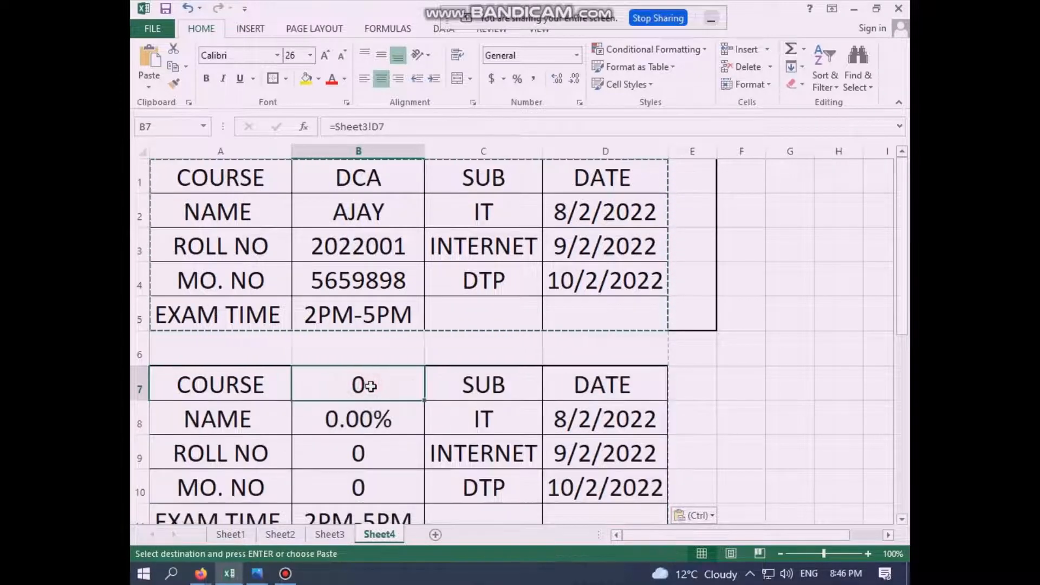
pyautogui.write('=')
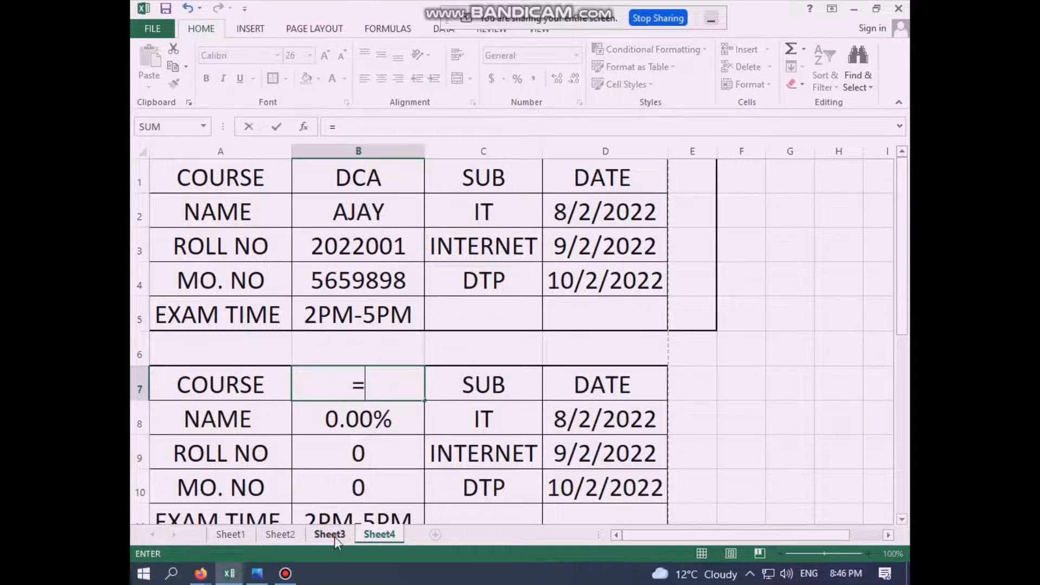
pyautogui.click(334, 535)
pyautogui.click(544, 198)
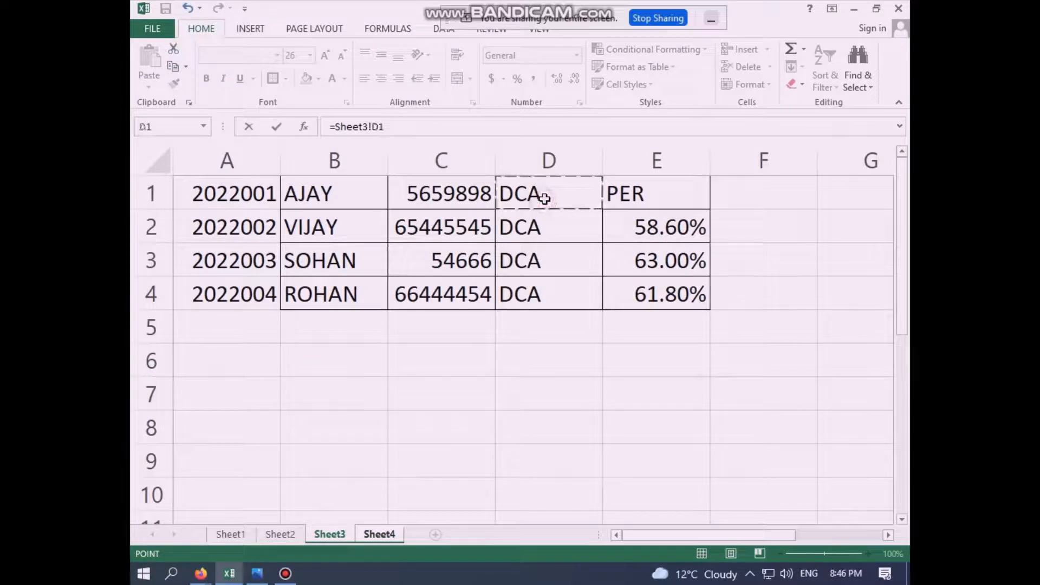
pyautogui.press('Return')
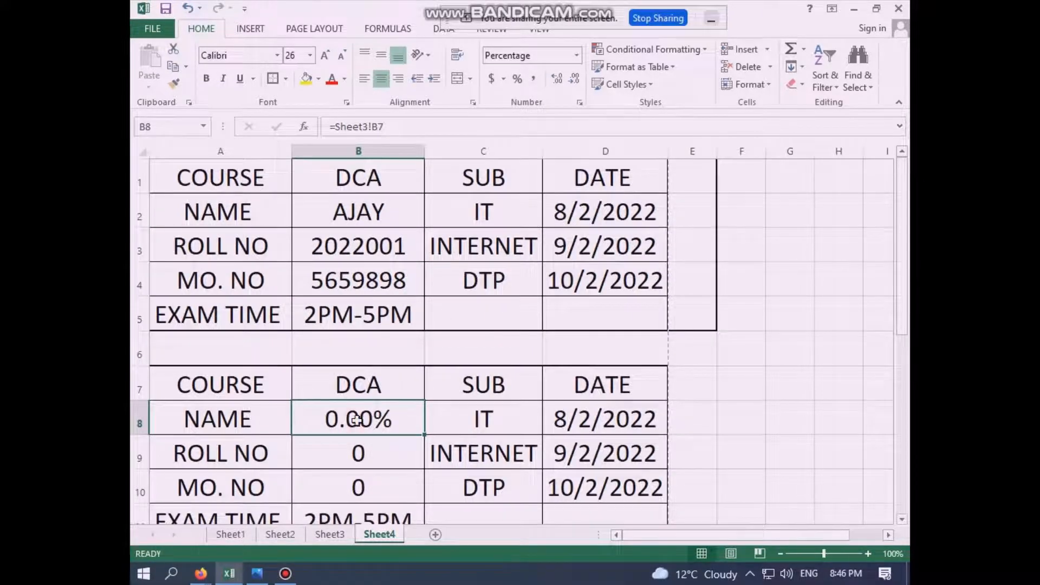
pyautogui.write('=')
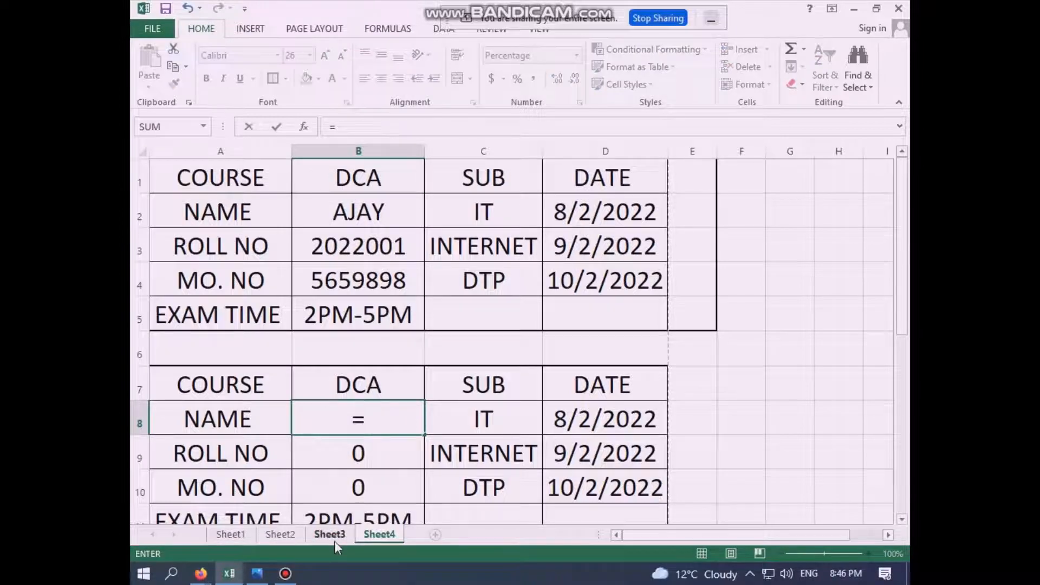
pyautogui.click(333, 537)
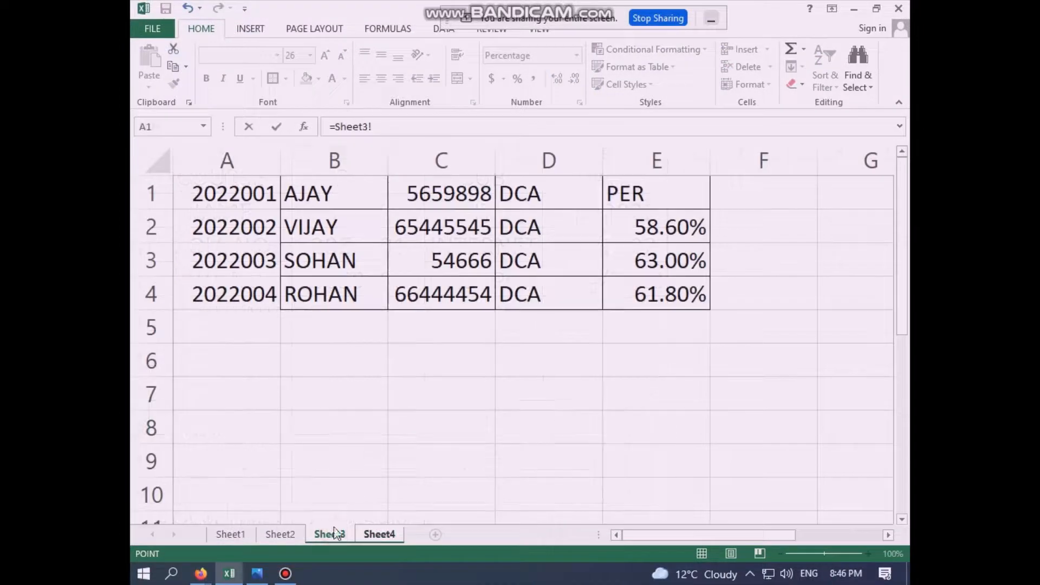
pyautogui.click(319, 224)
pyautogui.press('Return')
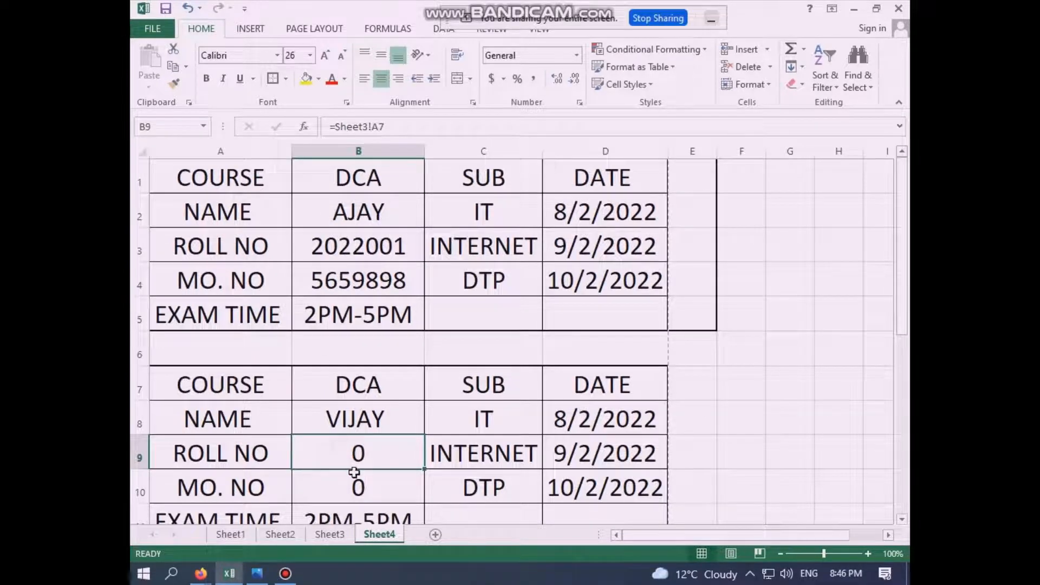
# Link the second block's ROLL NO cell B9 to Sheet3!A2 and its MO. NO cell B10 to Sheet3!C2.
pyautogui.write('=')
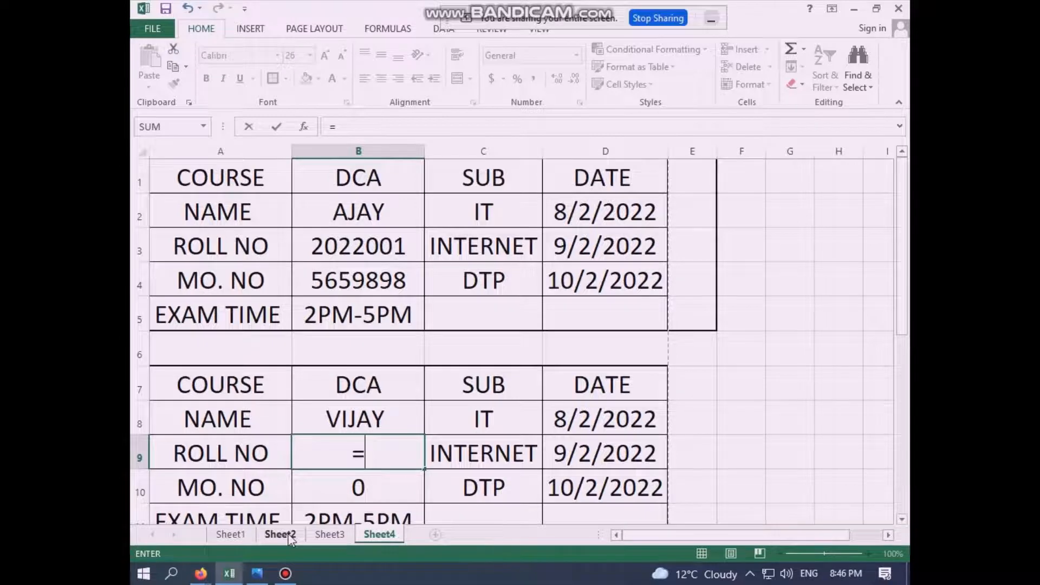
pyautogui.click(328, 536)
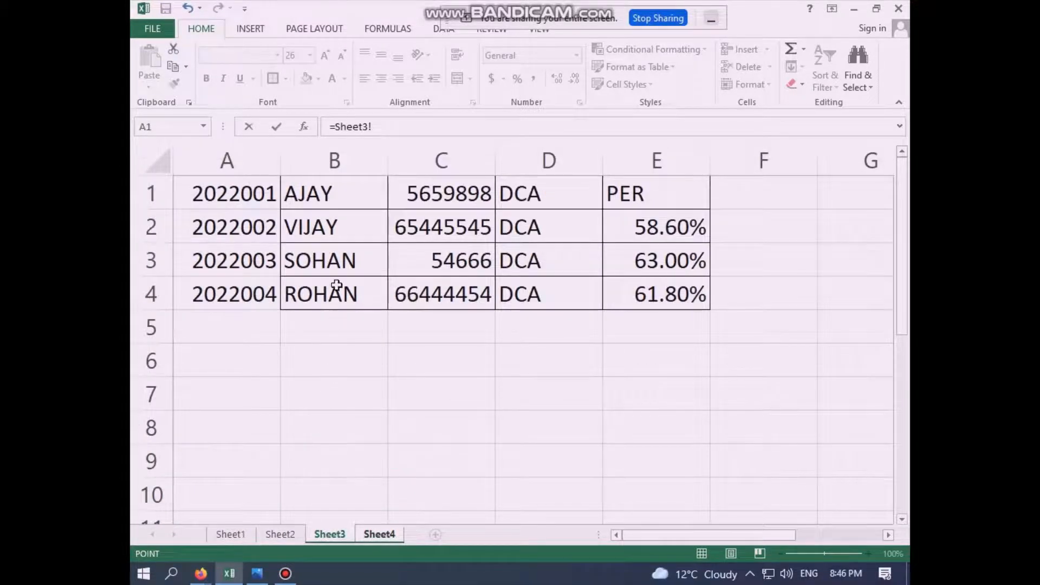
pyautogui.click(247, 229)
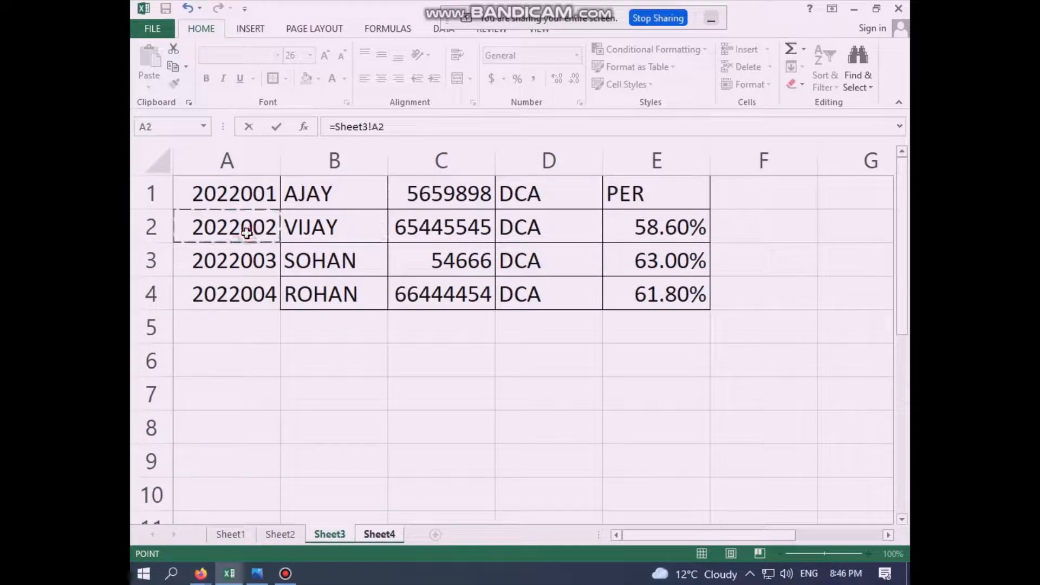
pyautogui.press('Return')
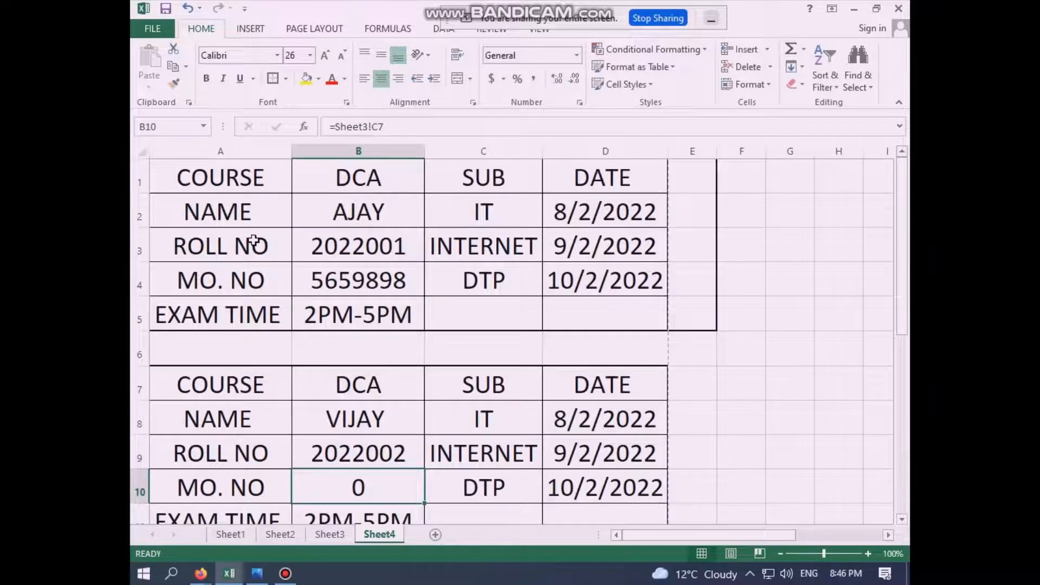
pyautogui.scroll(-1, 320, 341)
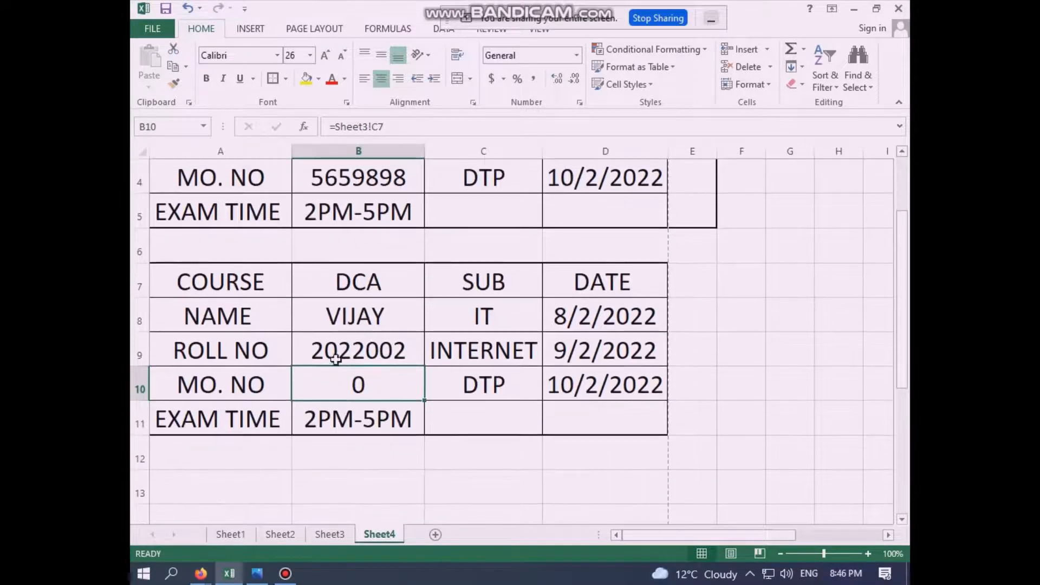
pyautogui.click(384, 386)
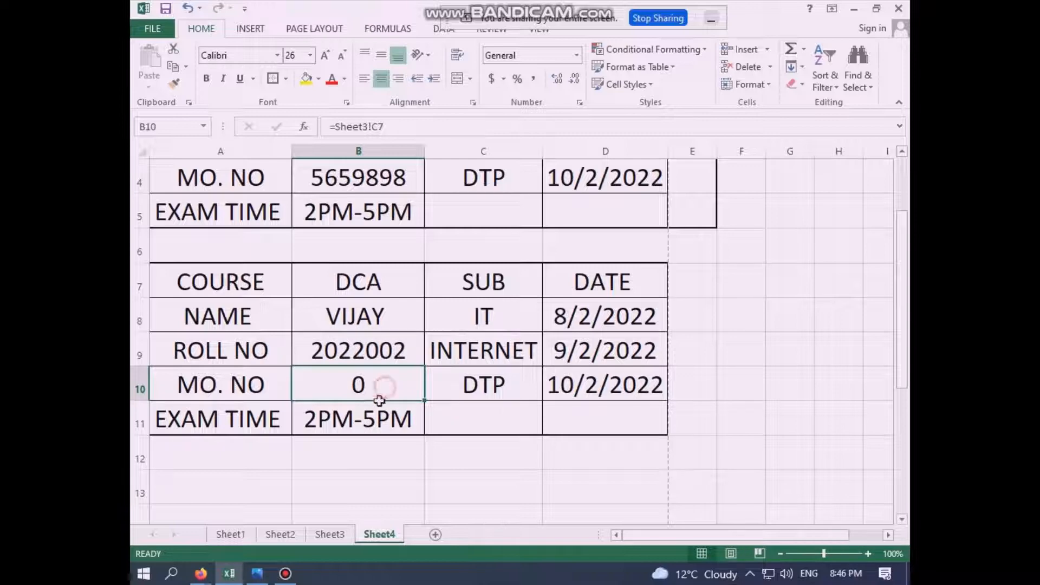
pyautogui.write('=')
pyautogui.click(330, 534)
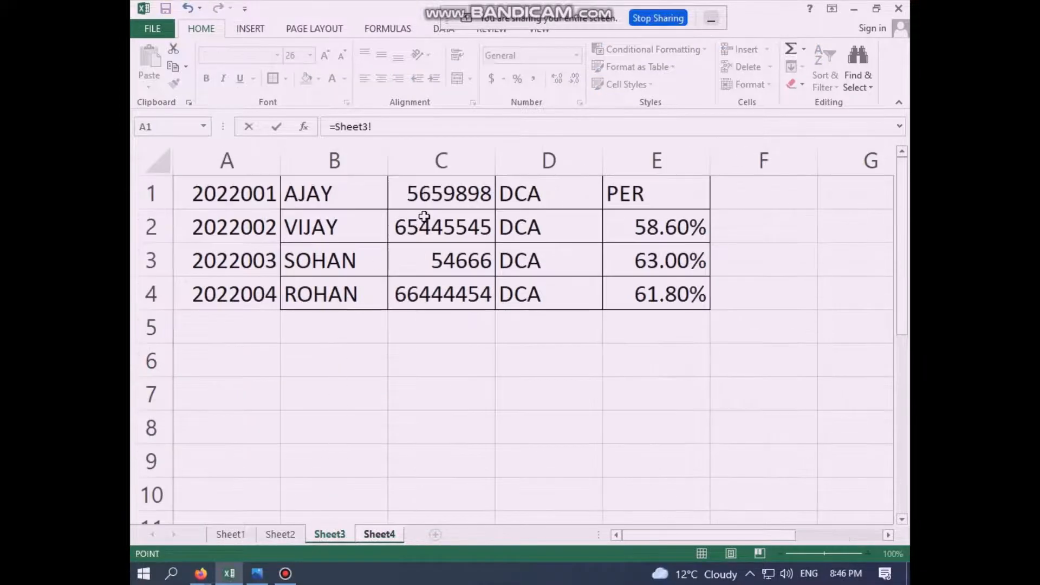
pyautogui.click(463, 223)
pyautogui.press('Return')
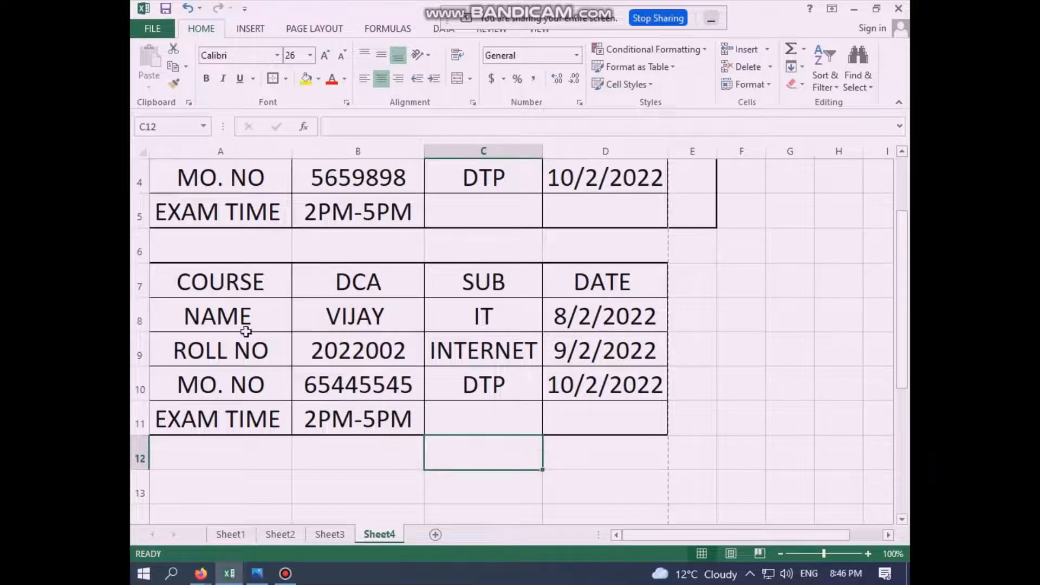
# Apply All Borders and a Thick Box Border to the range A7:D11.
pyautogui.moveTo(242, 291); pyautogui.dragTo(619, 413)
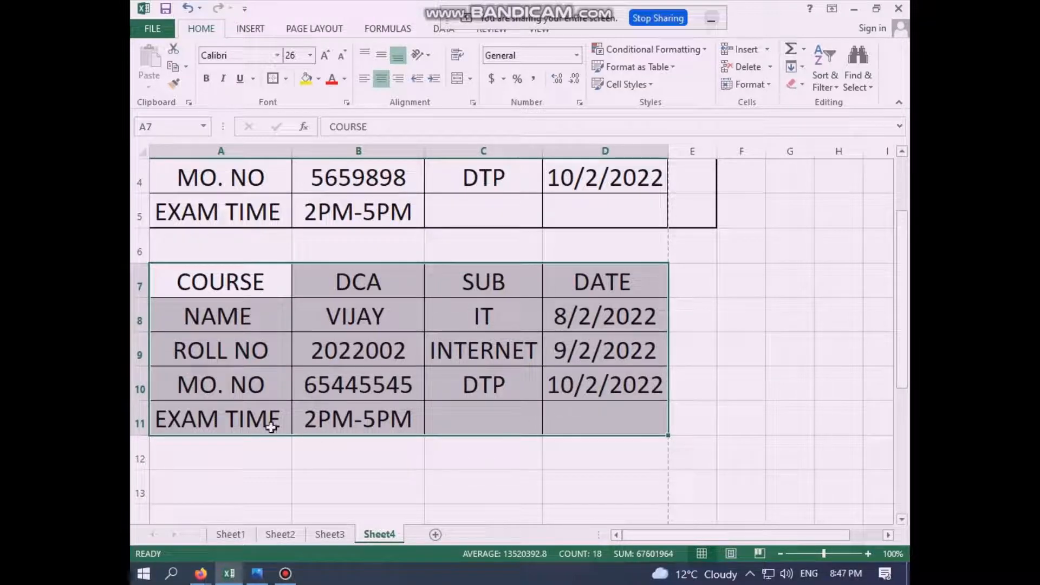
pyautogui.click(286, 79)
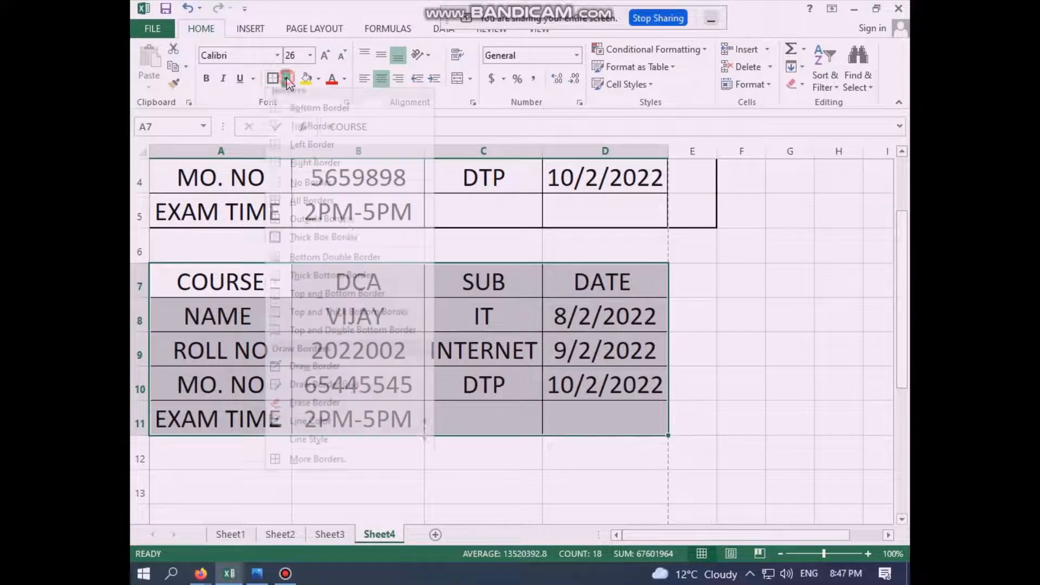
pyautogui.click(288, 201)
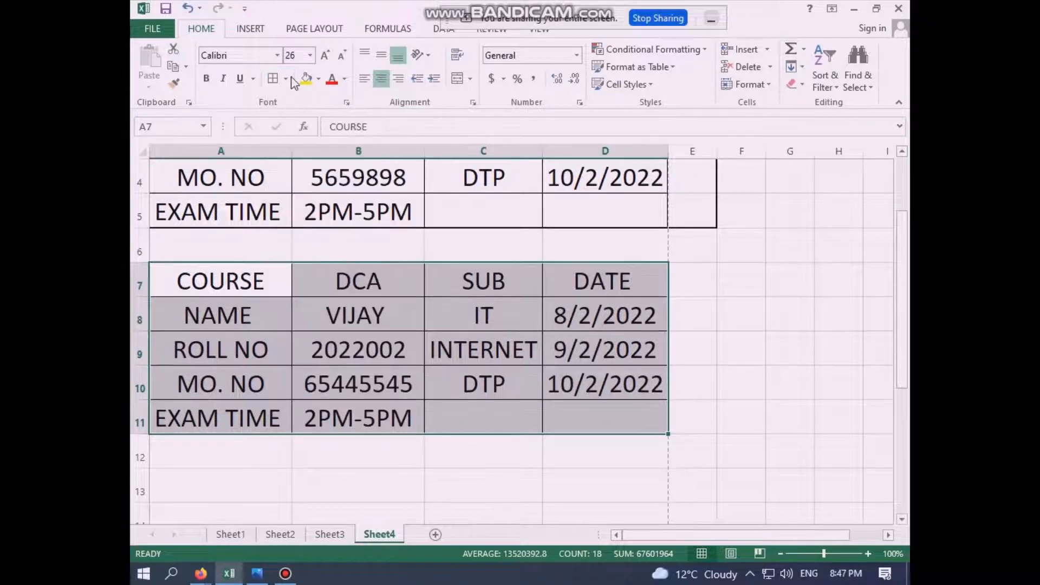
pyautogui.click(287, 80)
pyautogui.click(293, 247)
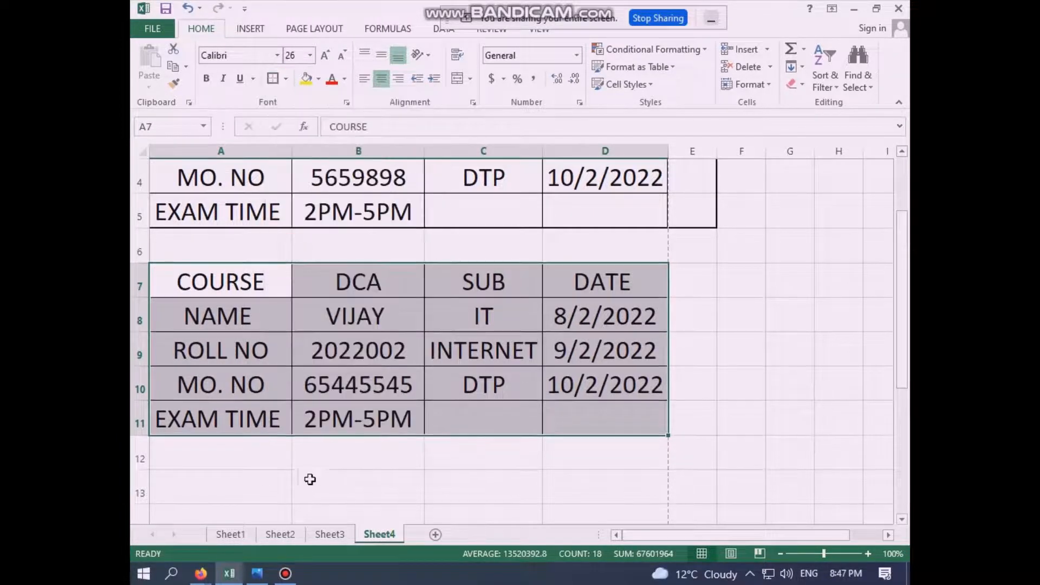
pyautogui.click(363, 495)
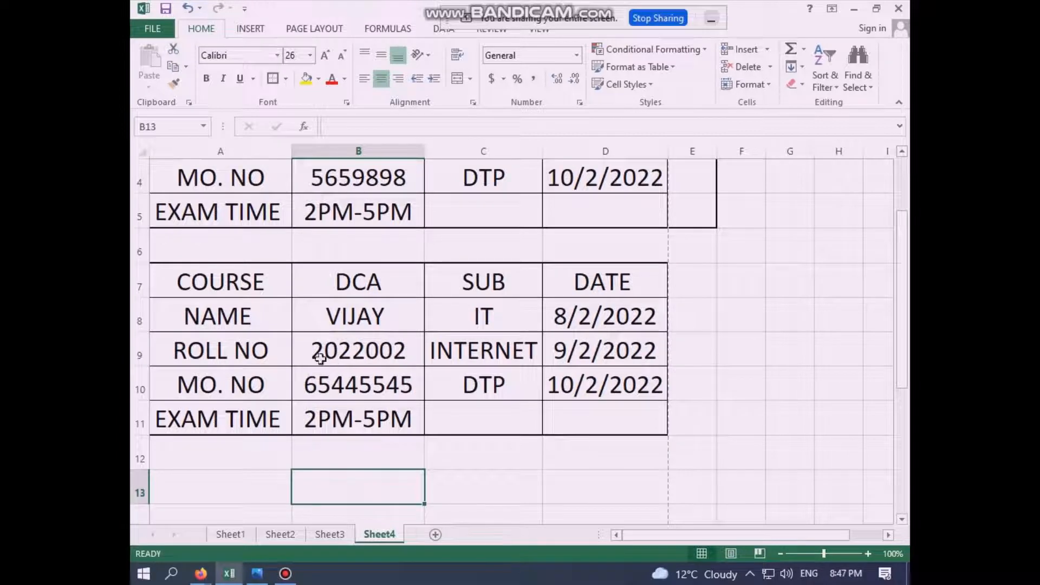
# Copy the second exam detail block A7:D11 and paste it at A13, leaving row 12 empty.
pyautogui.moveTo(237, 284); pyautogui.dragTo(622, 401)
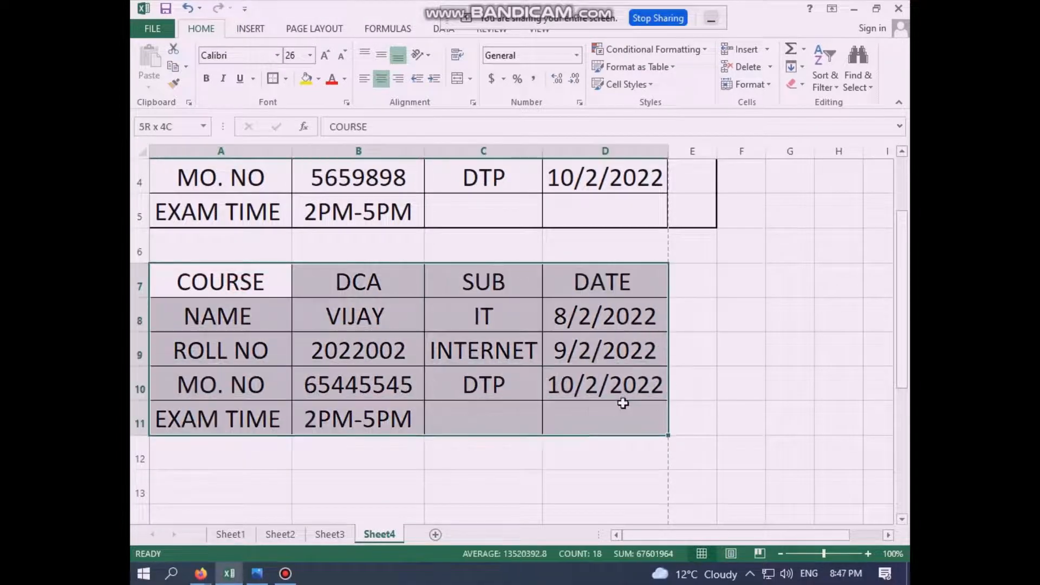
pyautogui.hotkey('ctrl', 'c')
pyautogui.scroll(-2, 538, 367)
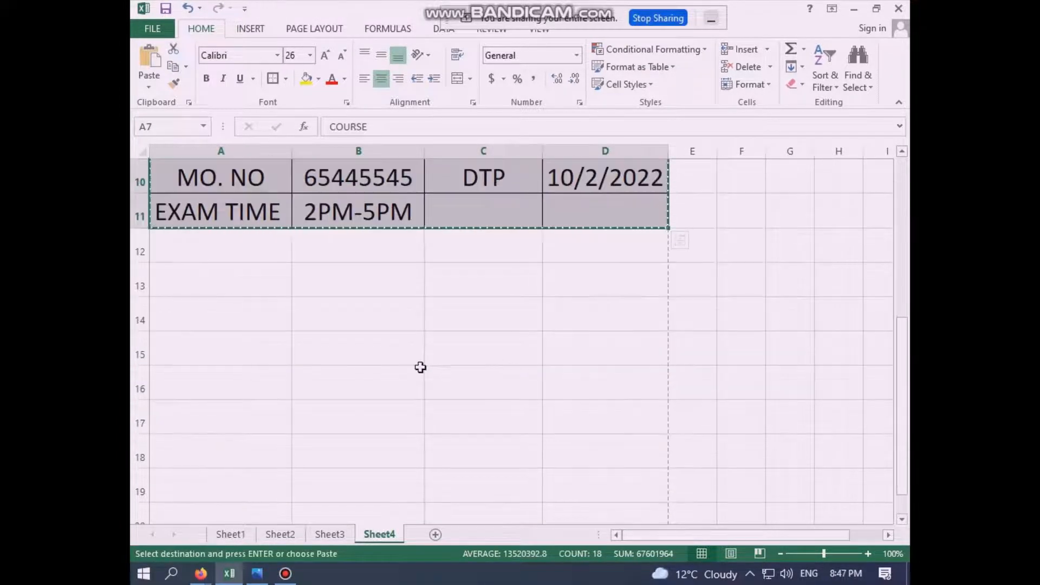
pyautogui.click(222, 276)
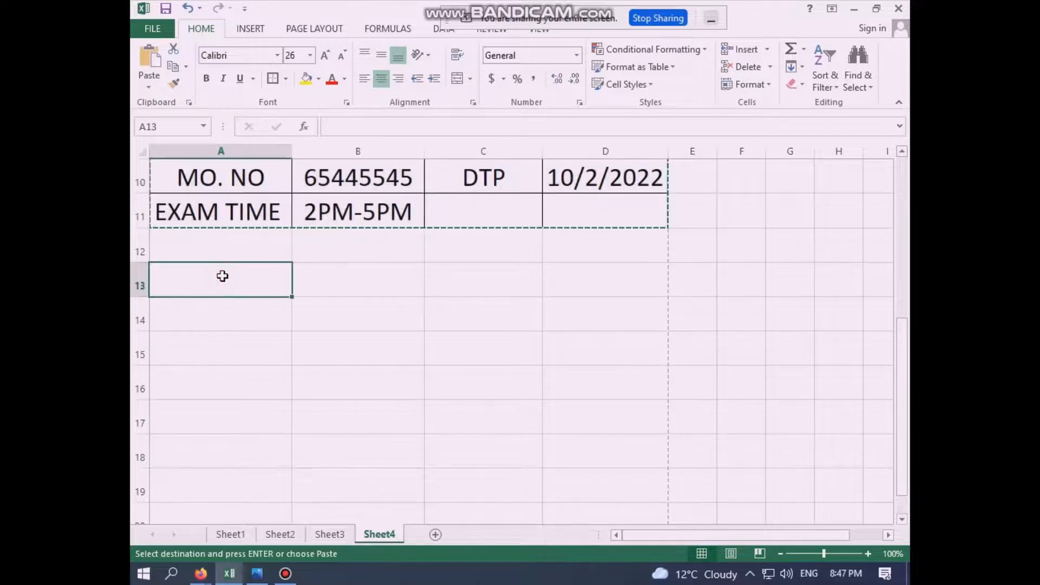
pyautogui.hotkey('ctrl', 'v')
pyautogui.click(399, 441)
# Link the third block's COURSE cell B13 to Sheet3!D1.
pyautogui.click(367, 289)
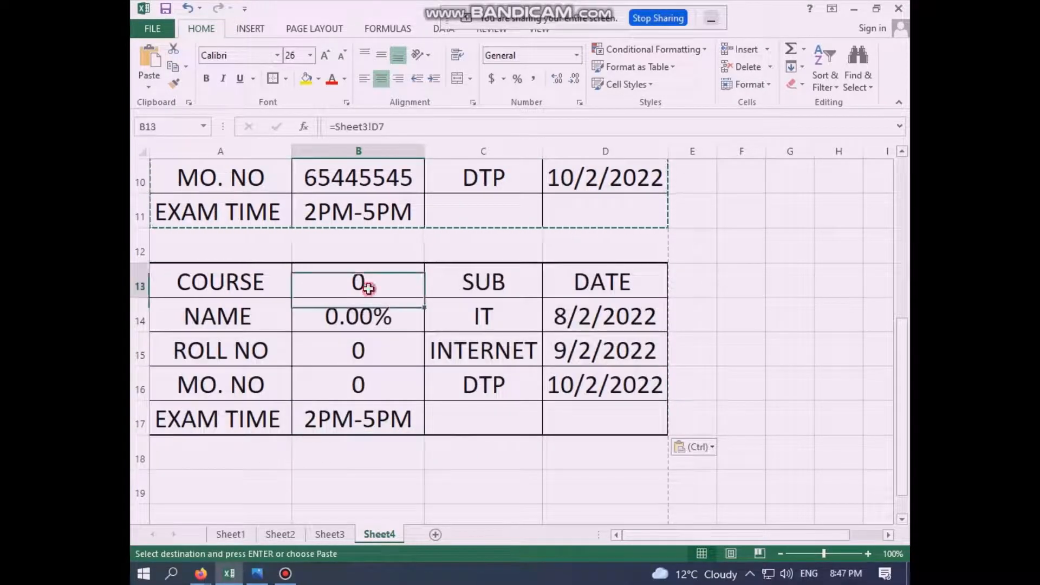
pyautogui.write('=')
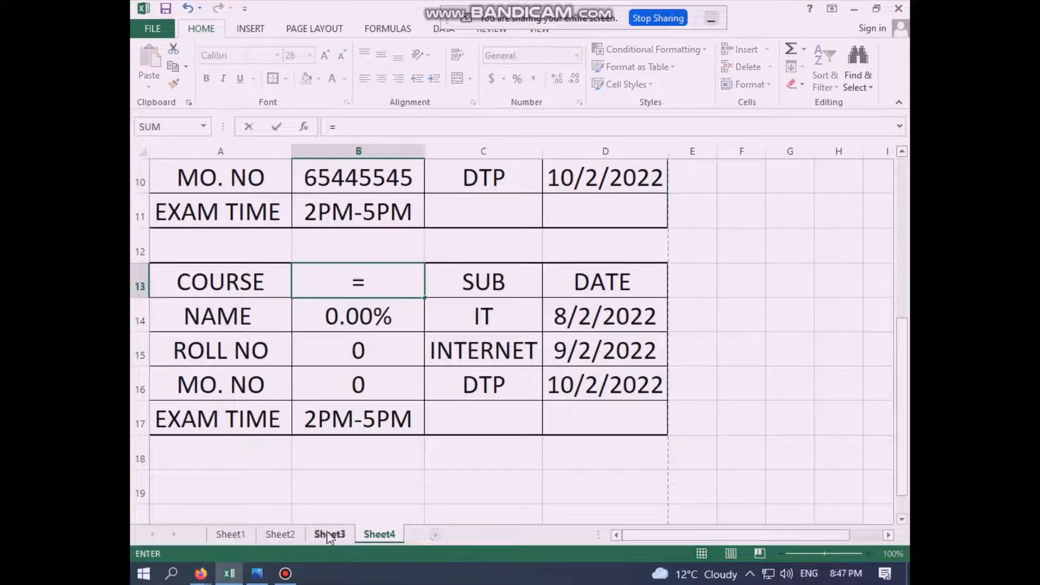
pyautogui.click(329, 534)
pyautogui.click(557, 198)
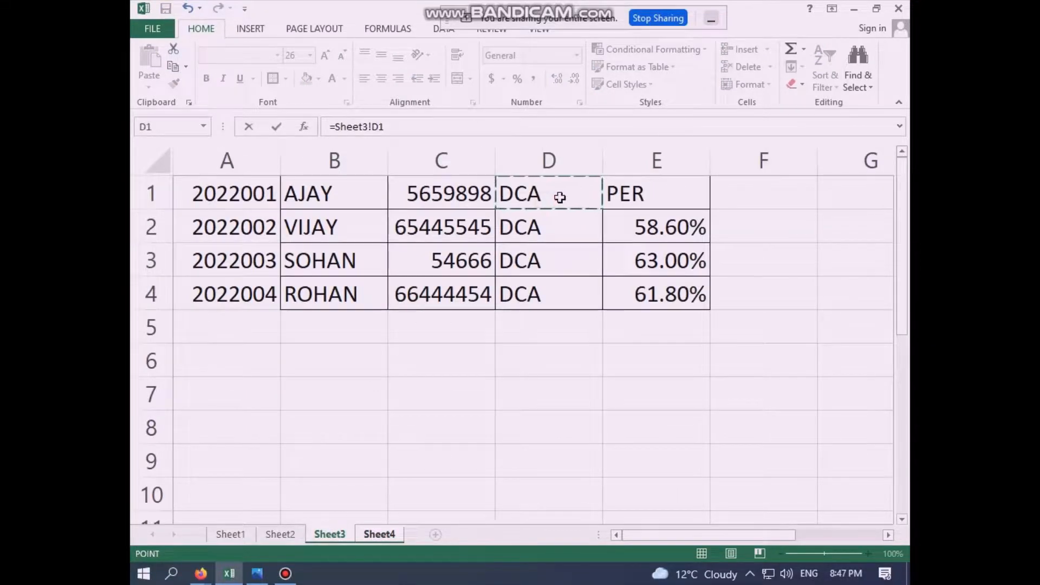
pyautogui.press('Return')
pyautogui.write('=')
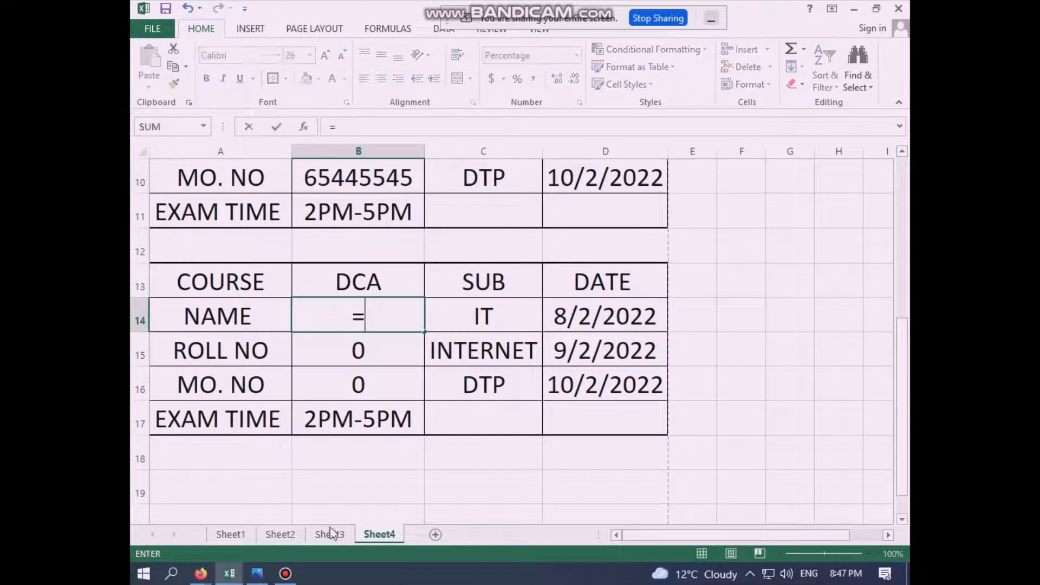
pyautogui.click(330, 534)
pyautogui.click(320, 193)
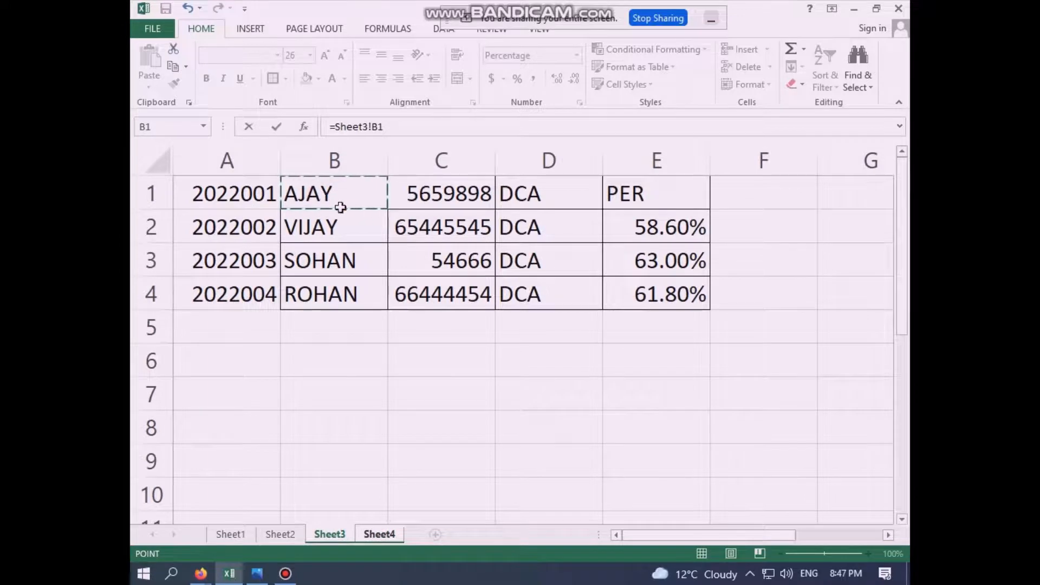
pyautogui.click(507, 199)
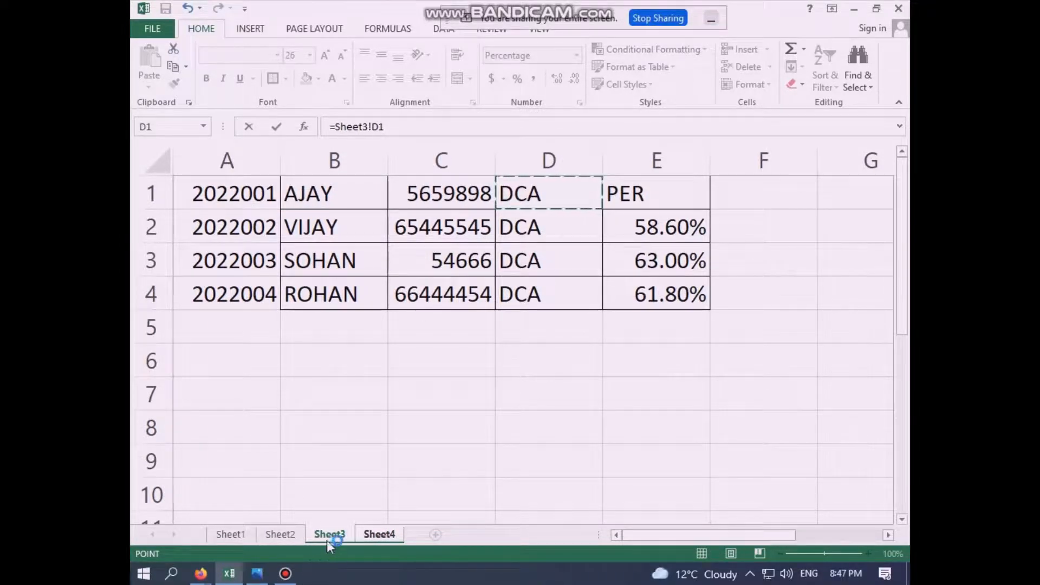
pyautogui.click(380, 534)
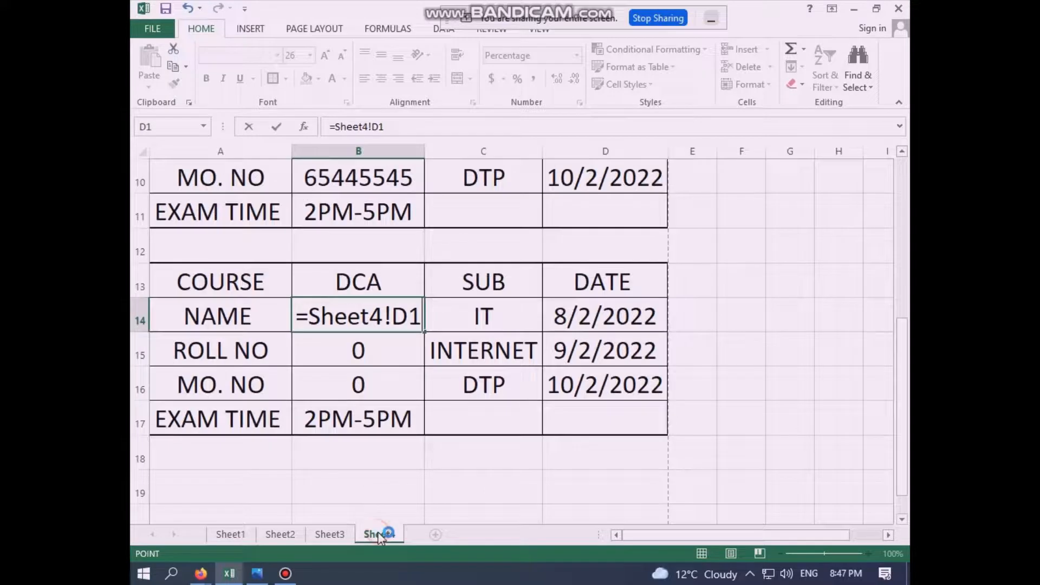
pyautogui.click(379, 287)
pyautogui.write('=')
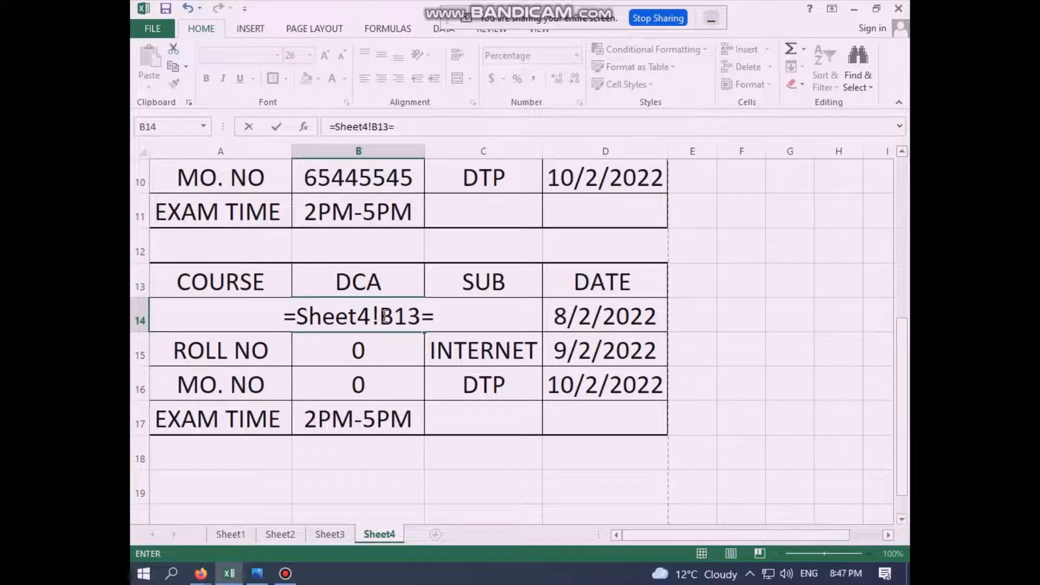
pyautogui.press('BackSpace')
pyautogui.press('Escape')
# Relink the third block's COURSE cell B13 to Sheet3!D3.
pyautogui.click(392, 282)
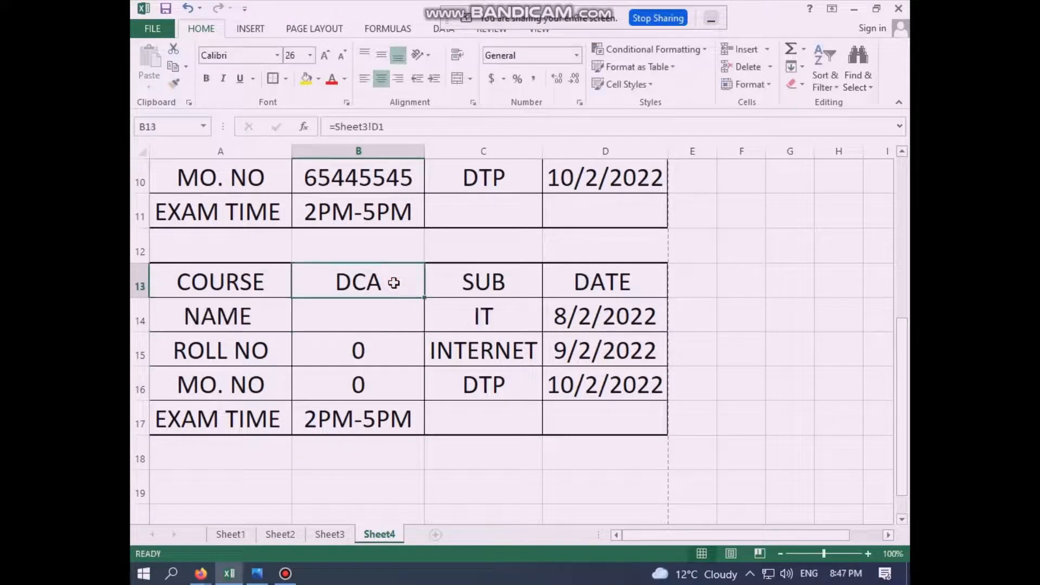
pyautogui.write('=')
pyautogui.click(329, 534)
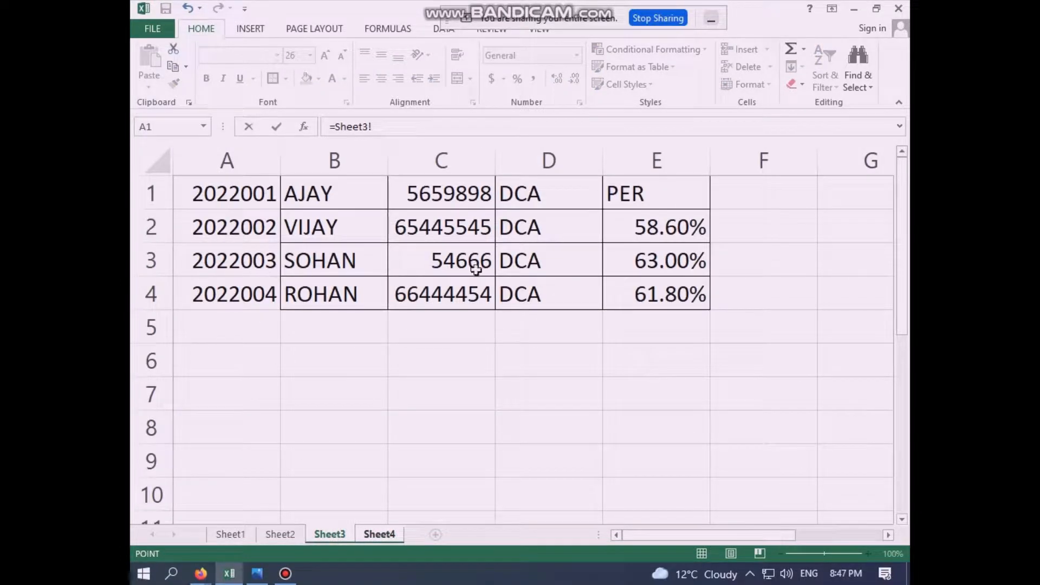
pyautogui.click(533, 264)
pyautogui.press('Return')
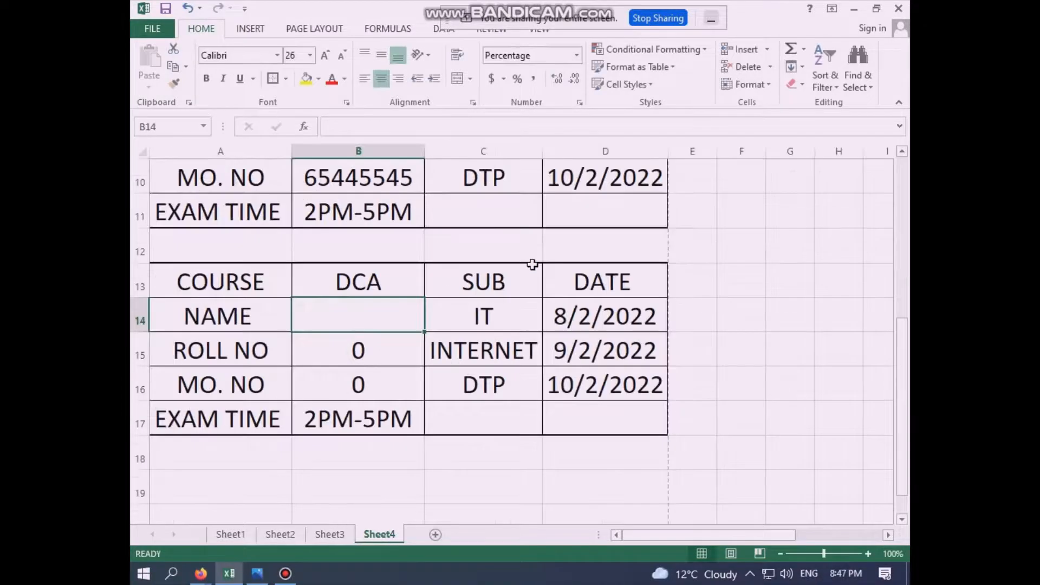
# Link the third block's NAME cell B14 to Sheet3!B3.
pyautogui.click(325, 538)
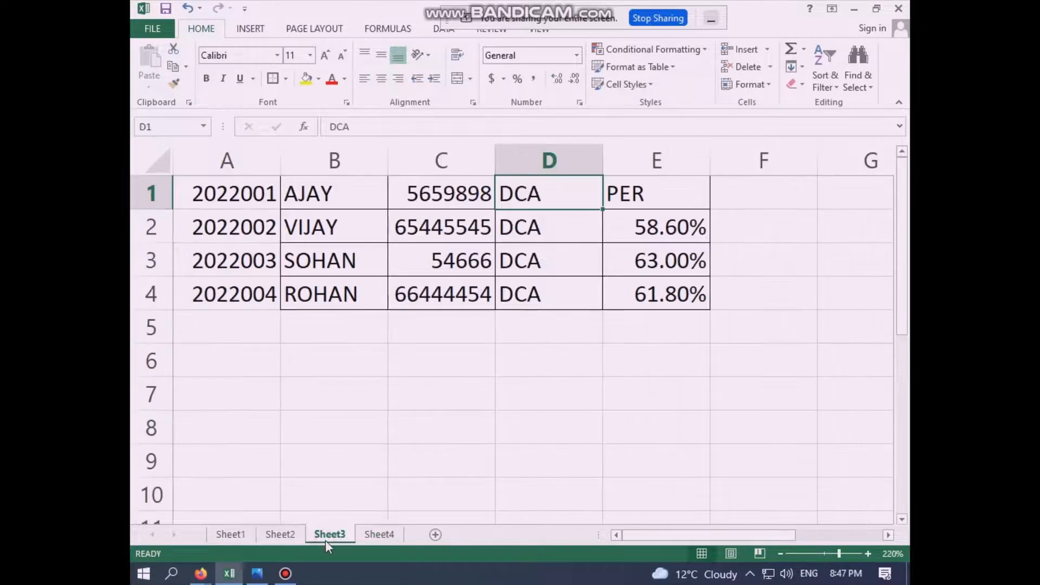
pyautogui.click(375, 535)
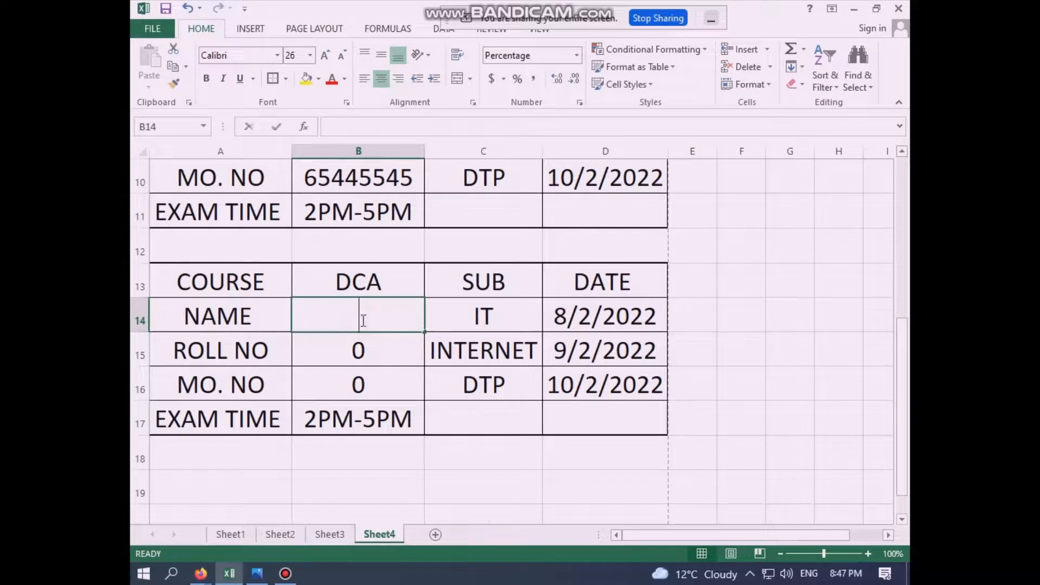
pyautogui.write('=')
pyautogui.click(330, 536)
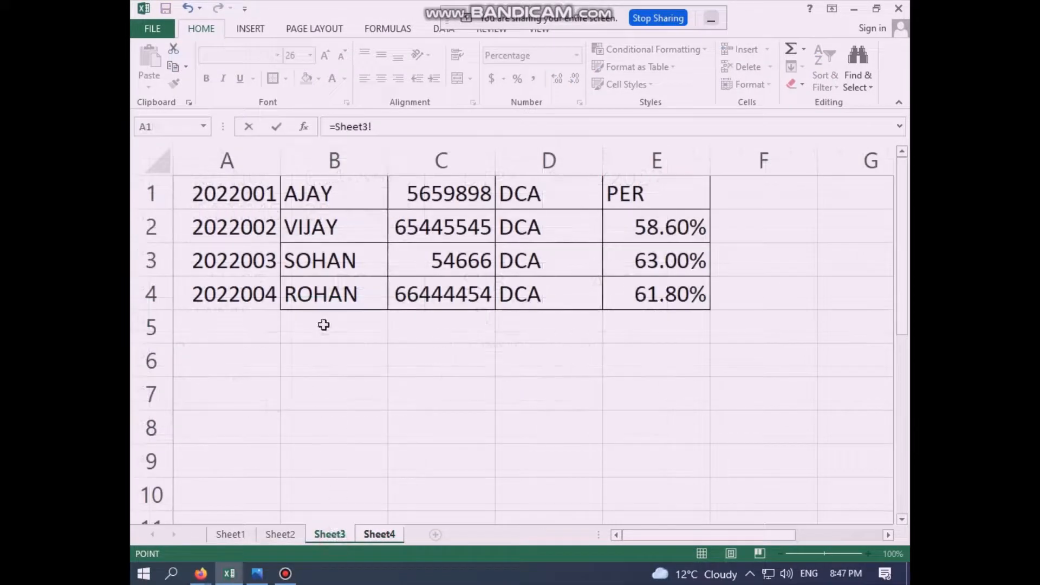
pyautogui.click(324, 264)
pyautogui.press('Return')
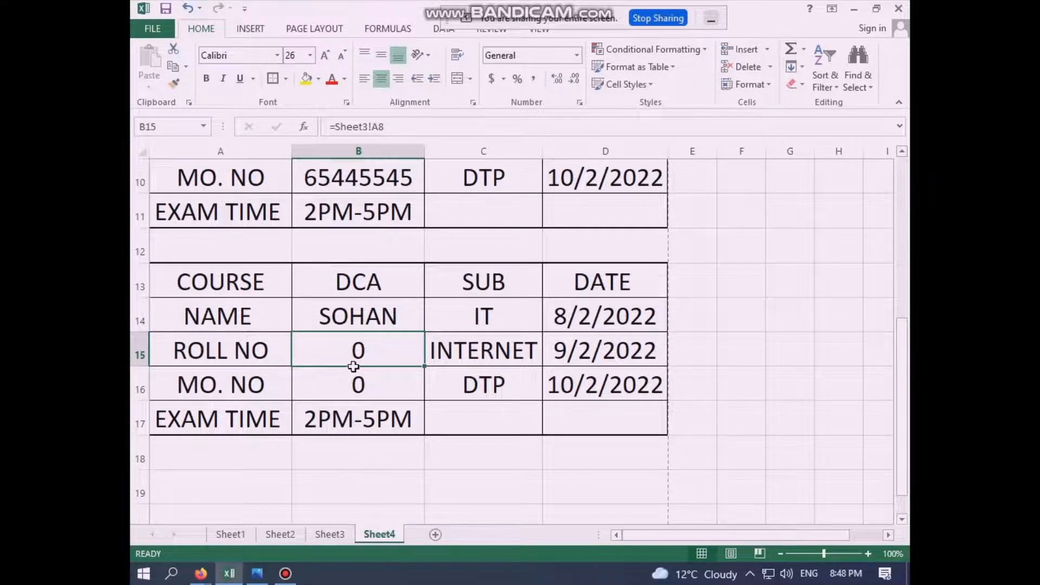
# Link the third block's ROLL NO cell B15 to Sheet3!A3 and its MO. NO cell B16 to Sheet3!C3.
pyautogui.write('=')
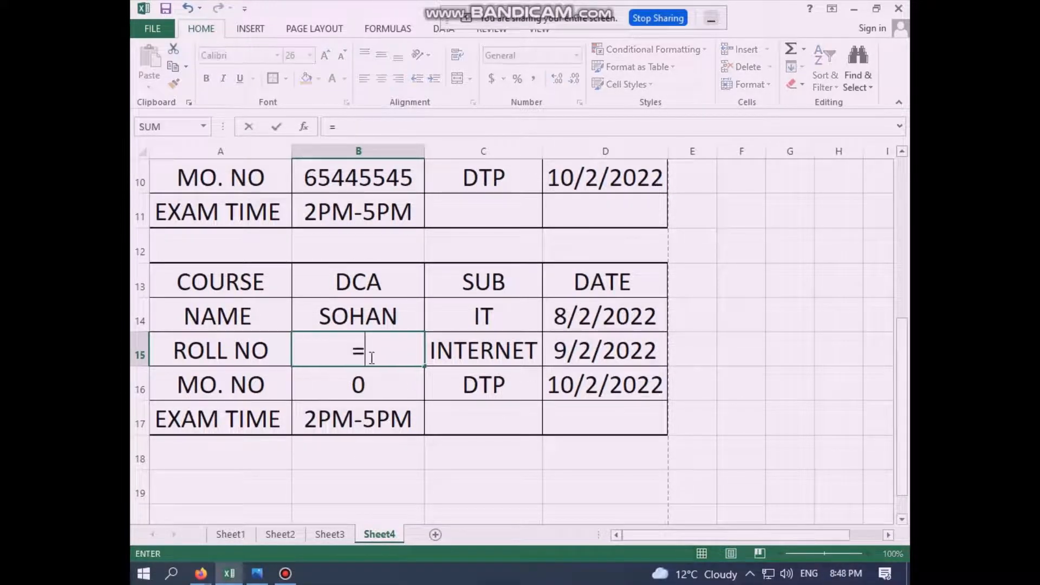
pyautogui.click(329, 534)
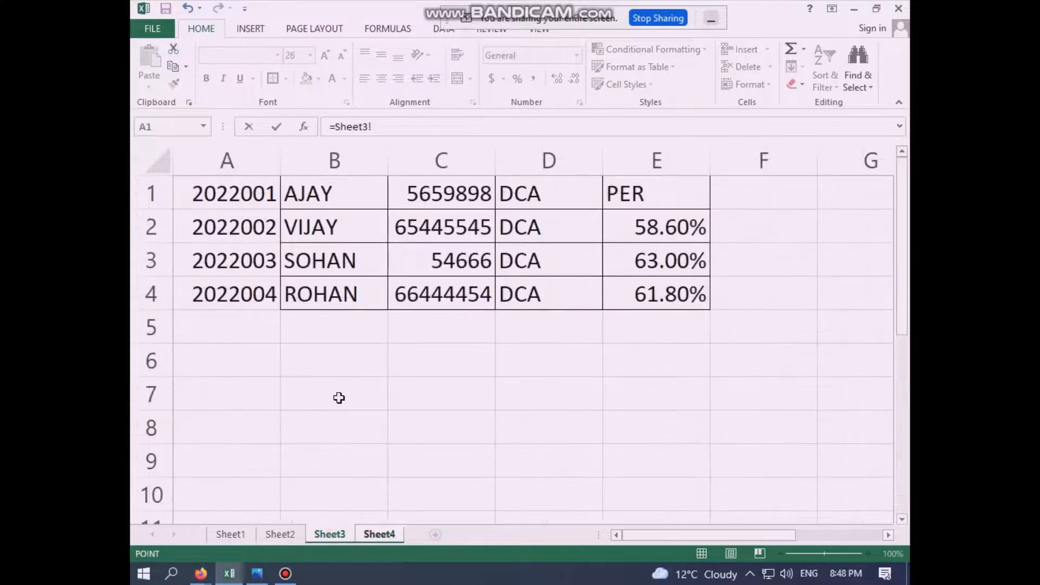
pyautogui.click(245, 264)
pyautogui.press('Return')
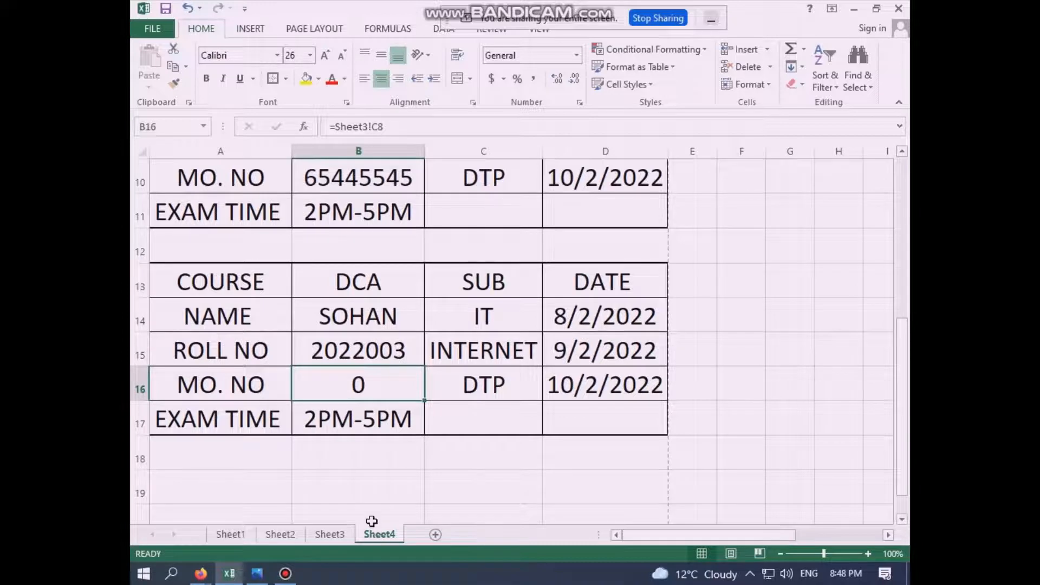
pyautogui.write('=')
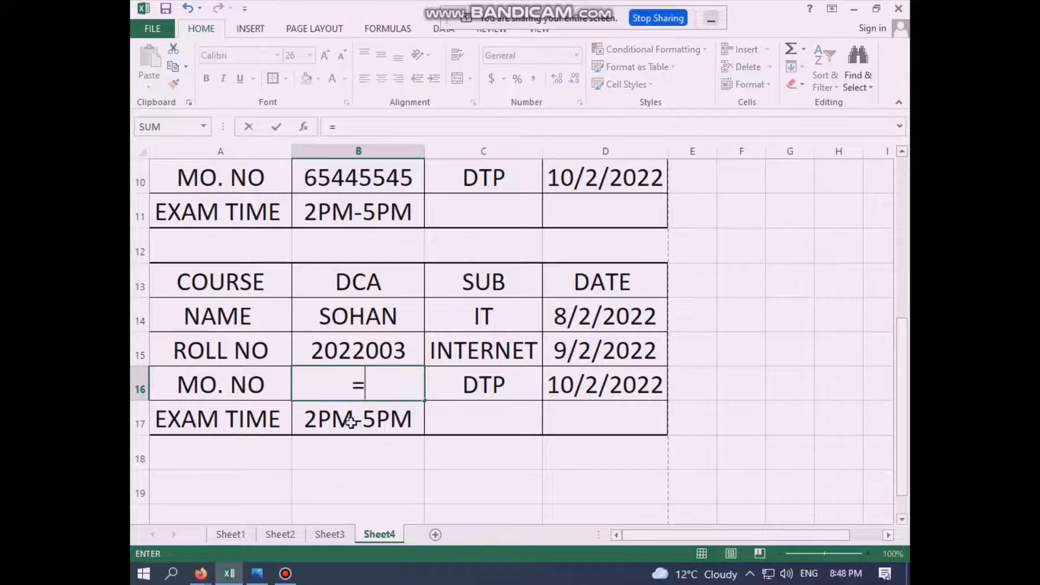
pyautogui.click(330, 534)
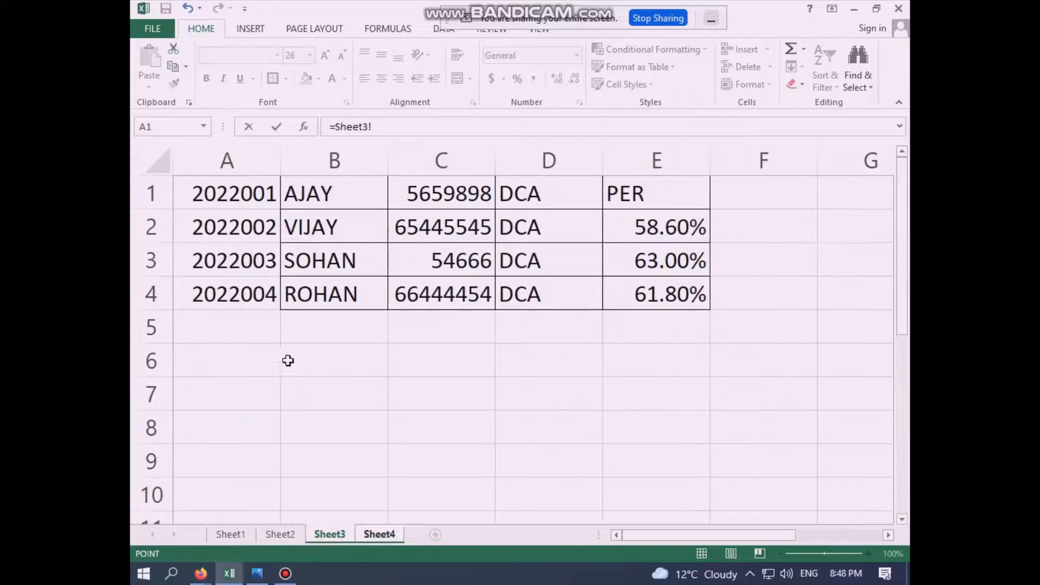
pyautogui.click(463, 268)
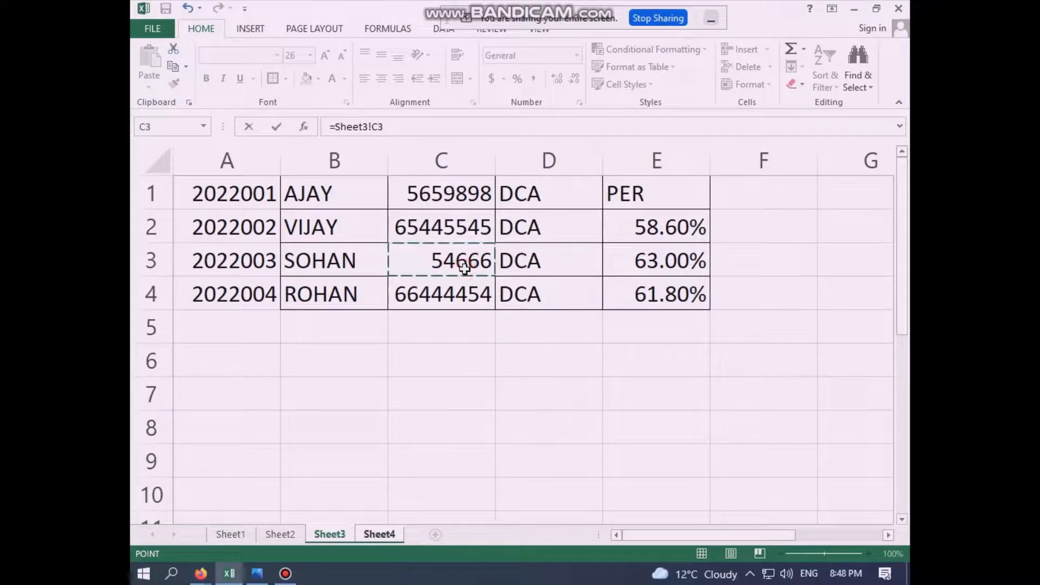
pyautogui.press('Return')
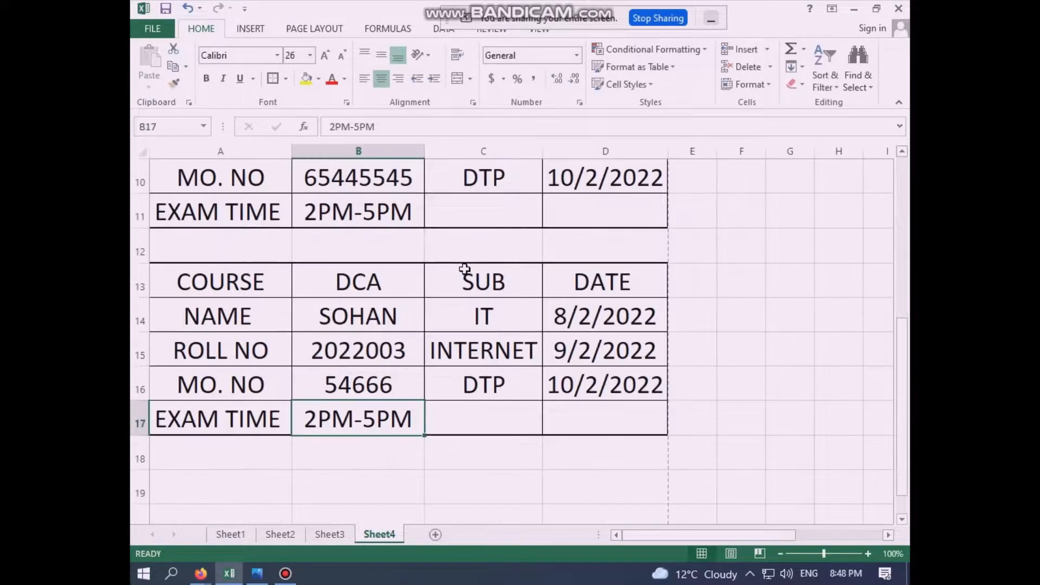
# Review the three exam detail blocks on Sheet4 and the page break below them.
pyautogui.click(431, 479)
pyautogui.scroll(-2, 426, 473)
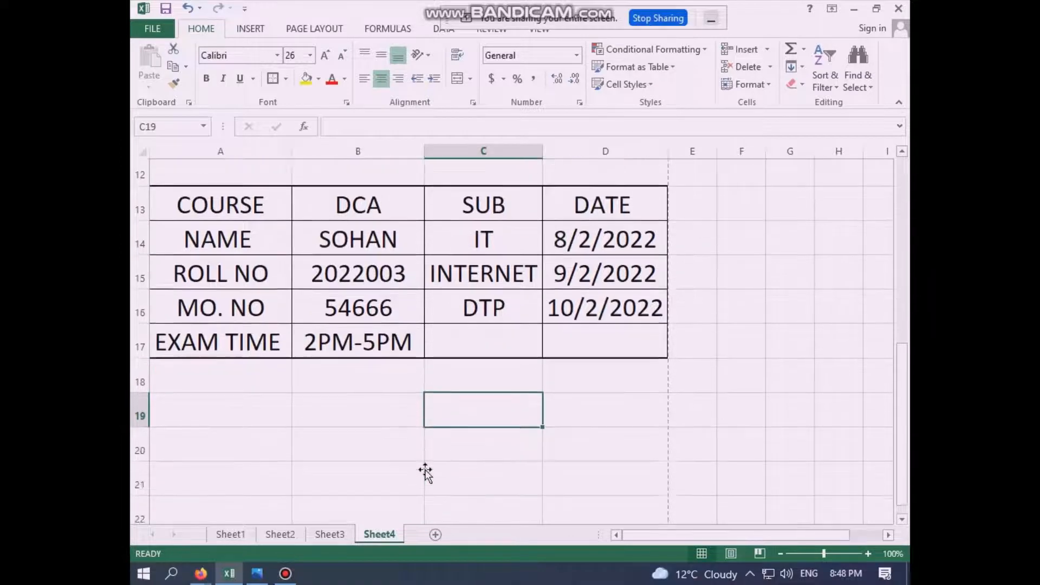
pyautogui.scroll(5, 425, 472)
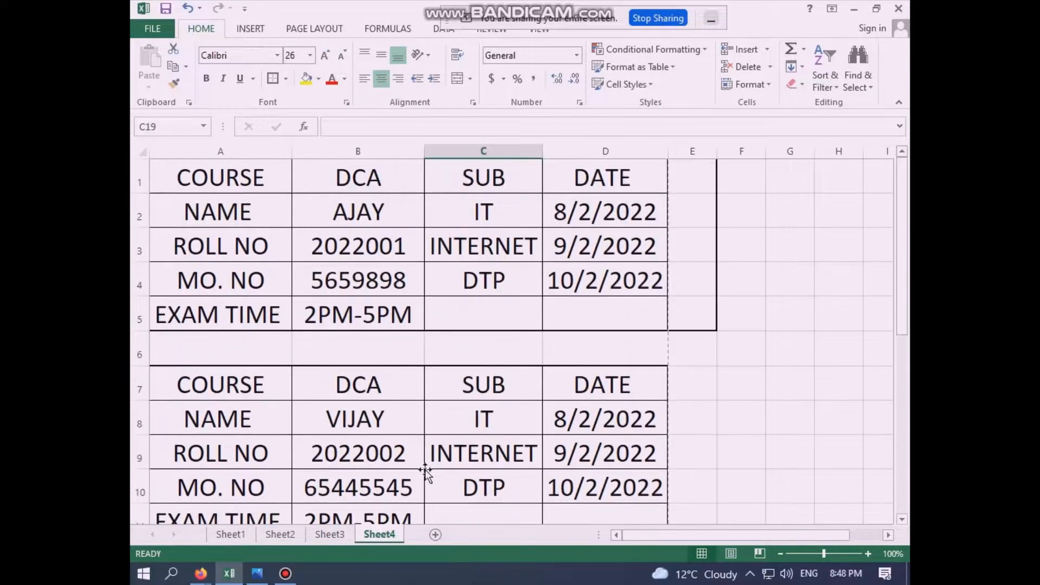
pyautogui.scroll(-3, 425, 472)
pyautogui.scroll(3, 425, 471)
pyautogui.scroll(-1, 373, 451)
pyautogui.scroll(-4, 374, 451)
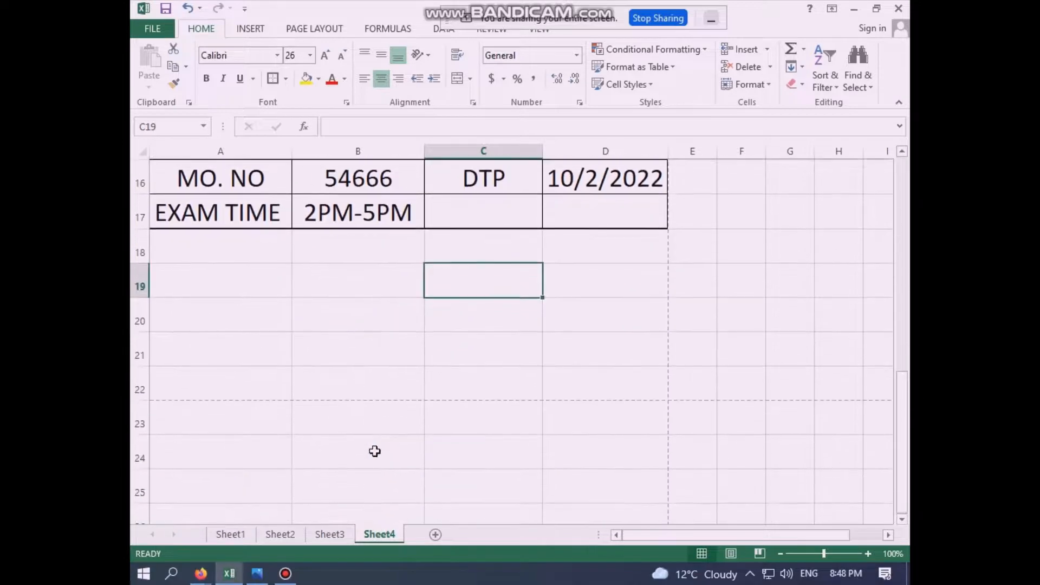
pyautogui.scroll(2, 363, 360)
pyautogui.scroll(-2, 364, 358)
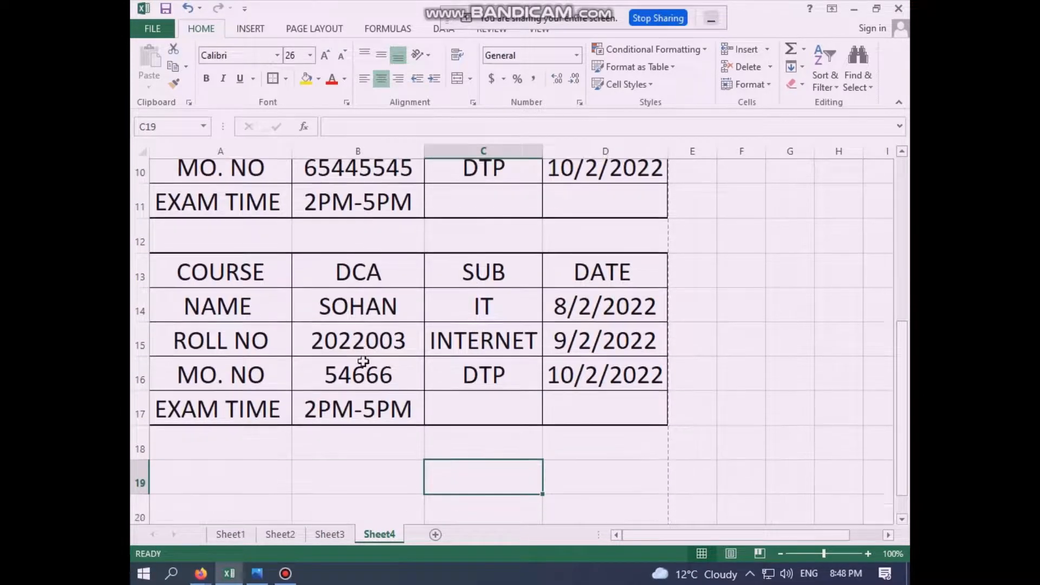
pyautogui.scroll(5, 365, 400)
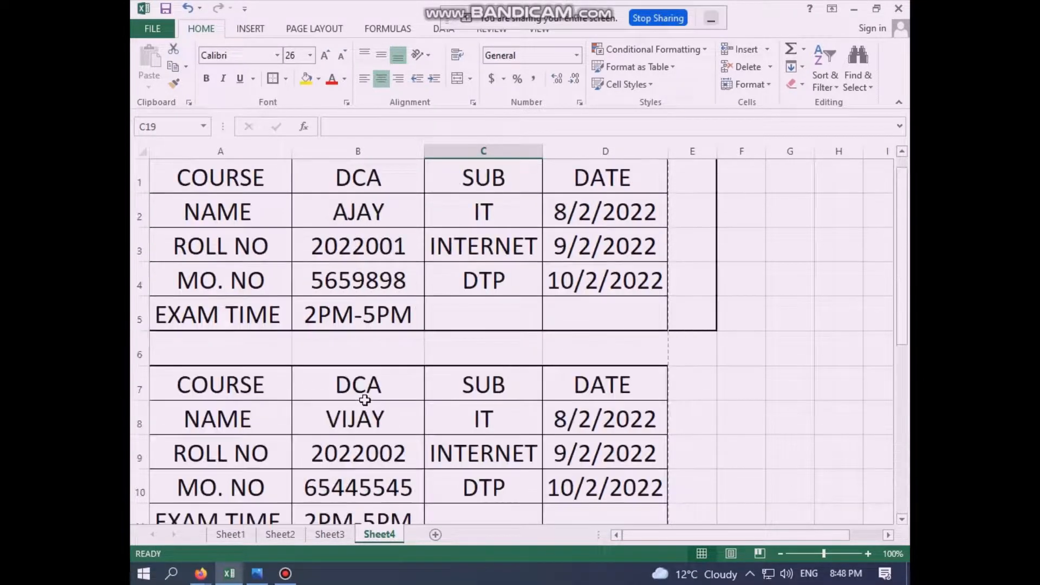
# Remove all borders from column F to clear the stray vertical line beside the first exam detail block.
pyautogui.click(753, 278)
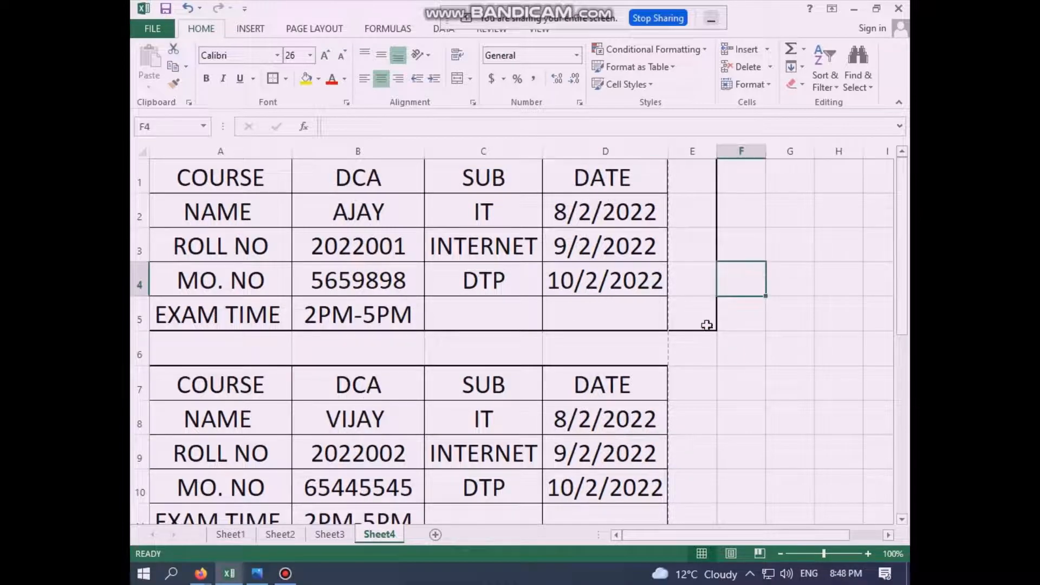
pyautogui.click(740, 151)
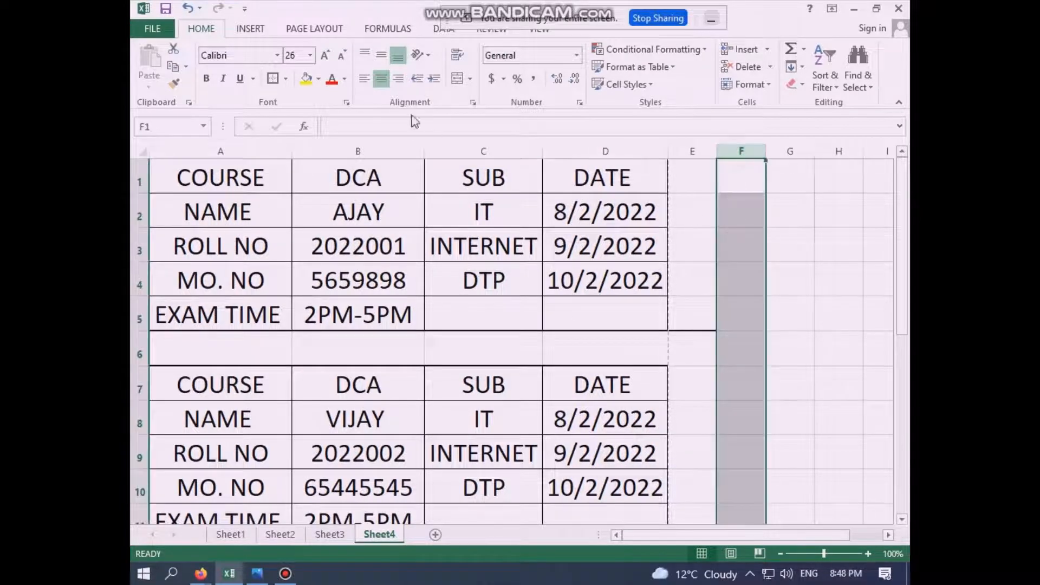
pyautogui.click(285, 79)
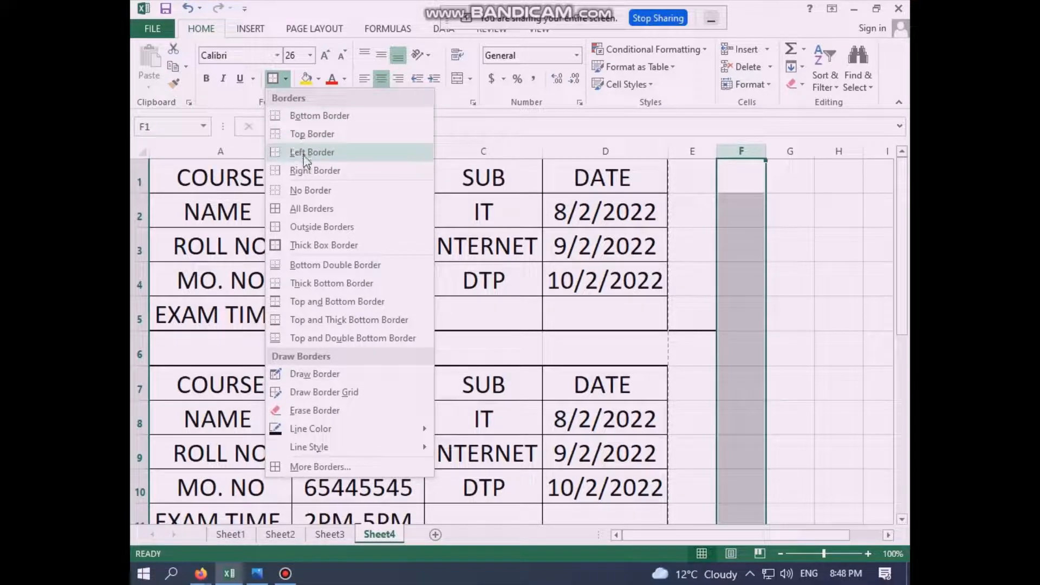
pyautogui.click(307, 190)
pyautogui.click(820, 290)
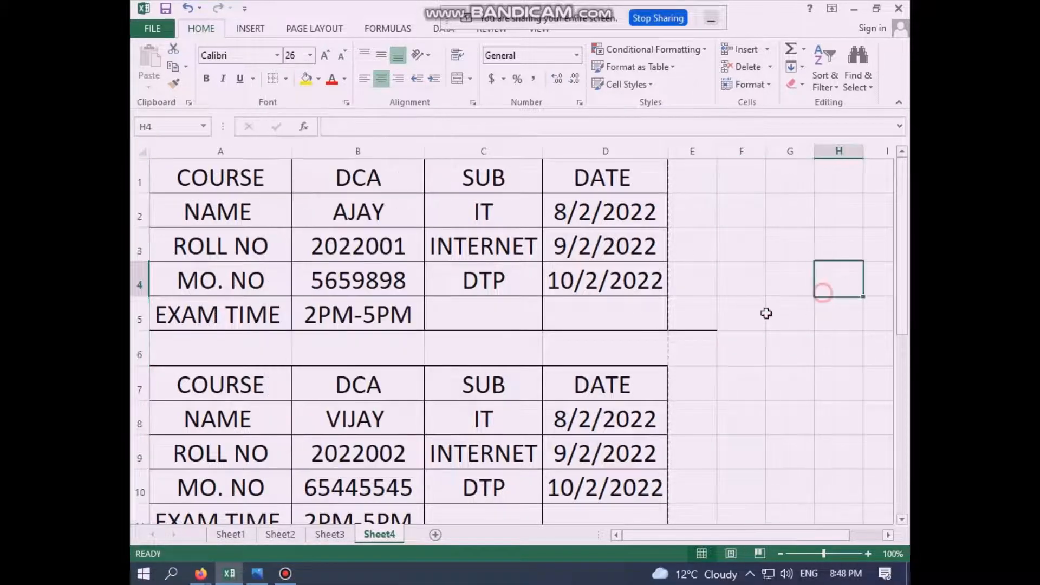
pyautogui.click(721, 377)
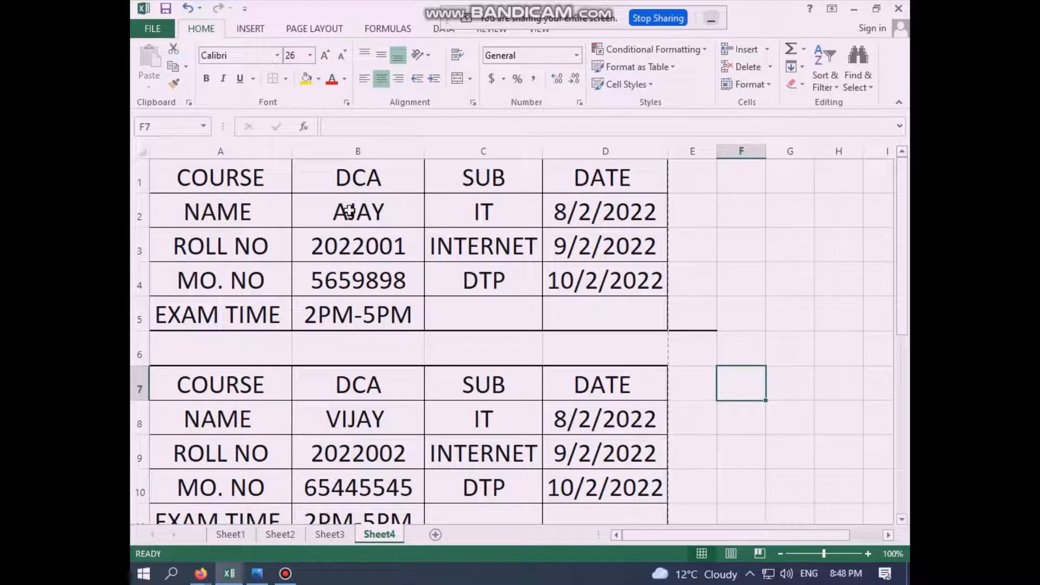
# Look over the exam detail blocks and show Sheet4's print preview, clearing the recorder window from in front of it.
pyautogui.scroll(-1, 359, 422)
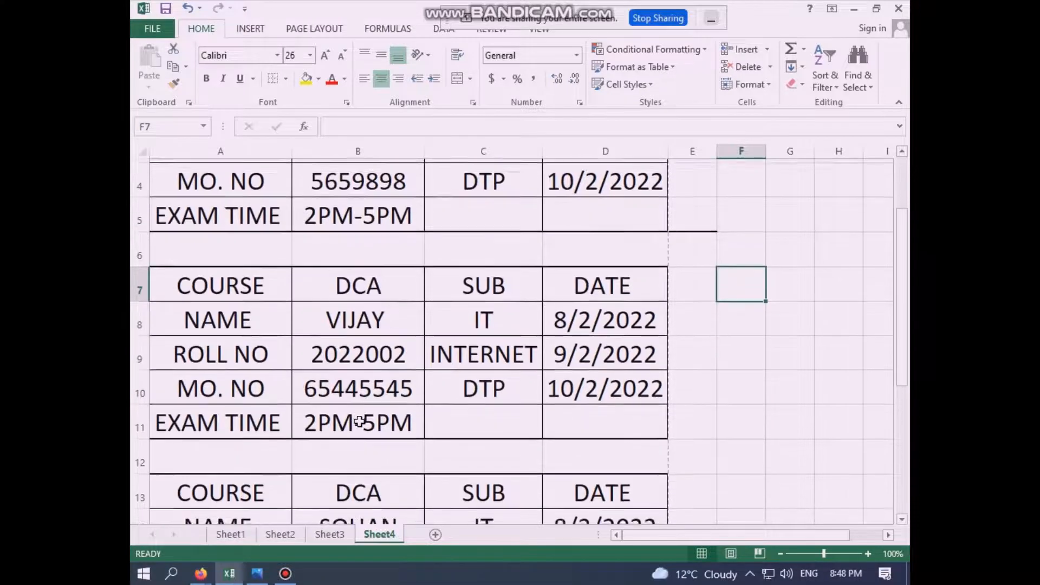
pyautogui.scroll(-1, 325, 422)
pyautogui.scroll(2, 350, 417)
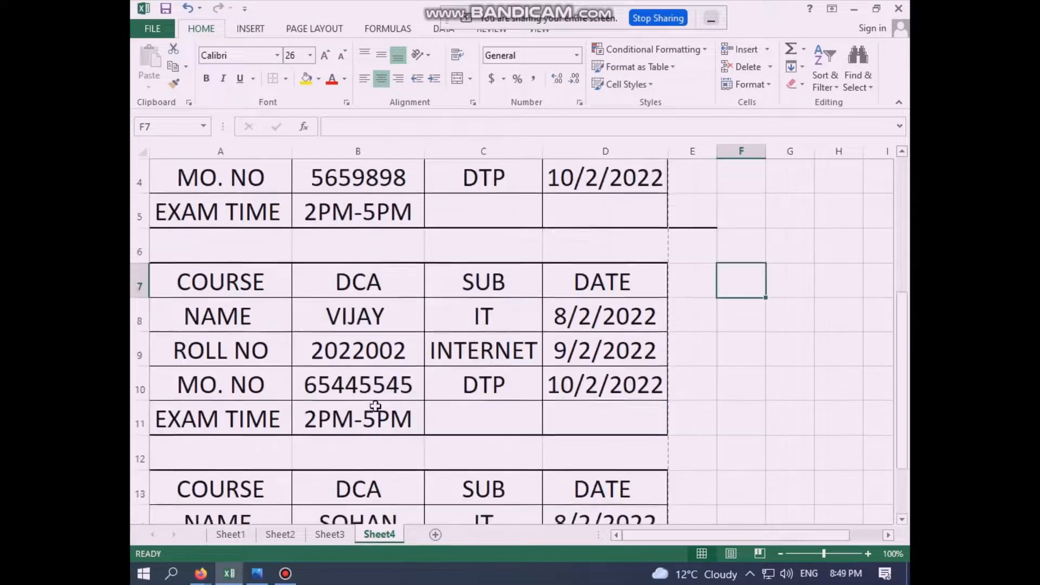
pyautogui.hotkey('ctrl', 'p')
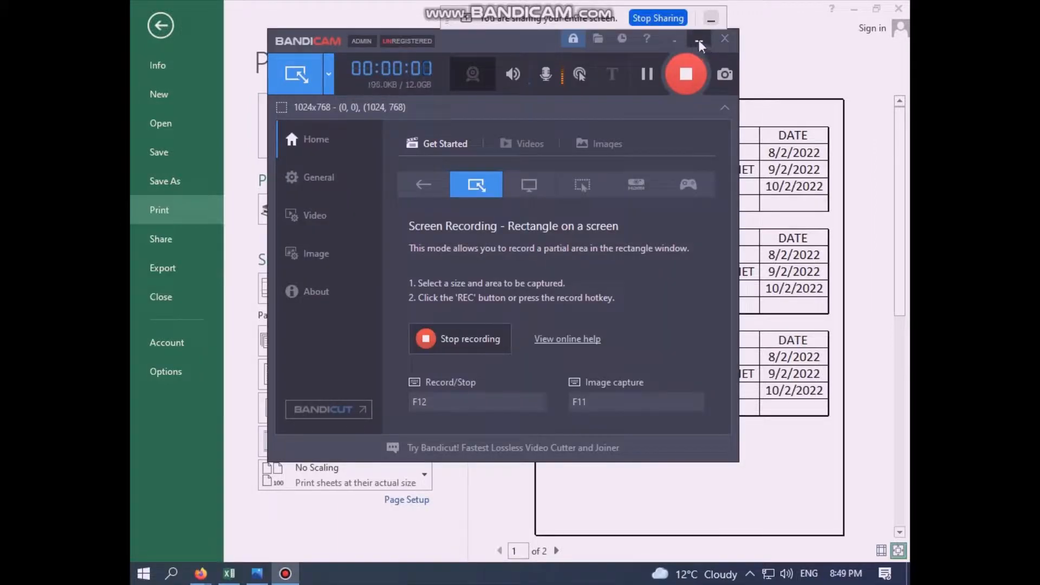
pyautogui.click(699, 41)
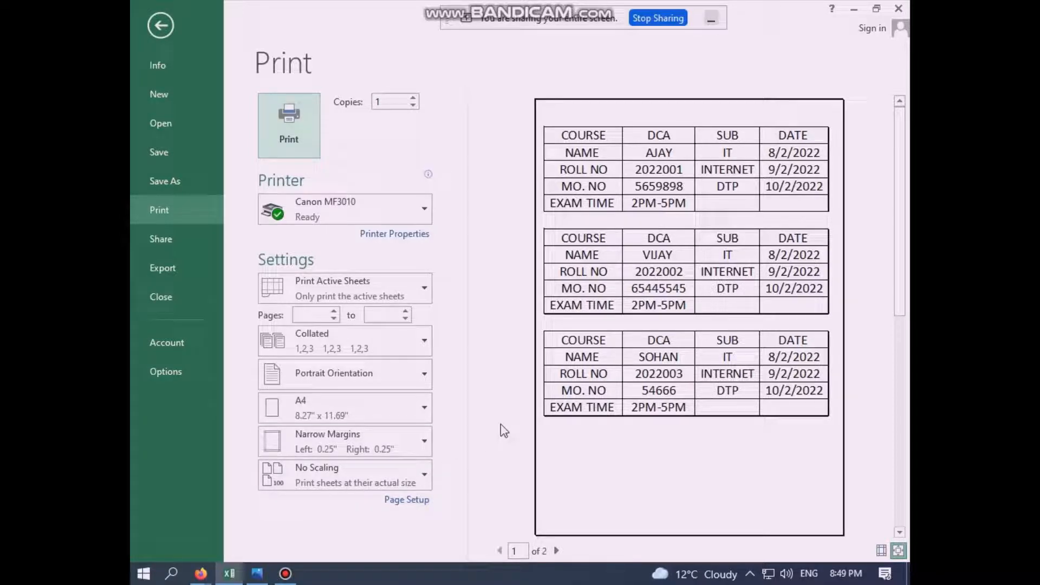
# Switch to the Firefox window with the Gmail message.
pyautogui.moveTo(200, 573)
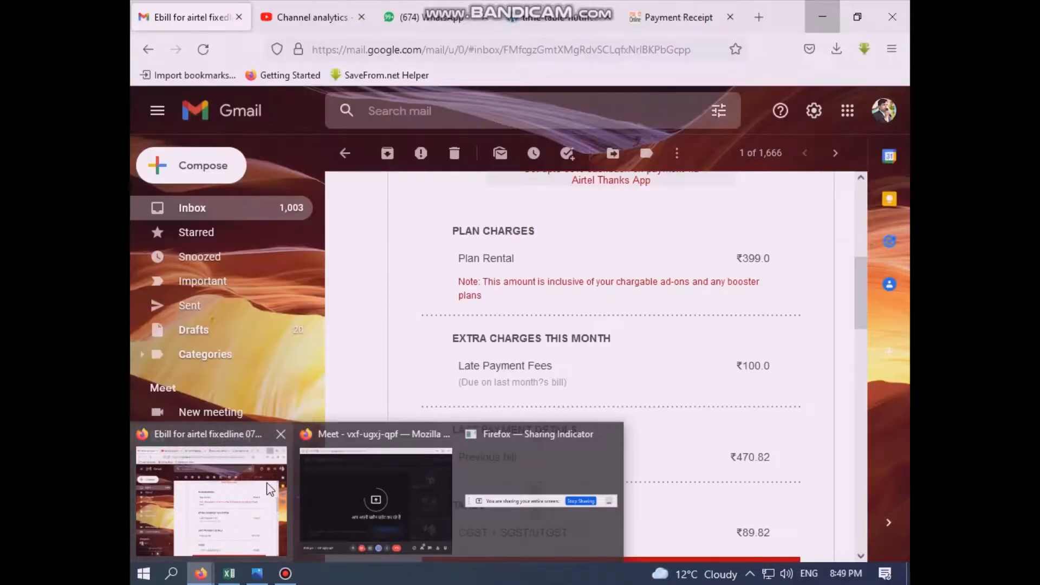
pyautogui.click(270, 489)
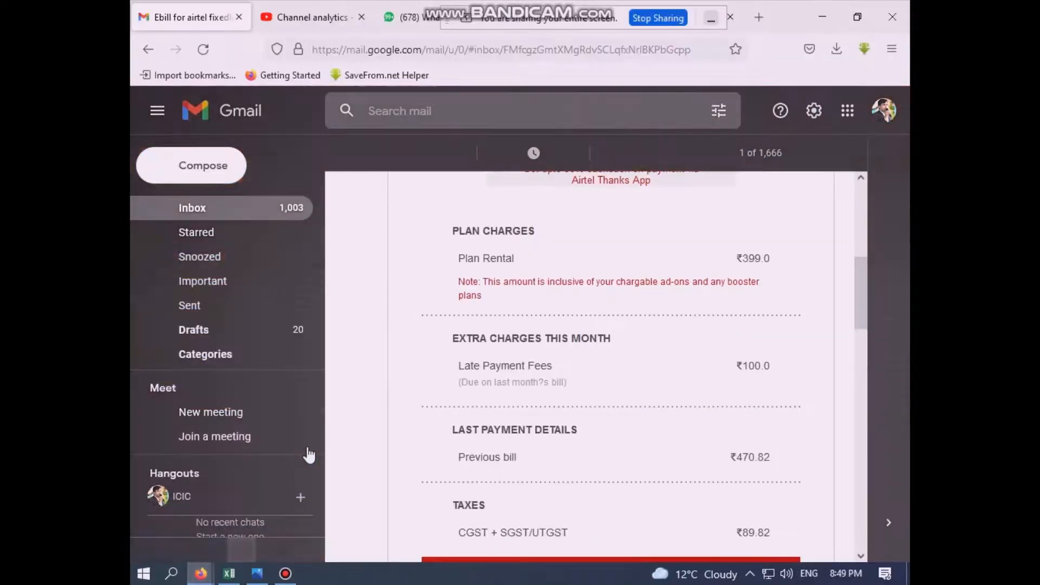
# Find "speed test by ookla" through Google in a new browser tab and run an internet speed test on speedtest.net.
pyautogui.click(759, 18)
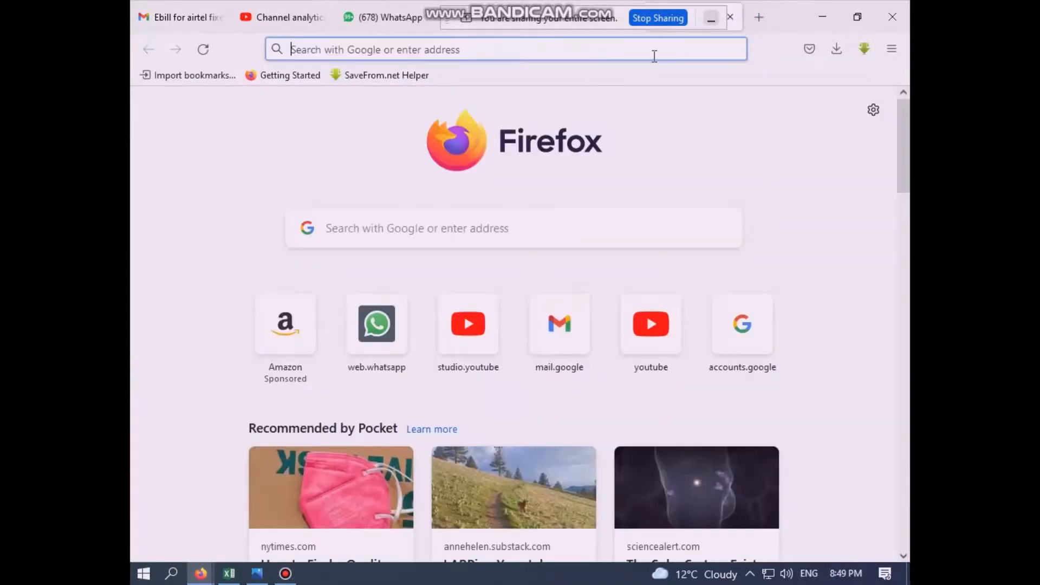
pyautogui.write('google.com')
pyautogui.press('Return')
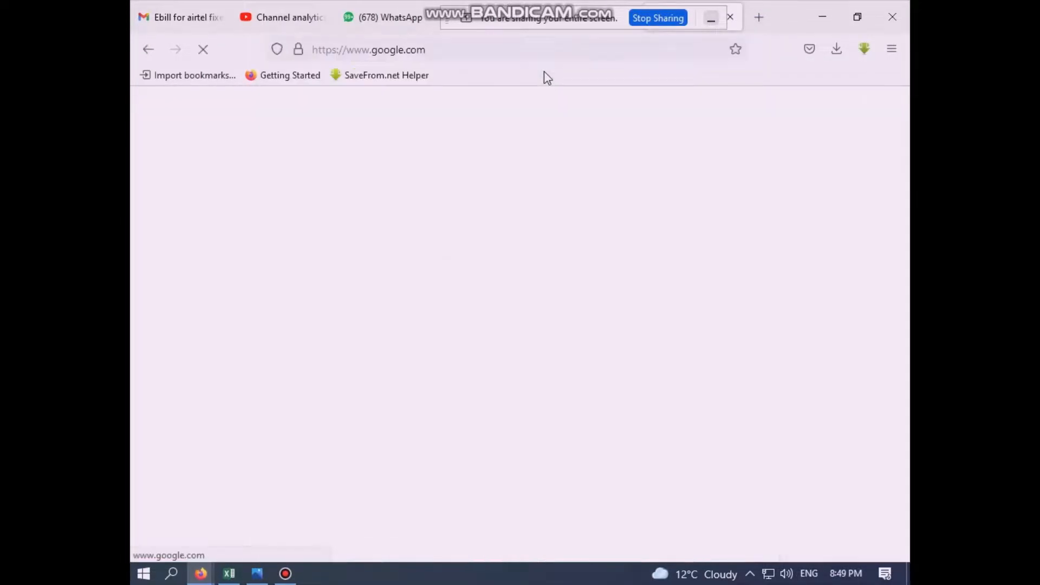
pyautogui.click(467, 245)
pyautogui.write('SPEED')
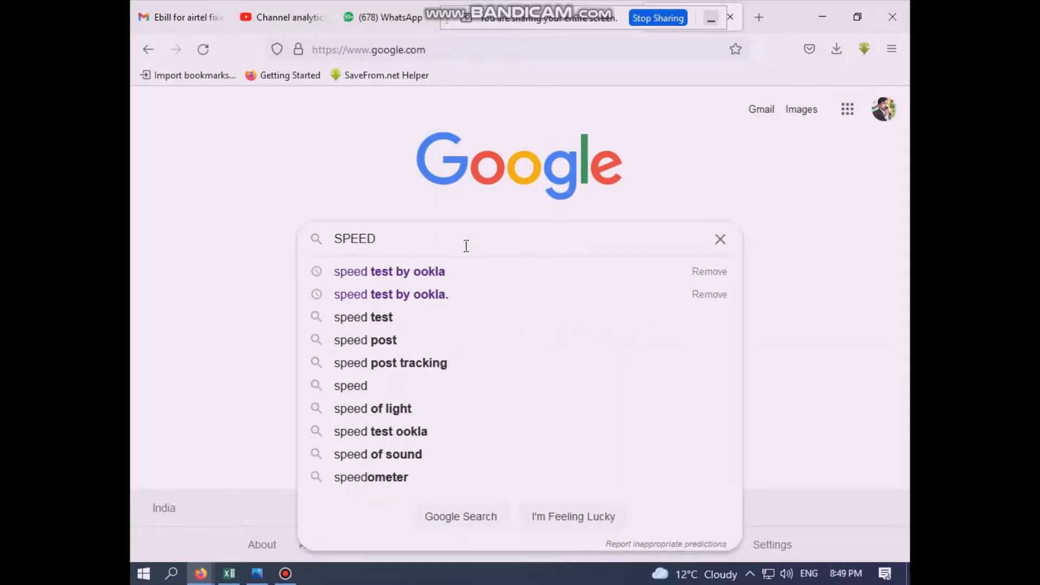
pyautogui.click(425, 274)
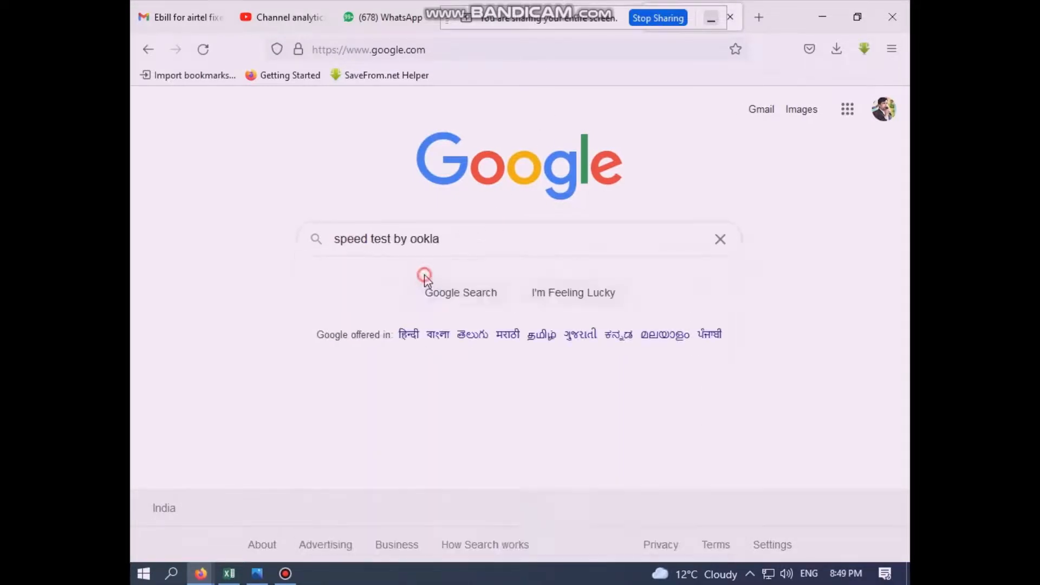
pyautogui.click(235, 256)
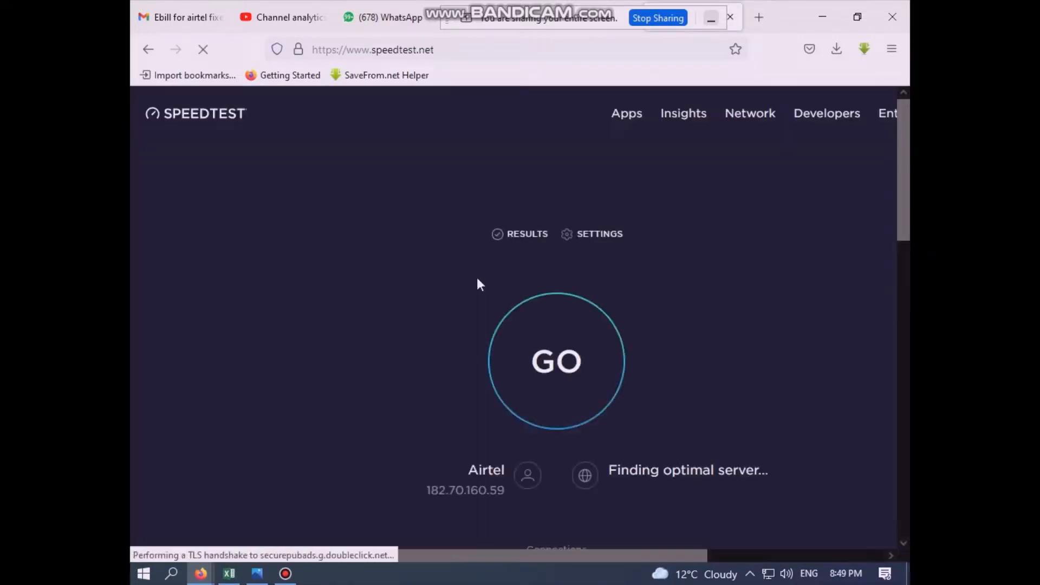
pyautogui.click(578, 364)
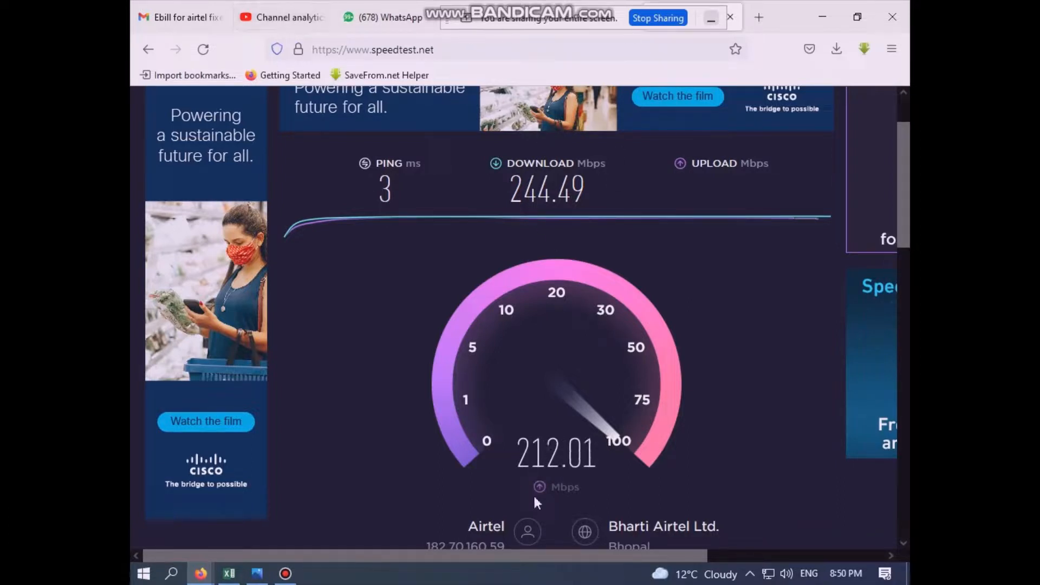
# Switch back to the Excel workbook, leave the print preview and look over the exam detail blocks on Sheet4.
pyautogui.moveTo(233, 572)
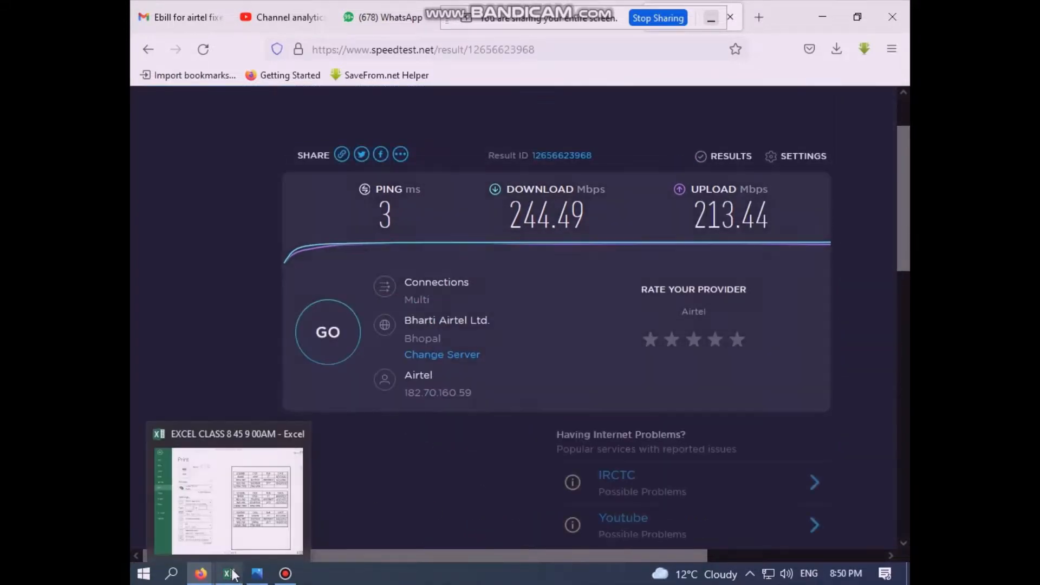
pyautogui.click(271, 482)
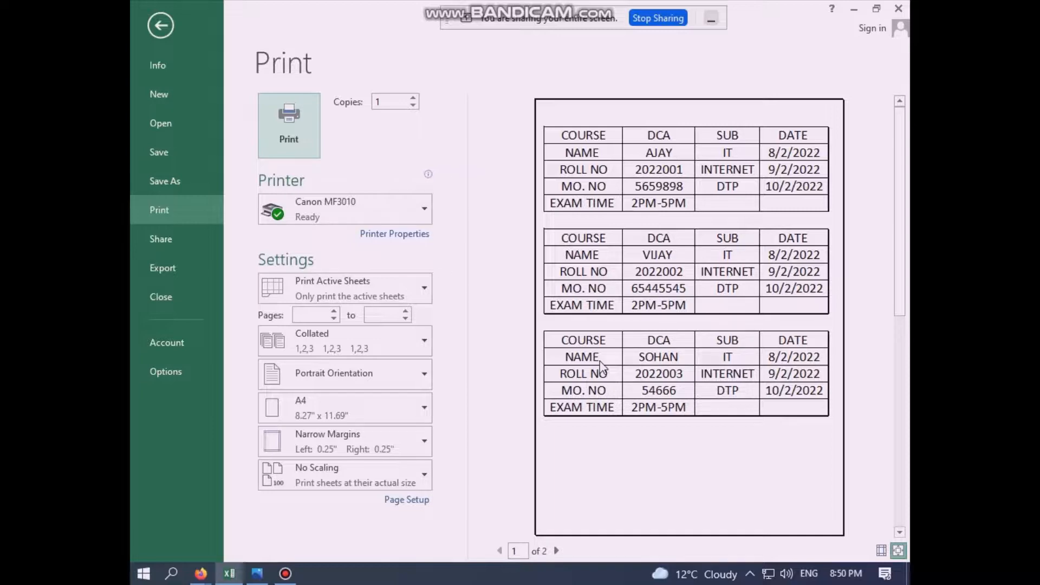
pyautogui.press('Escape')
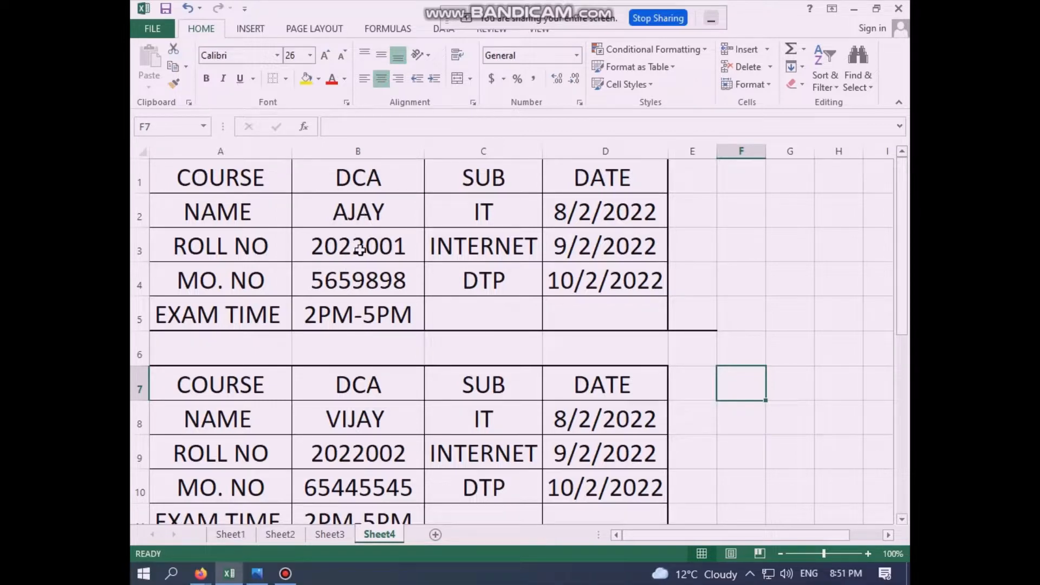
pyautogui.scroll(-2, 361, 419)
pyautogui.scroll(-1, 360, 432)
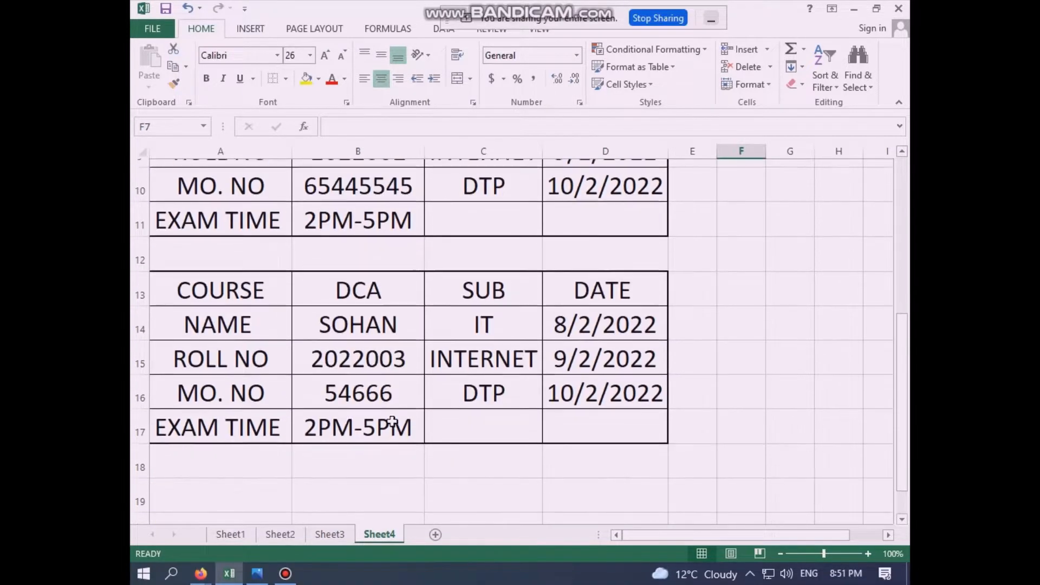
pyautogui.scroll(1, 393, 425)
# Copy the student records in rows 5 to 7 of Sheet2.
pyautogui.click(328, 533)
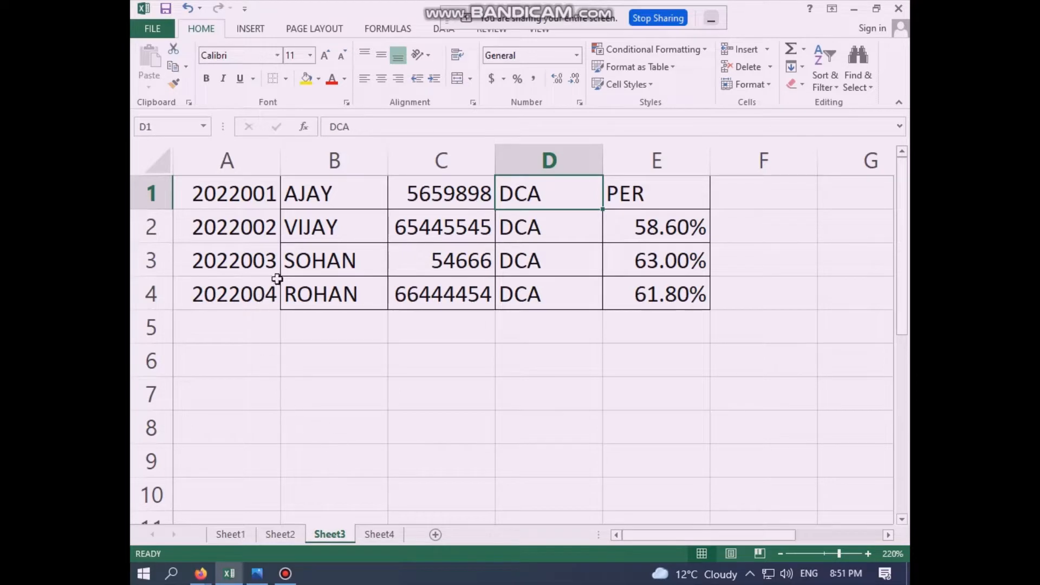
pyautogui.click(285, 534)
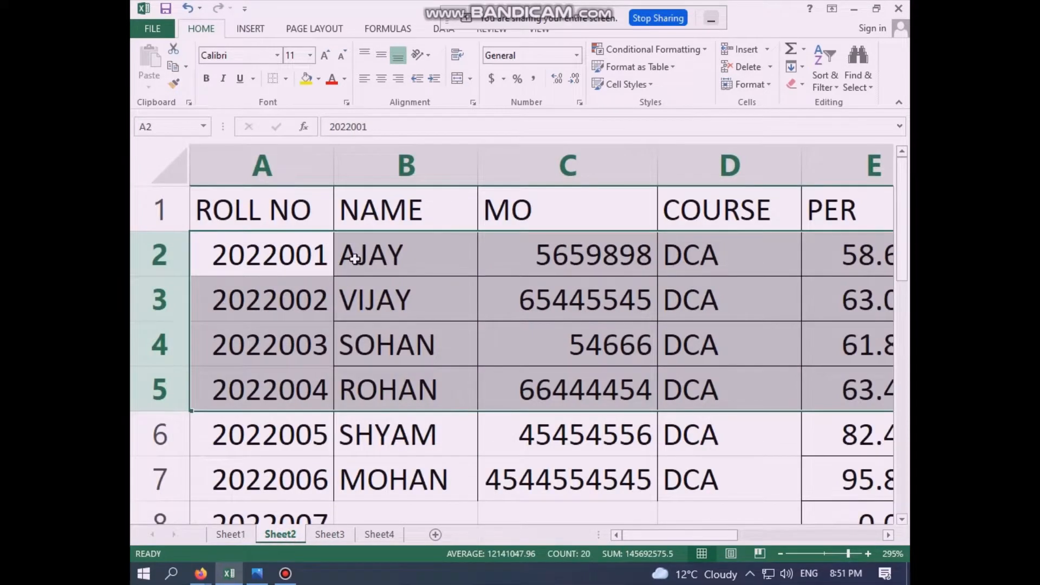
pyautogui.click(360, 343)
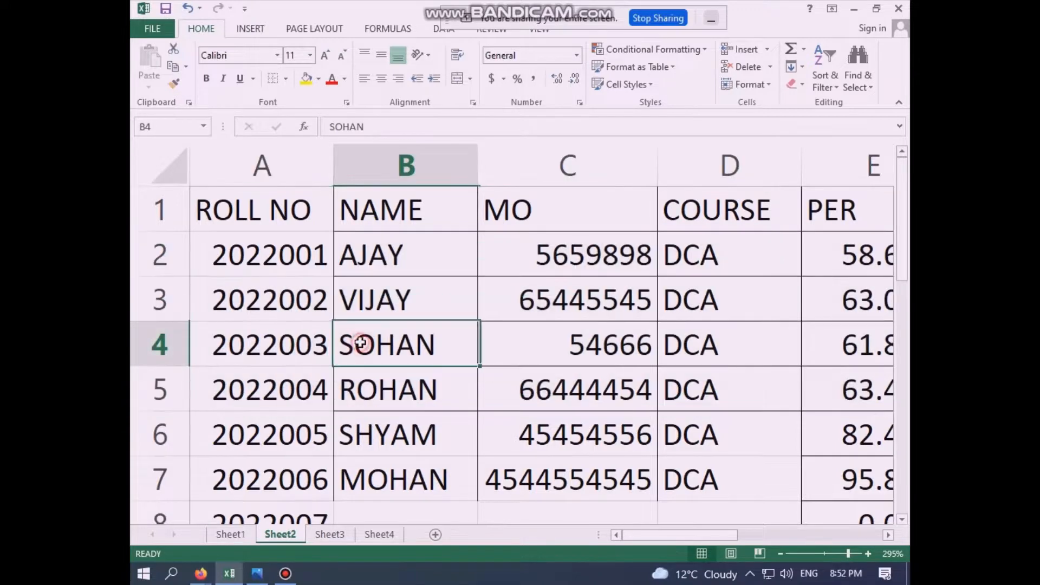
pyautogui.click(310, 409)
pyautogui.click(166, 389)
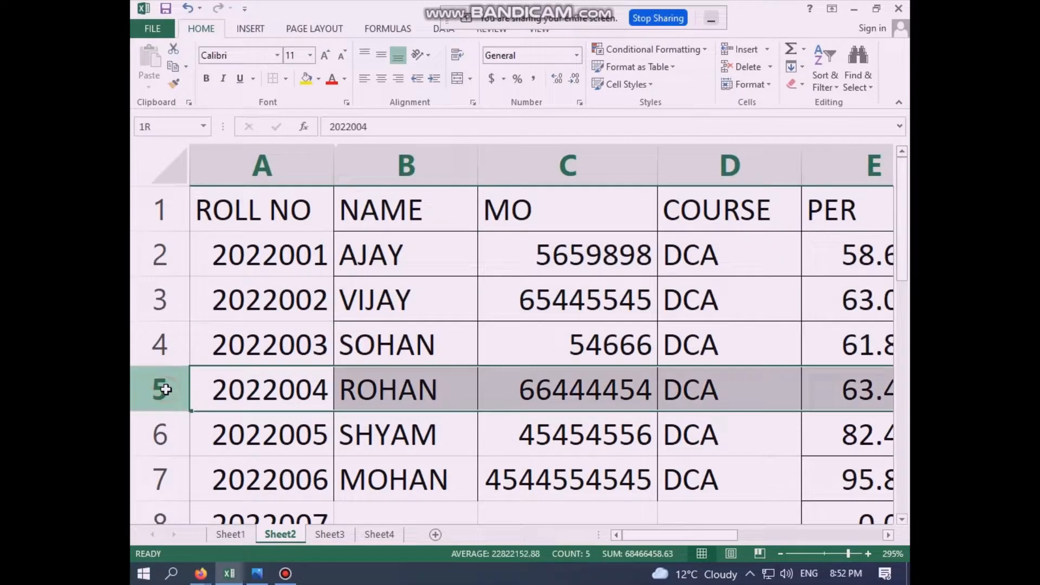
pyautogui.moveTo(165, 389); pyautogui.dragTo(160, 469)
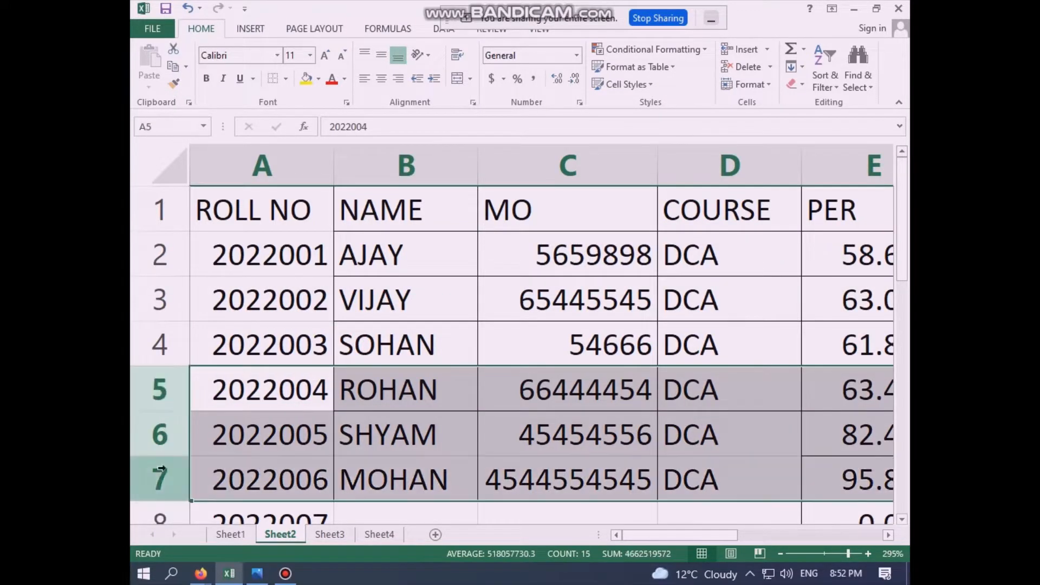
pyautogui.hotkey('ctrl', 'c')
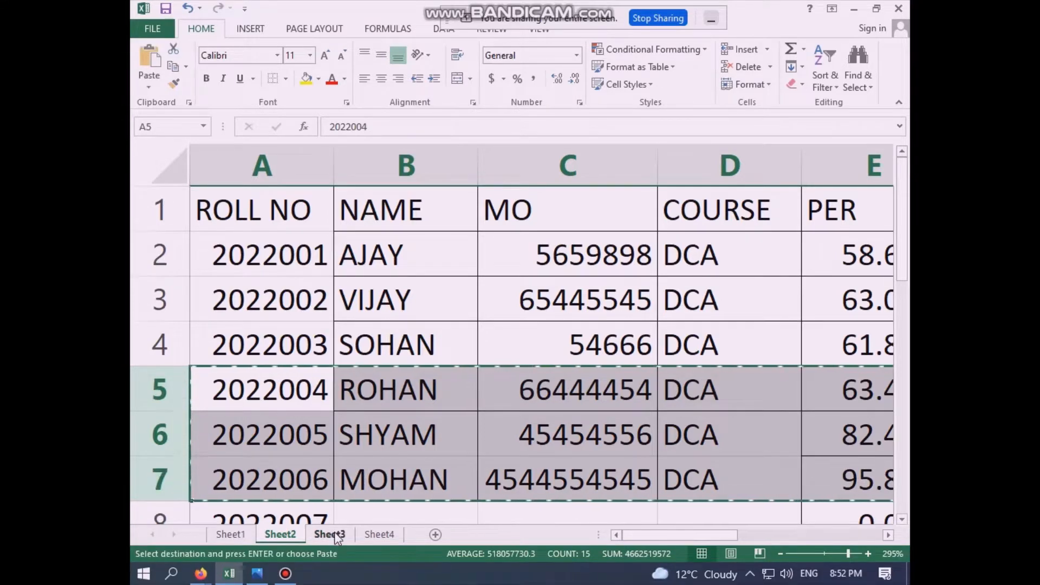
# Paste the copied student records over the existing ones on Sheet3, starting at row 1.
pyautogui.click(333, 533)
pyautogui.click(153, 198)
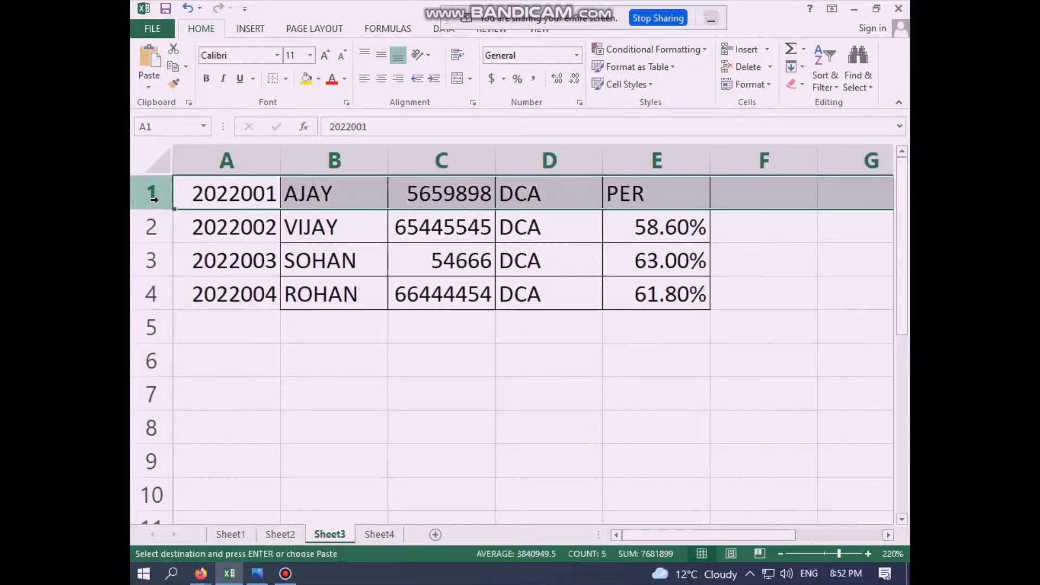
pyautogui.hotkey('ctrl', 'v')
# Check the student details in the three exam blocks on Sheet4, both in the sheet and in the print preview.
pyautogui.click(377, 533)
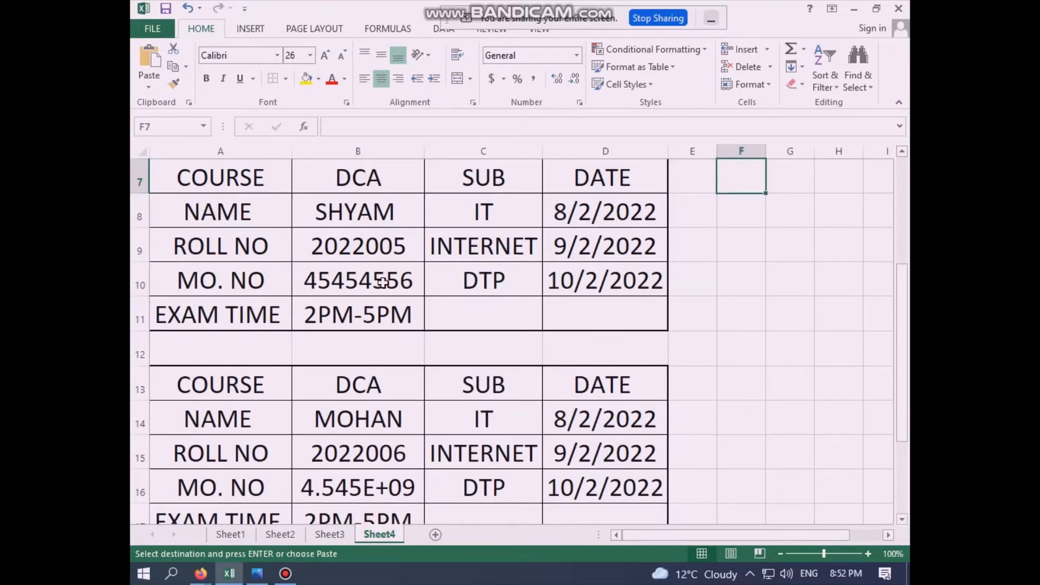
pyautogui.scroll(-2, 381, 412)
pyautogui.scroll(4, 380, 414)
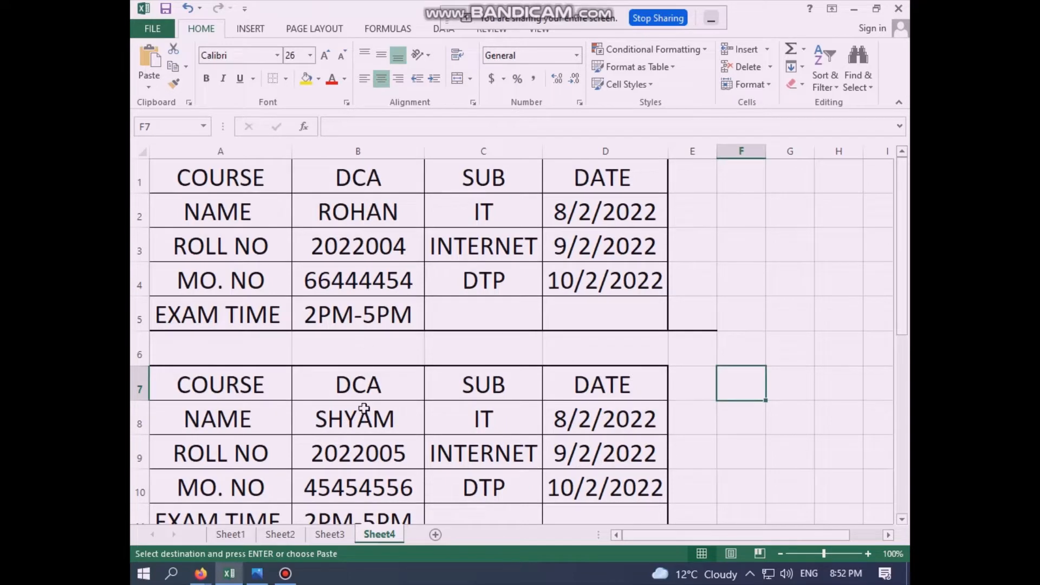
pyautogui.scroll(-1, 364, 409)
pyautogui.scroll(-1, 368, 455)
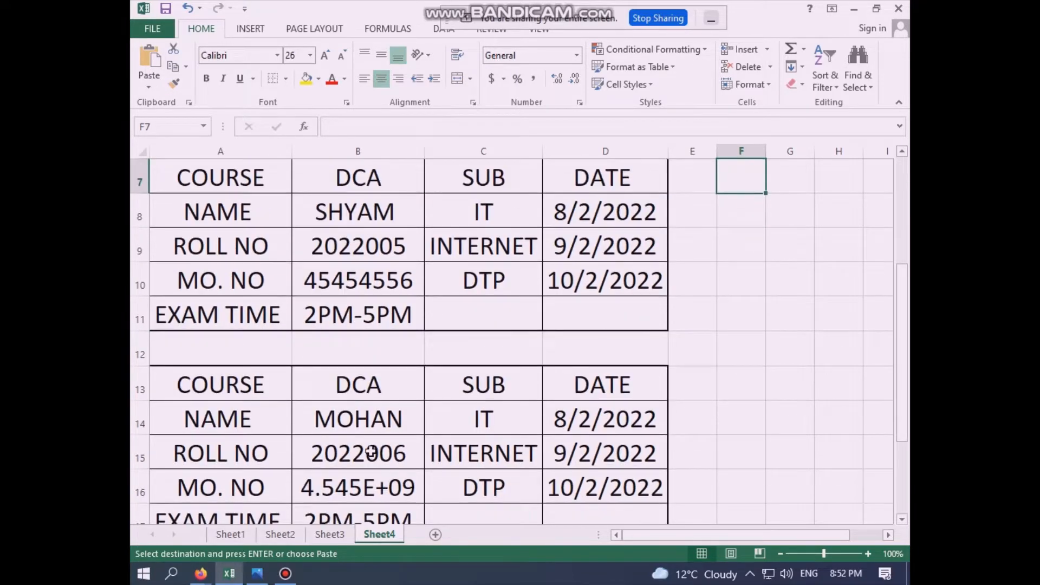
pyautogui.scroll(2, 442, 424)
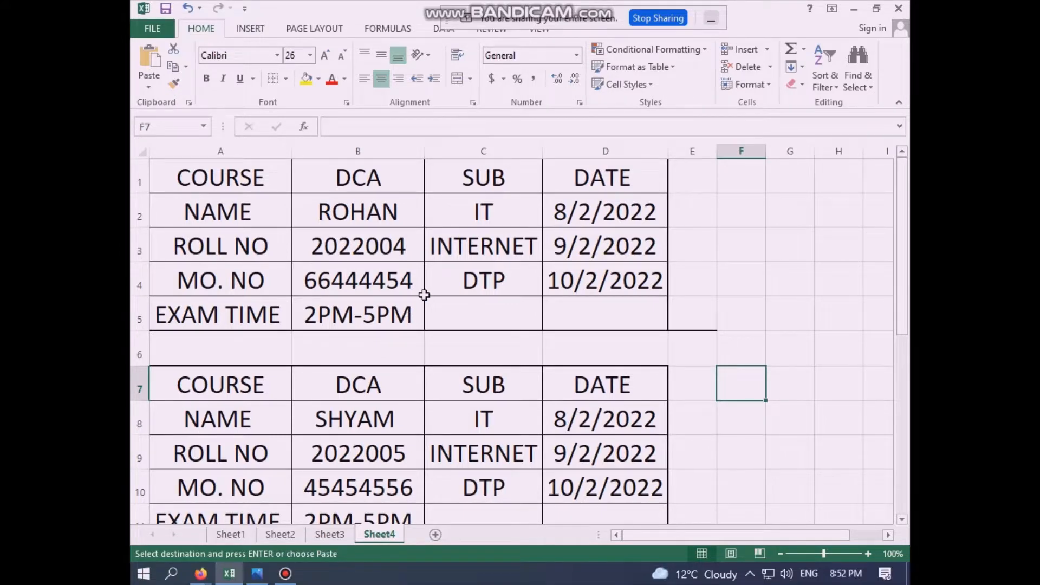
pyautogui.hotkey('ctrl', 'p')
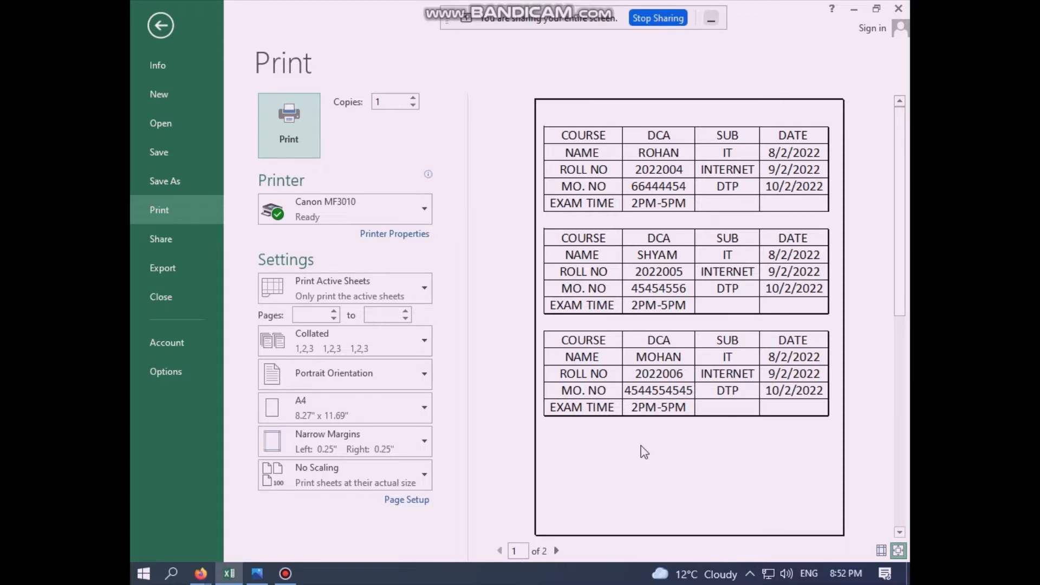
pyautogui.press('Escape')
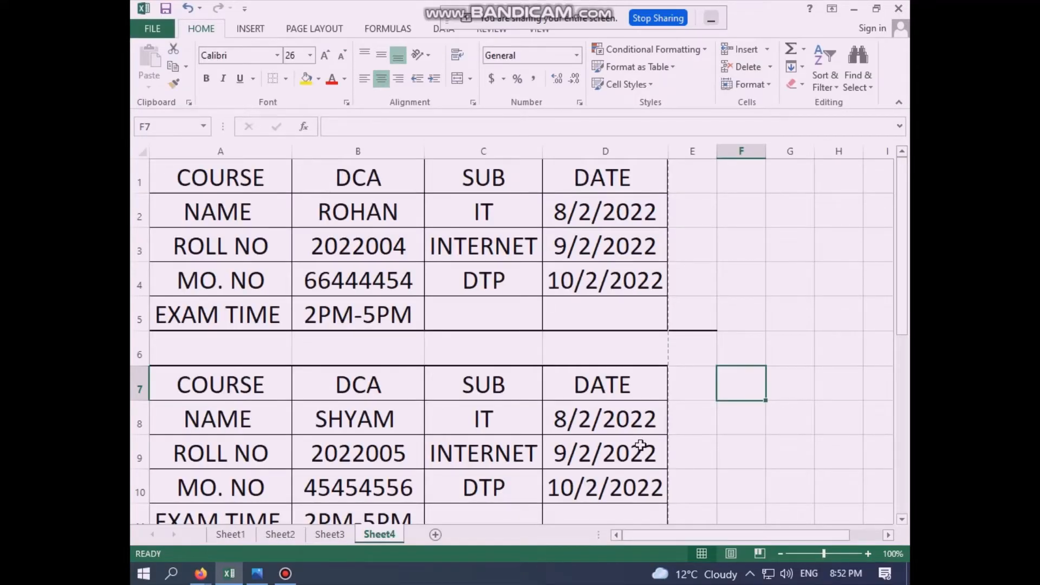
# Widen column C on Sheet3 slightly to give the long mobile number more room.
pyautogui.click(330, 536)
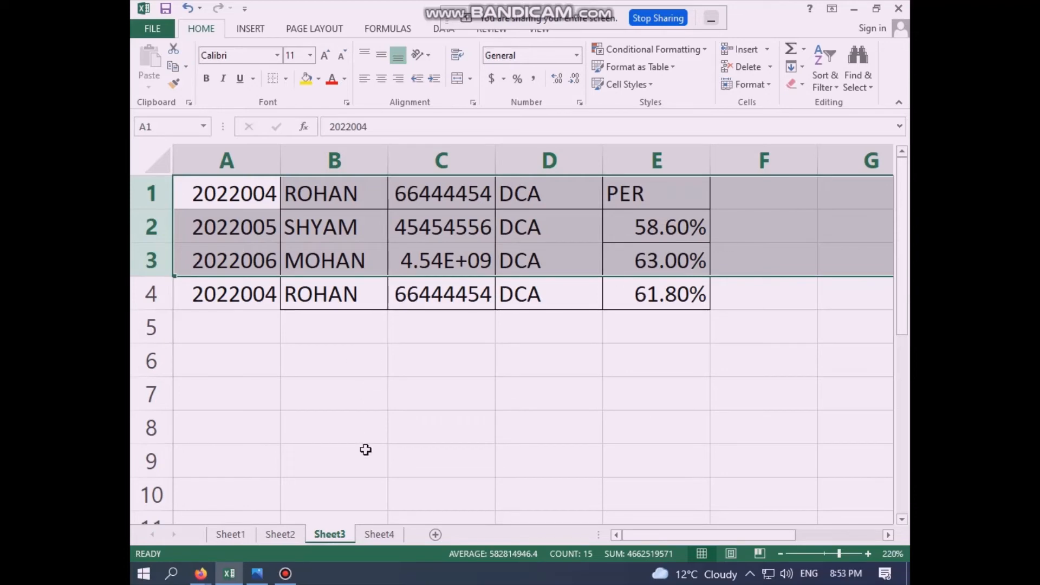
pyautogui.click(502, 160)
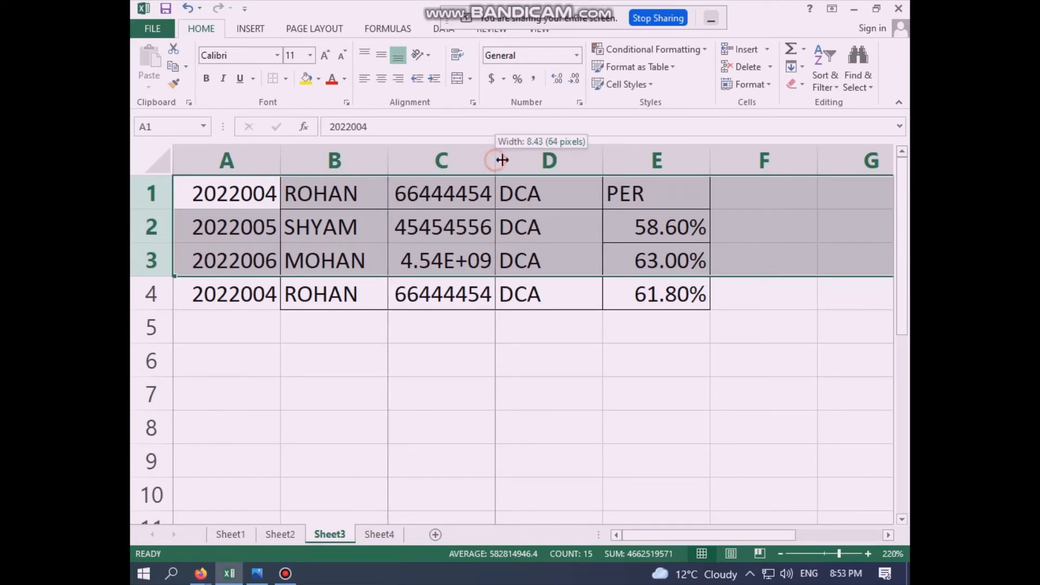
pyautogui.moveTo(502, 160); pyautogui.dragTo(513, 159)
# Review the exam detail blocks on Sheet4 again, along with the empty rows down to the page break.
pyautogui.click(380, 534)
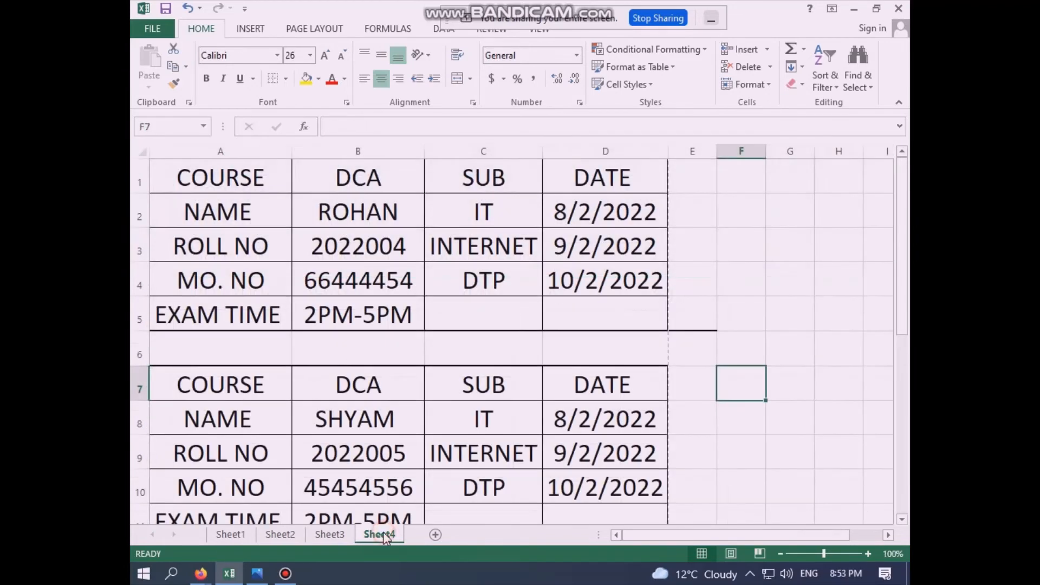
pyautogui.scroll(-4, 423, 368)
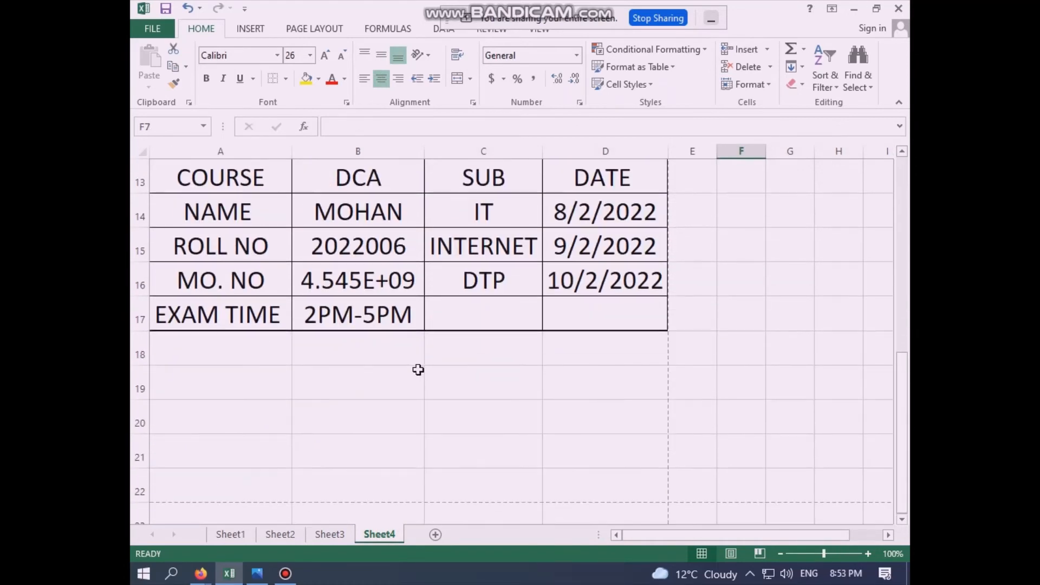
pyautogui.scroll(-1, 418, 370)
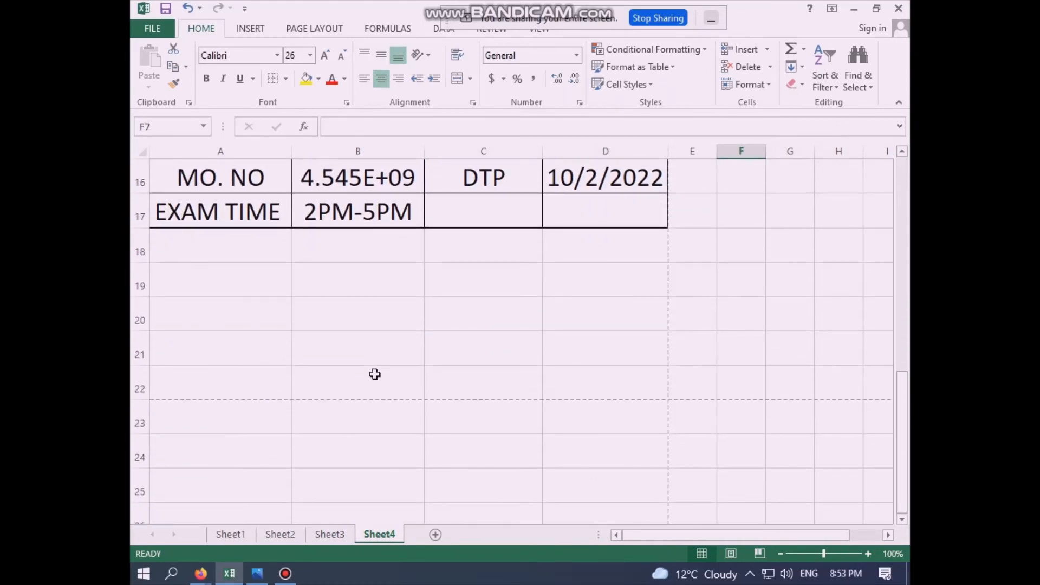
pyautogui.scroll(-2, 375, 375)
pyautogui.scroll(7, 374, 372)
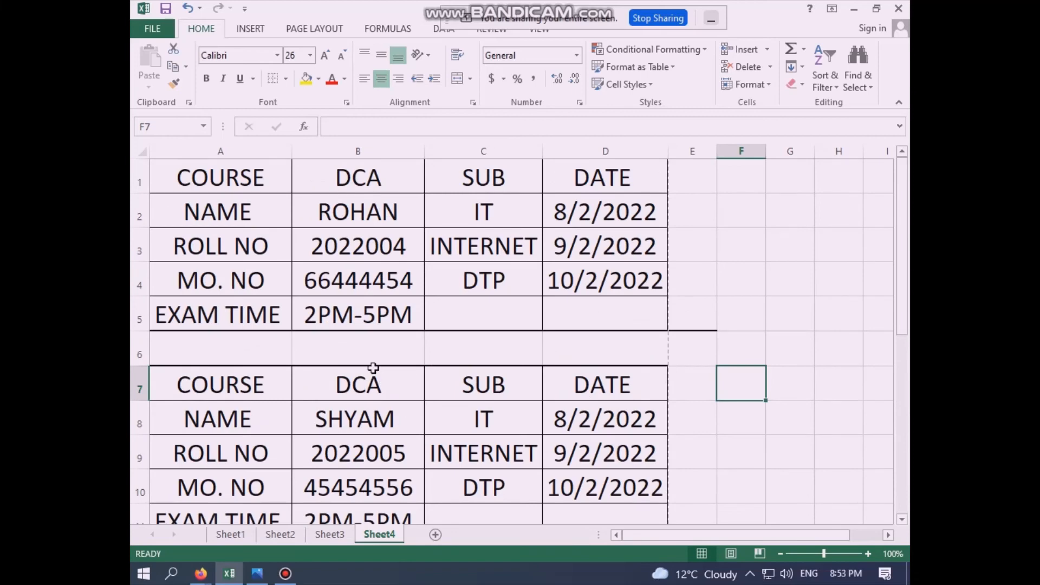